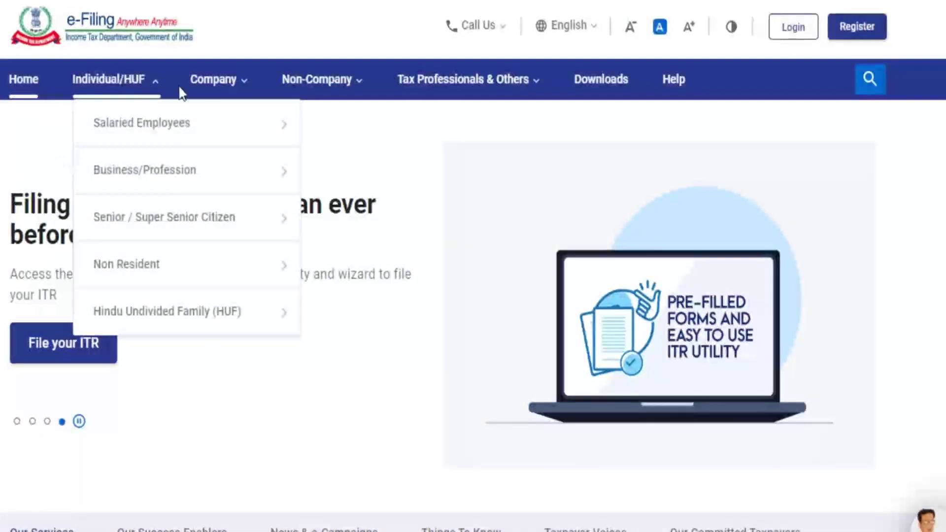
- Examine the taxpayer categories and their options under Non-Company and Tax Professionals & Others
{"action": "mouse_move", "coordinate": [369, 83]}
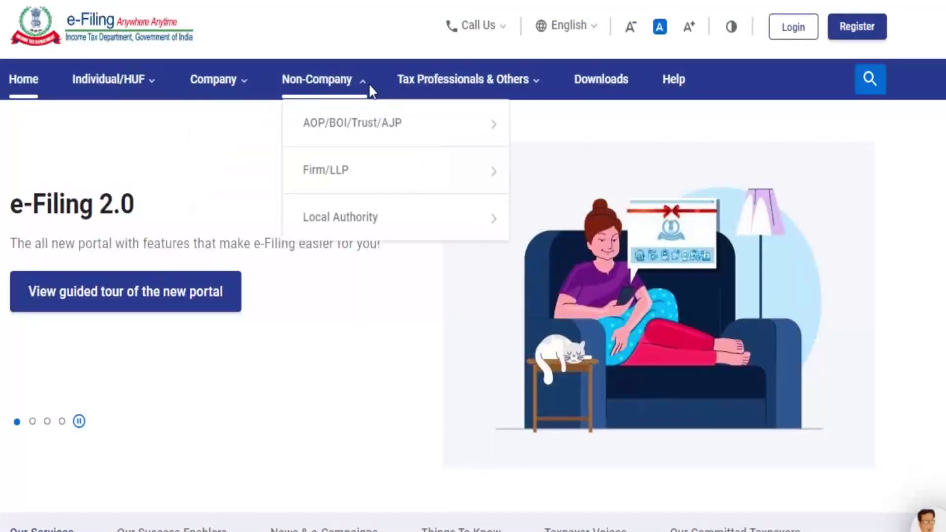
{"action": "mouse_move", "coordinate": [368, 127]}
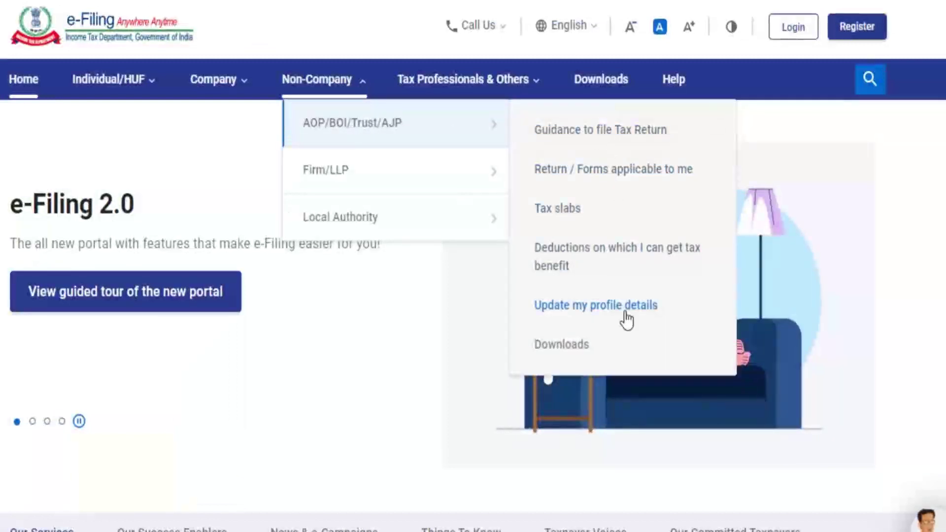
{"action": "mouse_move", "coordinate": [332, 175]}
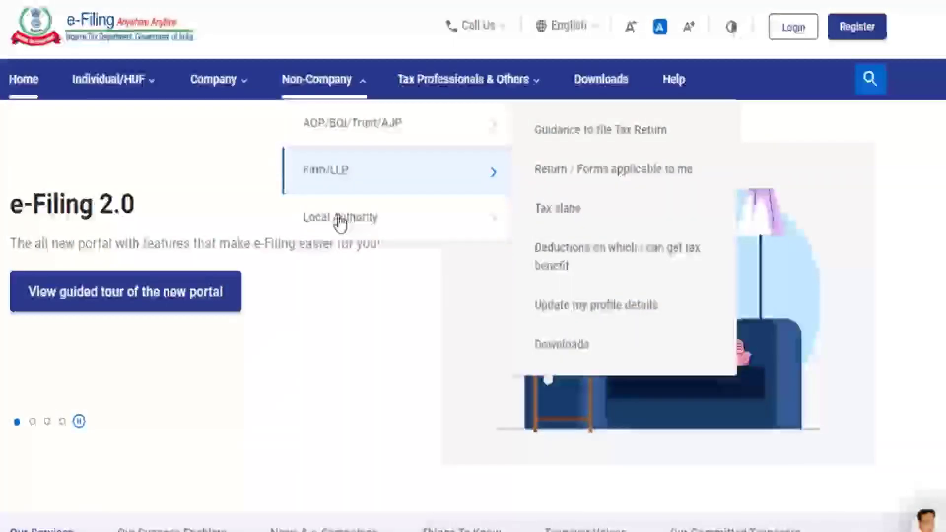
{"action": "mouse_move", "coordinate": [452, 92]}
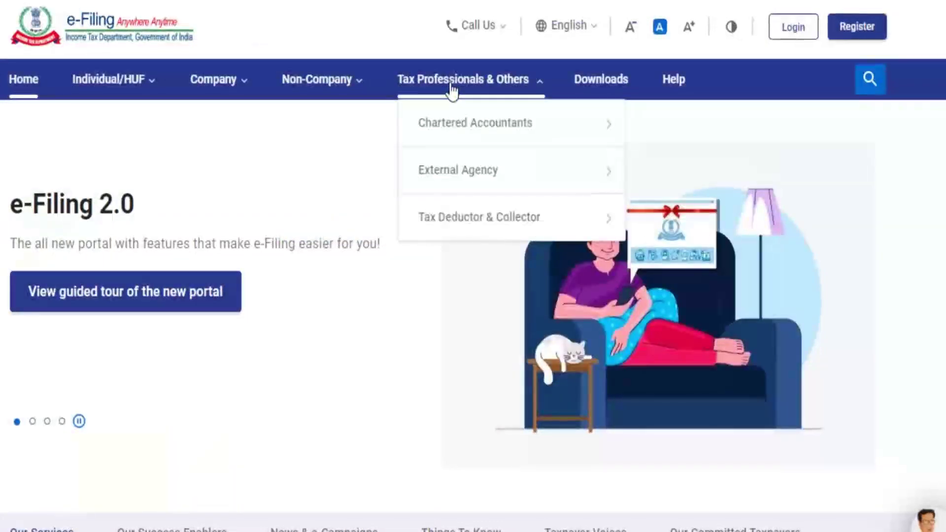
{"action": "mouse_move", "coordinate": [469, 185]}
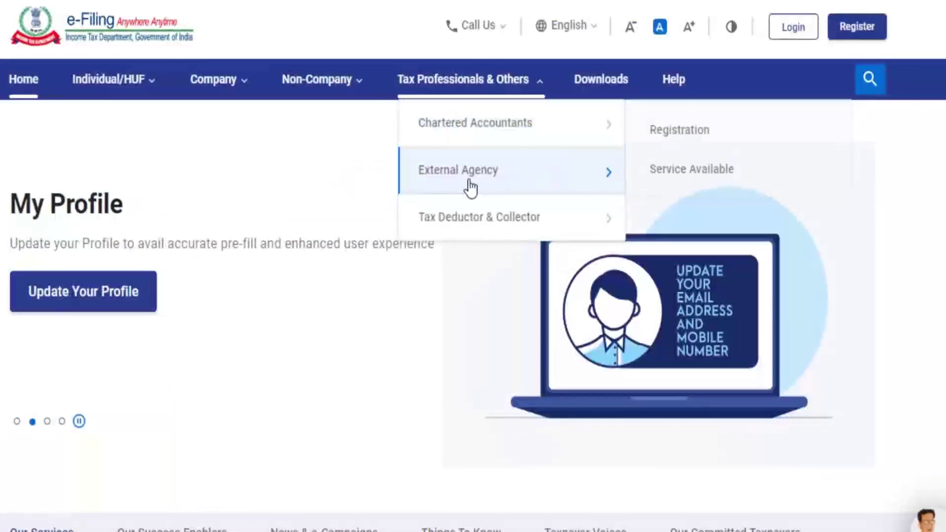
{"action": "mouse_move", "coordinate": [482, 235]}
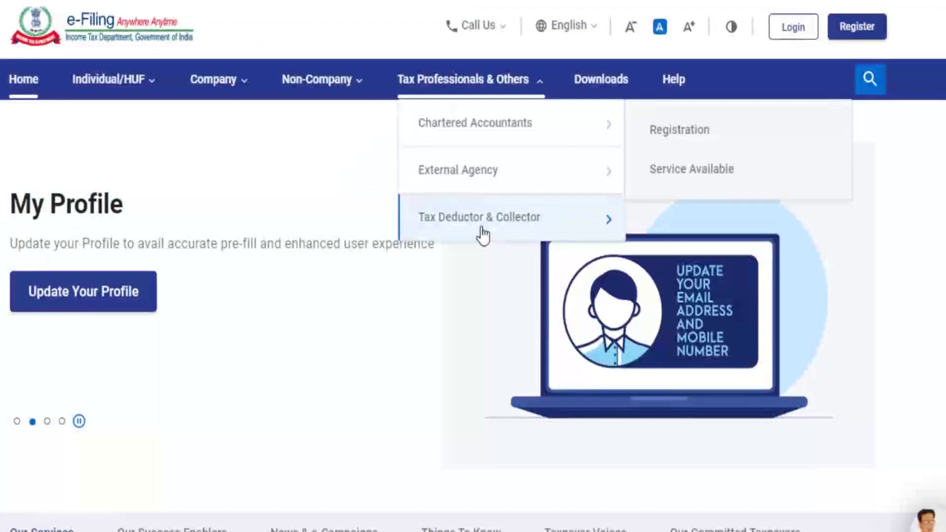
- Open the Downloads page and view the details of both Common Offline Utility entries, ITR 1 to 4 and ITR 5 to 7
{"action": "left_click", "coordinate": [622, 92]}
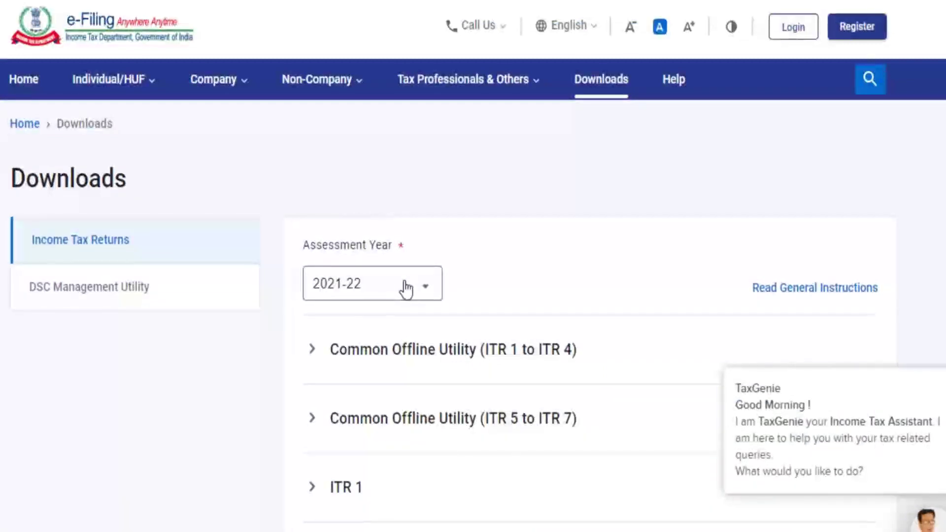
{"action": "scroll", "coordinate": [500, 288], "scroll_direction": "down", "scroll_amount": 2}
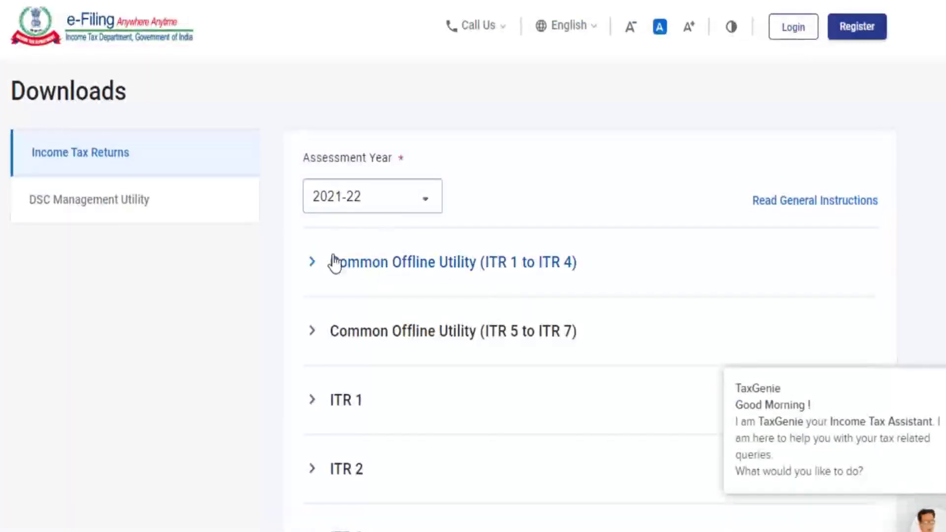
{"action": "left_click", "coordinate": [312, 263]}
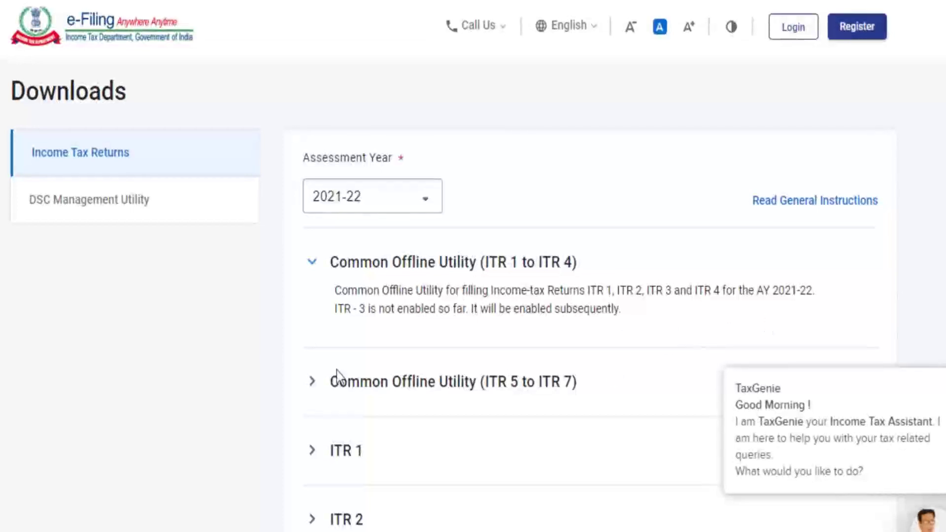
{"action": "left_click", "coordinate": [311, 382]}
{"action": "scroll", "coordinate": [630, 384], "scroll_direction": "down", "scroll_amount": 4}
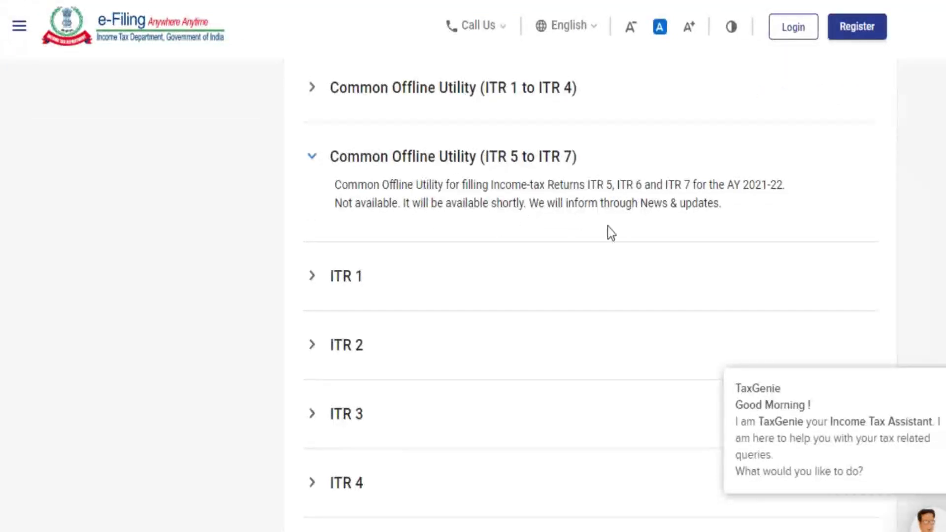
- Expand the ITR 1 entry and review its eligibility description, instructions, schema, validations and notified form for AY 2021-22
{"action": "scroll", "coordinate": [607, 227], "scroll_direction": "down", "scroll_amount": 2}
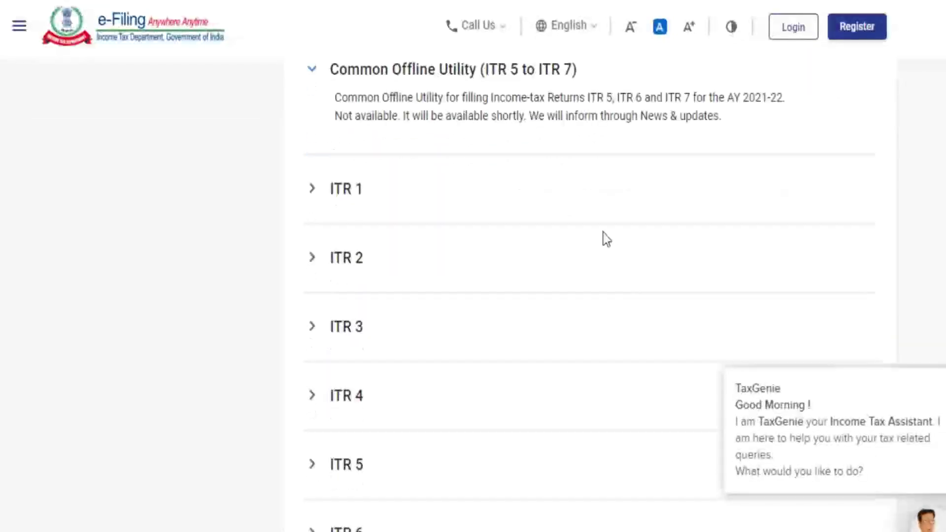
{"action": "left_click", "coordinate": [361, 201]}
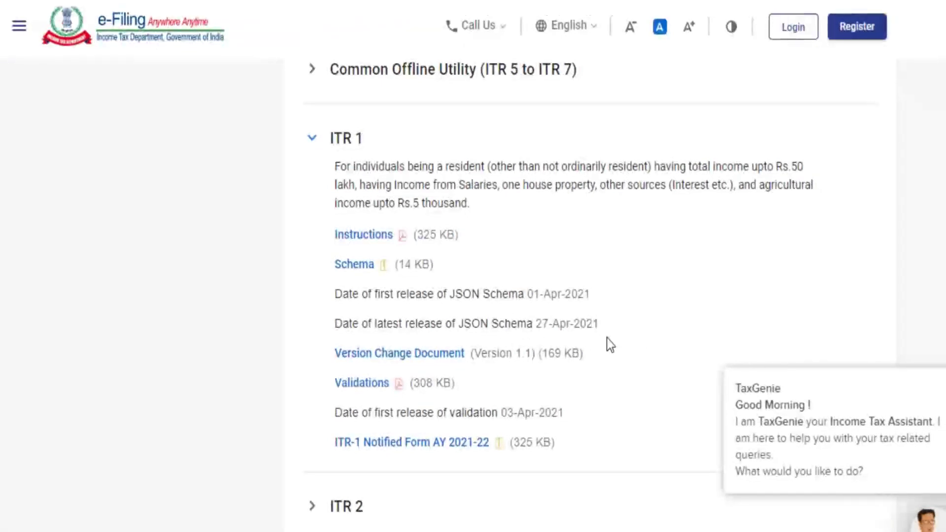
{"action": "scroll", "coordinate": [607, 339], "scroll_direction": "down", "scroll_amount": 2}
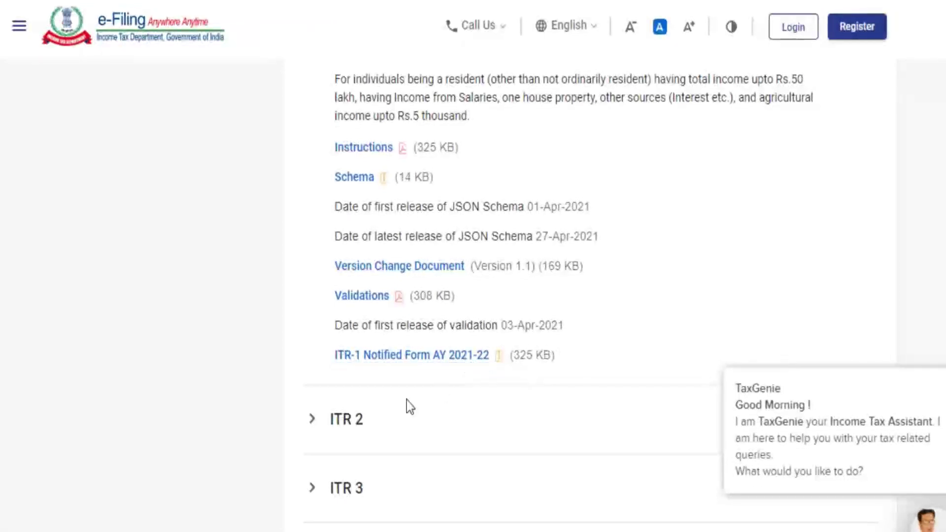
{"action": "scroll", "coordinate": [443, 380], "scroll_direction": "up", "scroll_amount": 4}
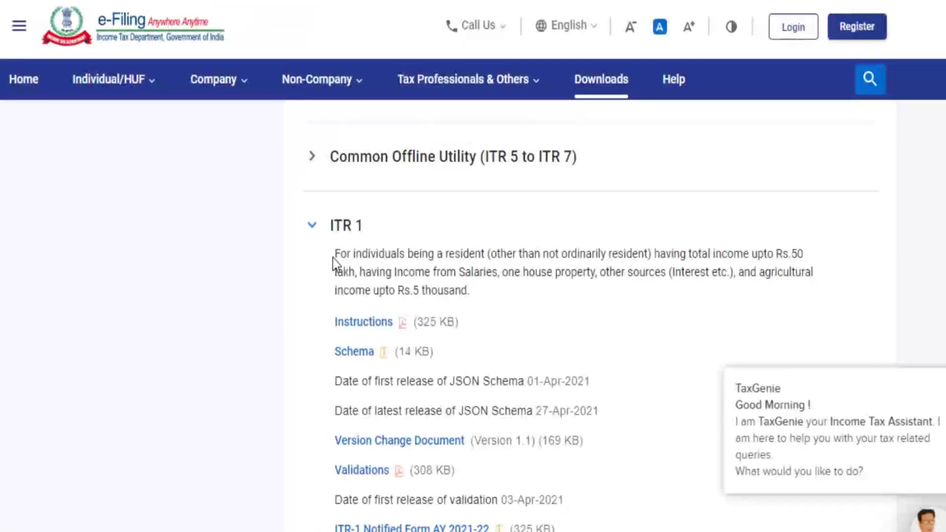
{"action": "scroll", "coordinate": [522, 305], "scroll_direction": "down", "scroll_amount": 4}
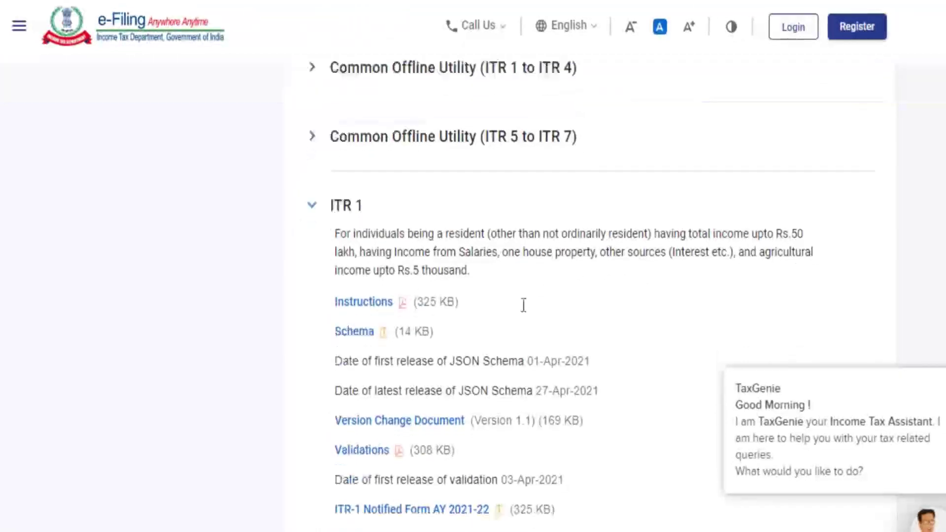
{"action": "scroll", "coordinate": [526, 310], "scroll_direction": "up", "scroll_amount": 9}
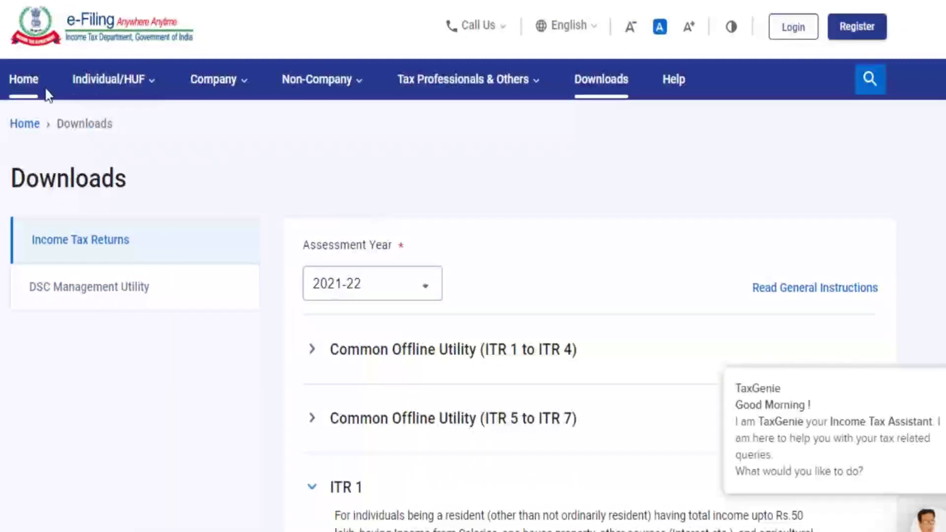
- Return to the Home page and view each of its four banner slides in order, ending on the ITR filing slide
{"action": "left_click", "coordinate": [23, 91]}
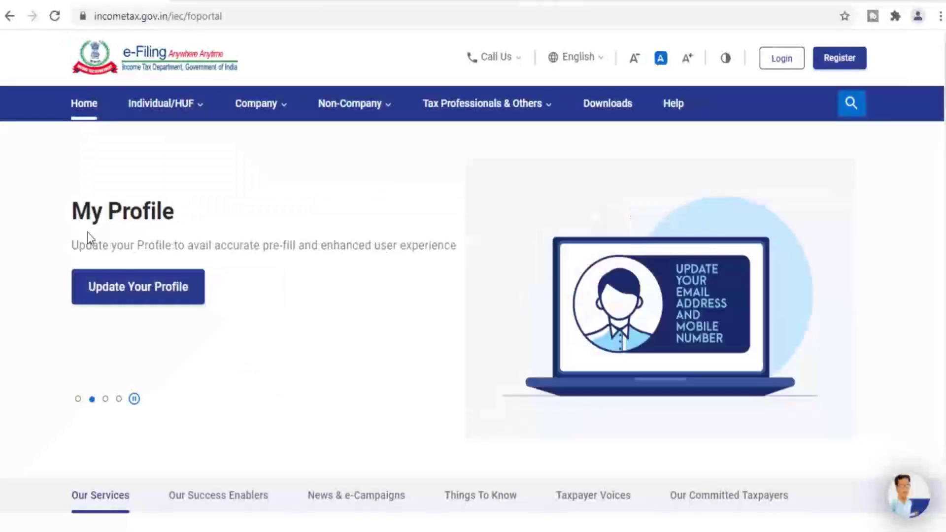
{"action": "left_click", "coordinate": [77, 399]}
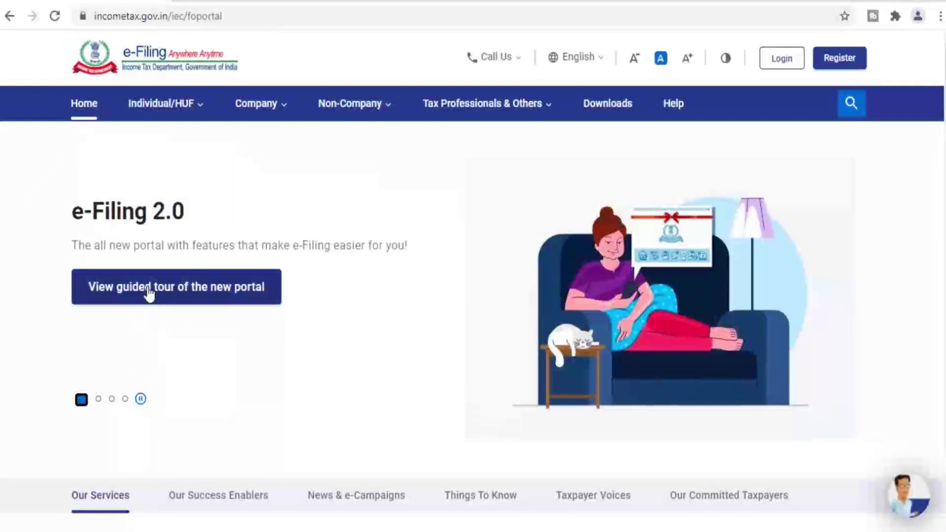
{"action": "left_click", "coordinate": [95, 399]}
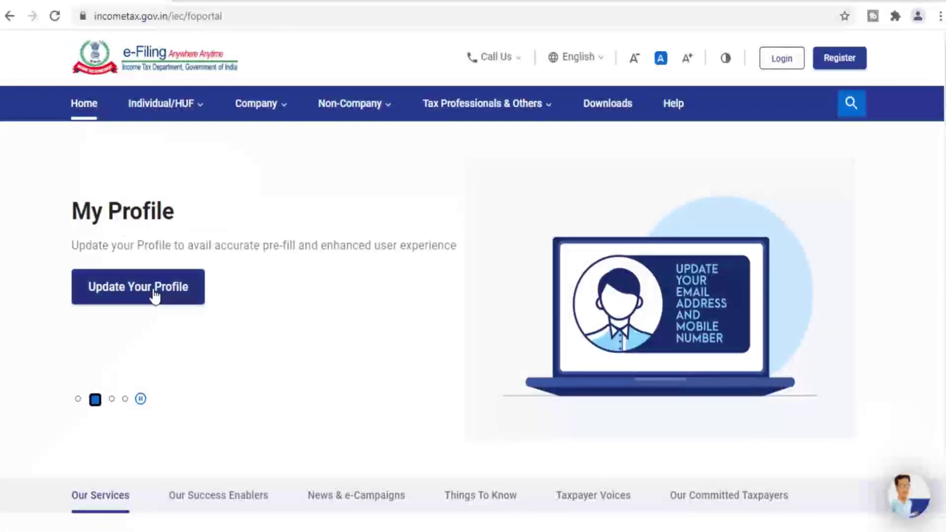
{"action": "left_click", "coordinate": [109, 399]}
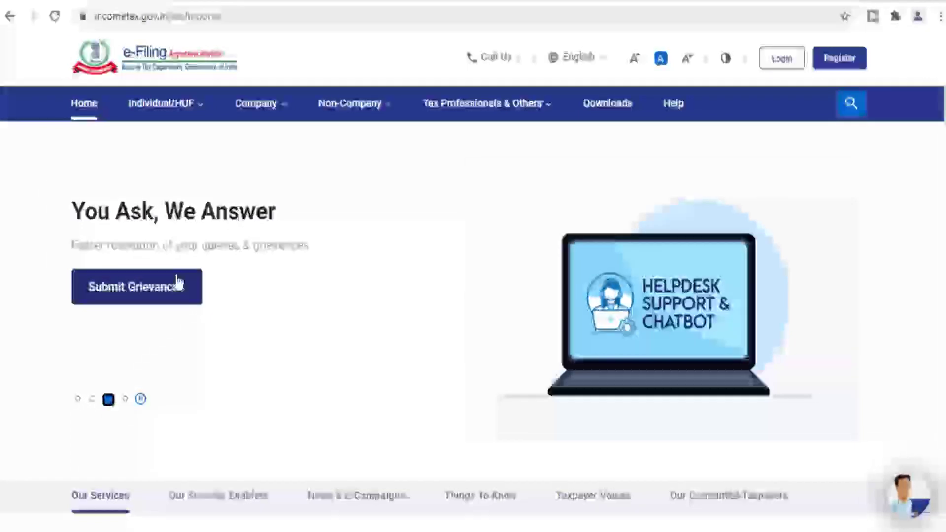
{"action": "left_click", "coordinate": [125, 399]}
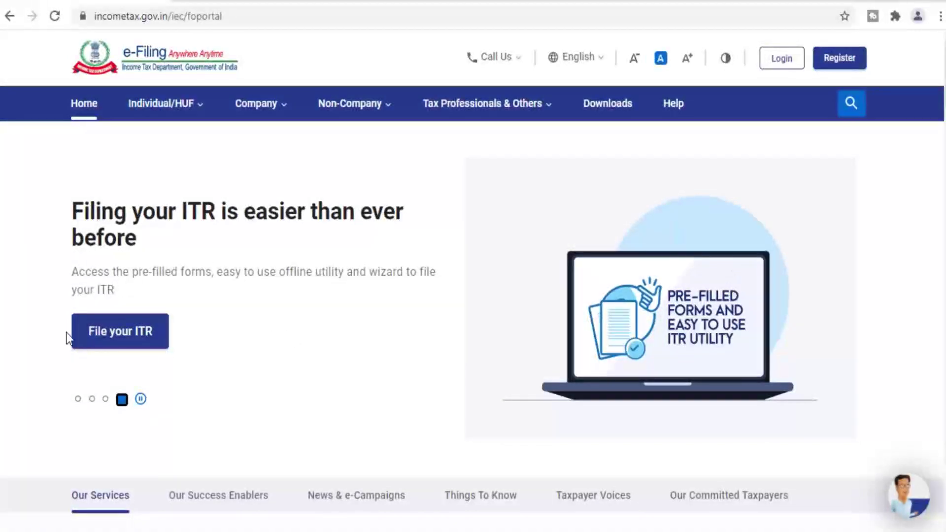
- Review the service cards under Our Services and expand the list to examine the additional services
{"action": "scroll", "coordinate": [359, 350], "scroll_direction": "down", "scroll_amount": 5}
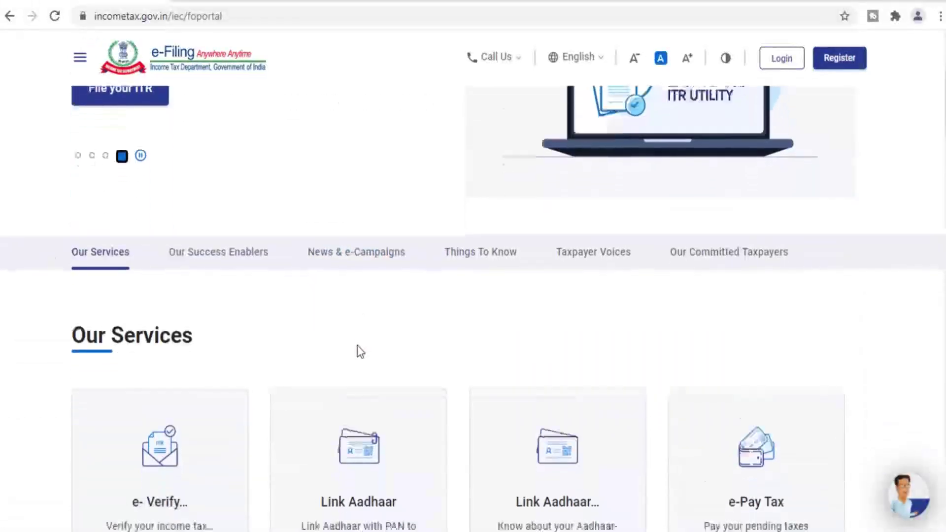
{"action": "scroll", "coordinate": [205, 301], "scroll_direction": "down", "scroll_amount": 1}
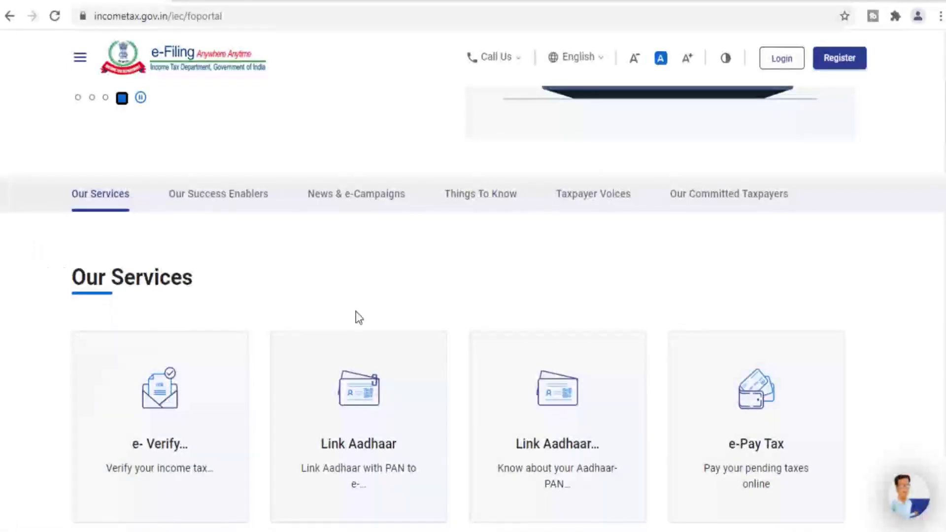
{"action": "scroll", "coordinate": [276, 357], "scroll_direction": "down", "scroll_amount": 1}
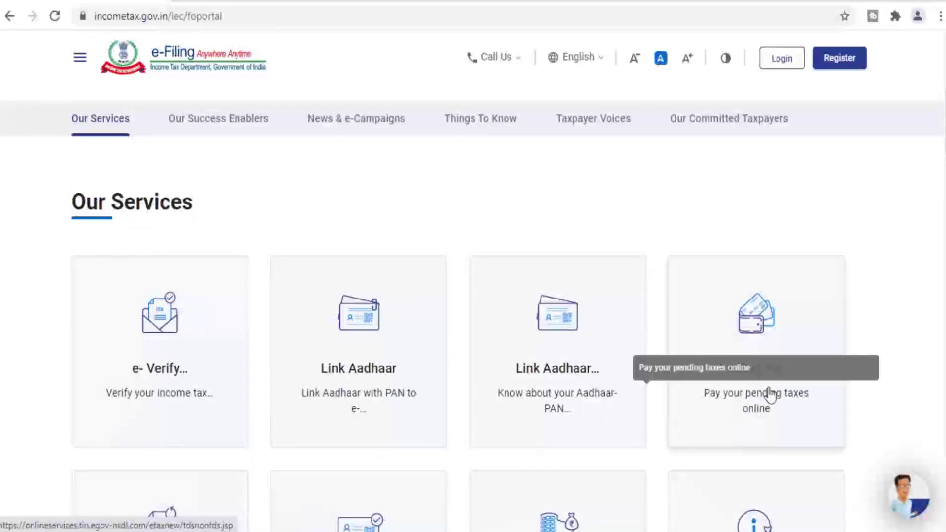
{"action": "scroll", "coordinate": [739, 404], "scroll_direction": "down", "scroll_amount": 3}
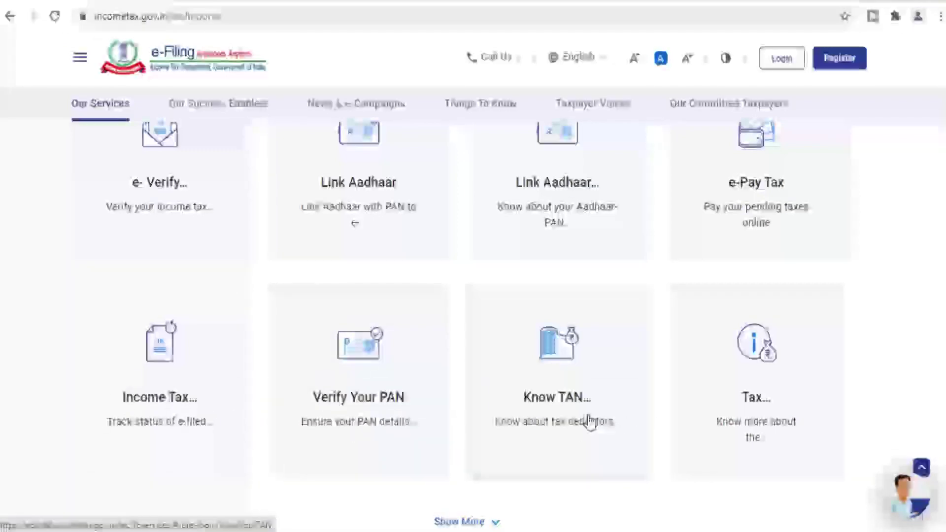
{"action": "scroll", "coordinate": [779, 419], "scroll_direction": "down", "scroll_amount": 2}
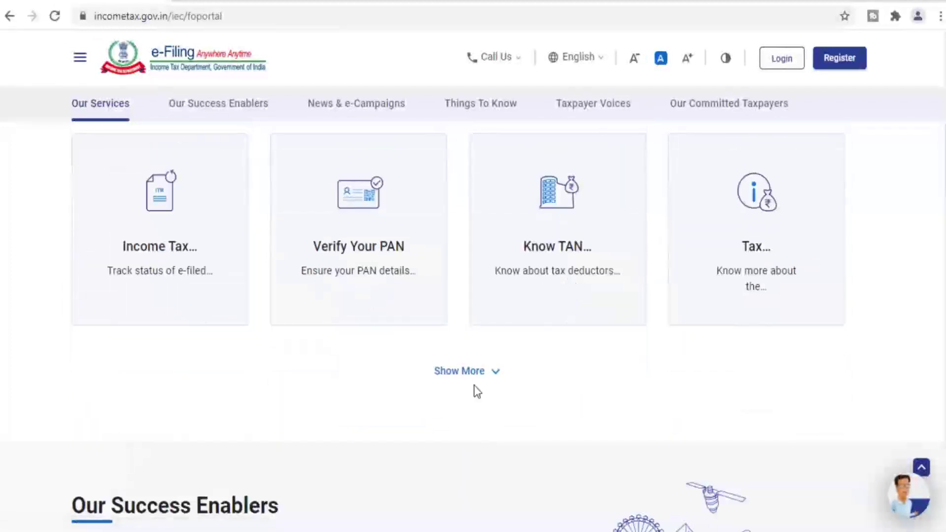
{"action": "left_click", "coordinate": [468, 377]}
{"action": "scroll", "coordinate": [651, 386], "scroll_direction": "down", "scroll_amount": 3}
{"action": "scroll", "coordinate": [652, 387], "scroll_direction": "down", "scroll_amount": 2}
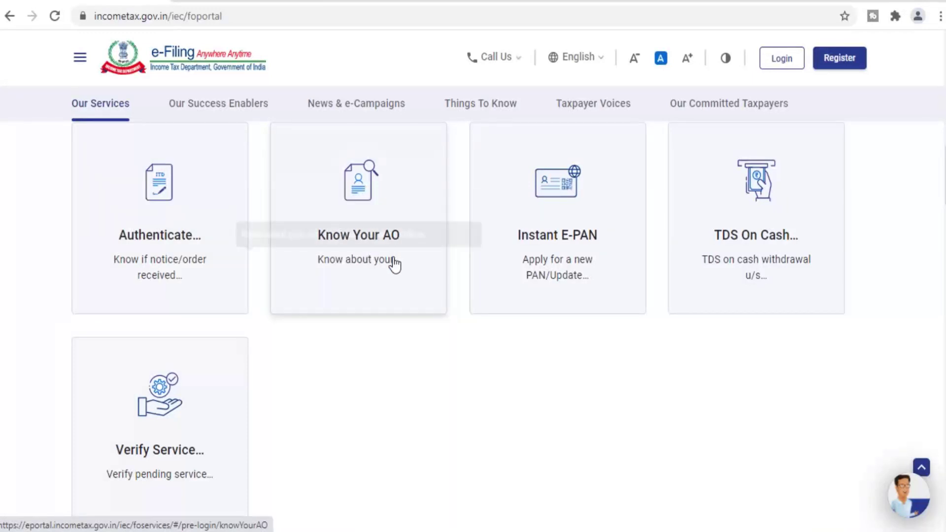
{"action": "scroll", "coordinate": [478, 380], "scroll_direction": "down", "scroll_amount": 3}
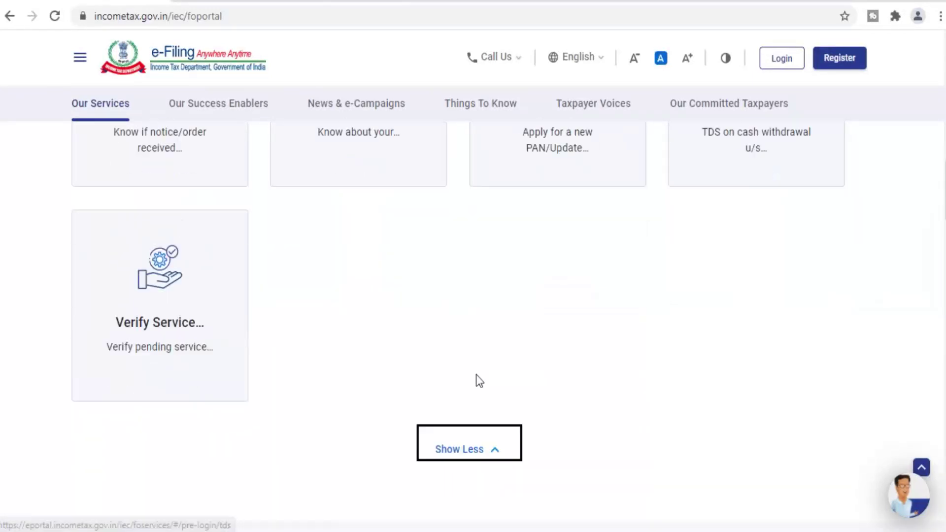
- Go to Our Success Enablers and look through the remaining home page sections down to Our Committed Taxpayers, returning to the banner area
{"action": "scroll", "coordinate": [600, 384], "scroll_direction": "up", "scroll_amount": 6}
{"action": "scroll", "coordinate": [600, 385], "scroll_direction": "up", "scroll_amount": 10}
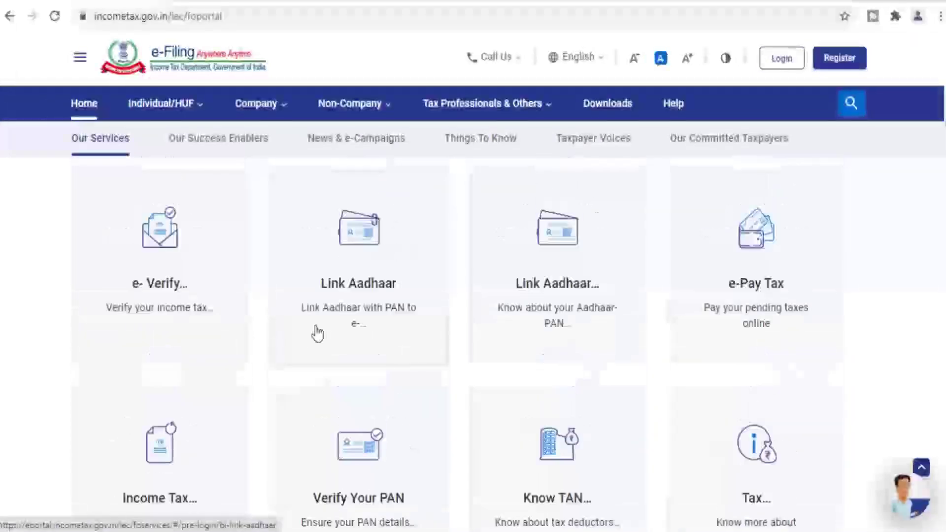
{"action": "left_click", "coordinate": [217, 196]}
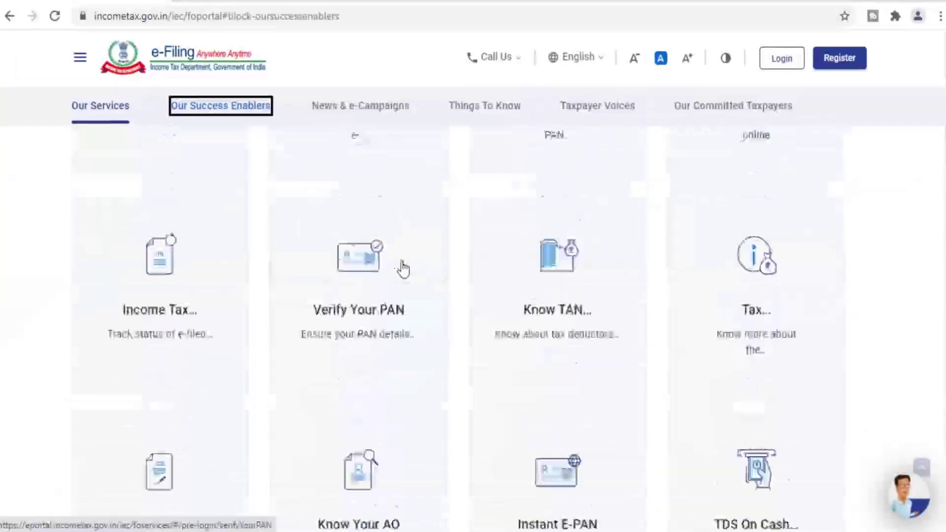
{"action": "scroll", "coordinate": [367, 267], "scroll_direction": "down", "scroll_amount": 15}
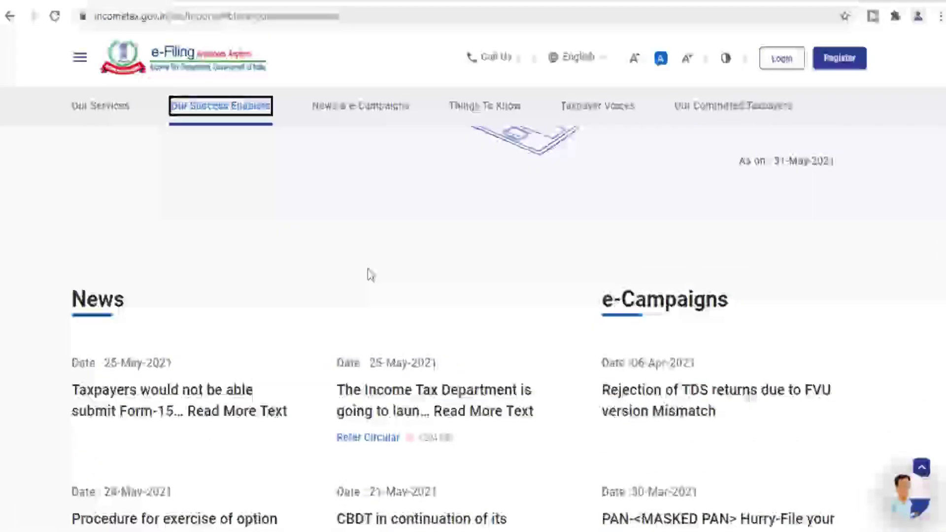
{"action": "scroll", "coordinate": [363, 281], "scroll_direction": "down", "scroll_amount": 5}
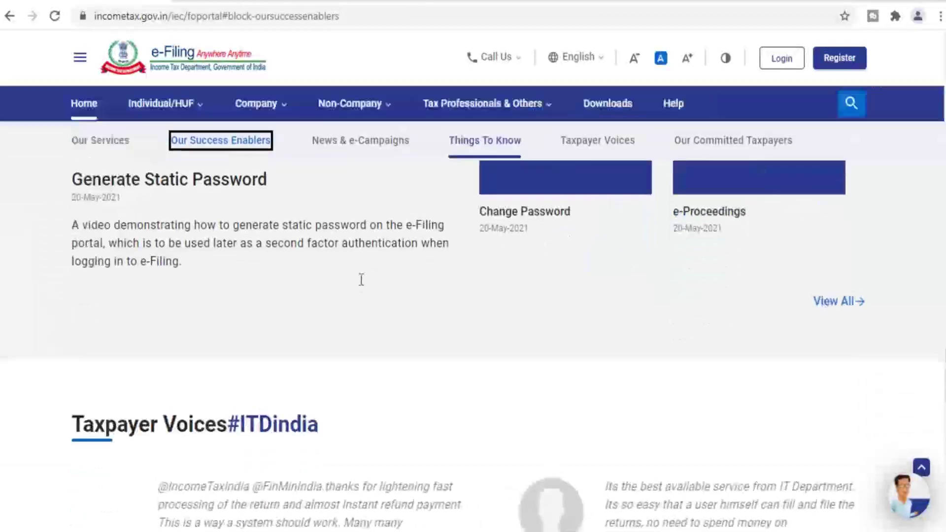
{"action": "scroll", "coordinate": [416, 313], "scroll_direction": "up", "scroll_amount": 3}
{"action": "scroll", "coordinate": [415, 318], "scroll_direction": "down", "scroll_amount": 4}
{"action": "scroll", "coordinate": [414, 315], "scroll_direction": "down", "scroll_amount": 10}
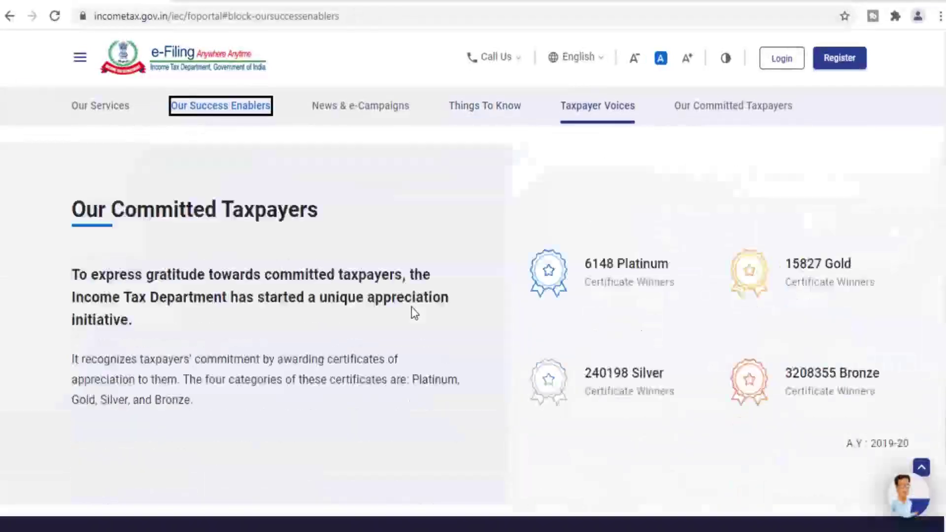
{"action": "scroll", "coordinate": [574, 363], "scroll_direction": "up", "scroll_amount": 20}
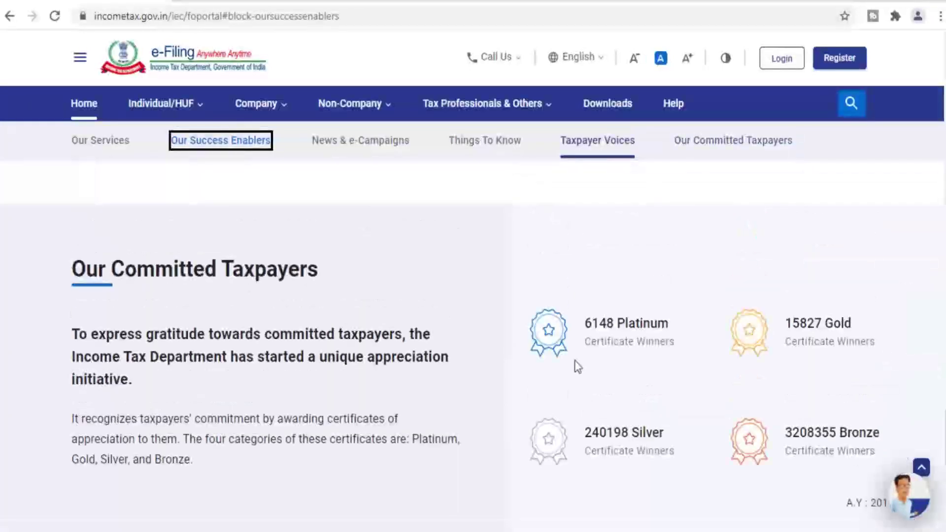
{"action": "scroll", "coordinate": [575, 363], "scroll_direction": "up", "scroll_amount": 12}
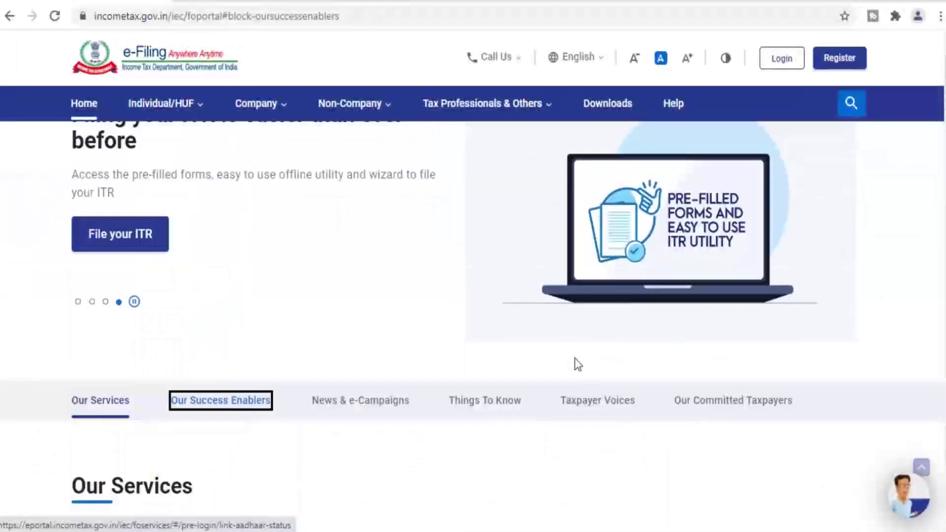
- Look through the Our Services cards again, from e-Verify and Link Aadhaar to Instant E-PAN, returning to the home page banner
{"action": "scroll", "coordinate": [575, 363], "scroll_direction": "down", "scroll_amount": 7}
{"action": "scroll", "coordinate": [316, 331], "scroll_direction": "up", "scroll_amount": 7}
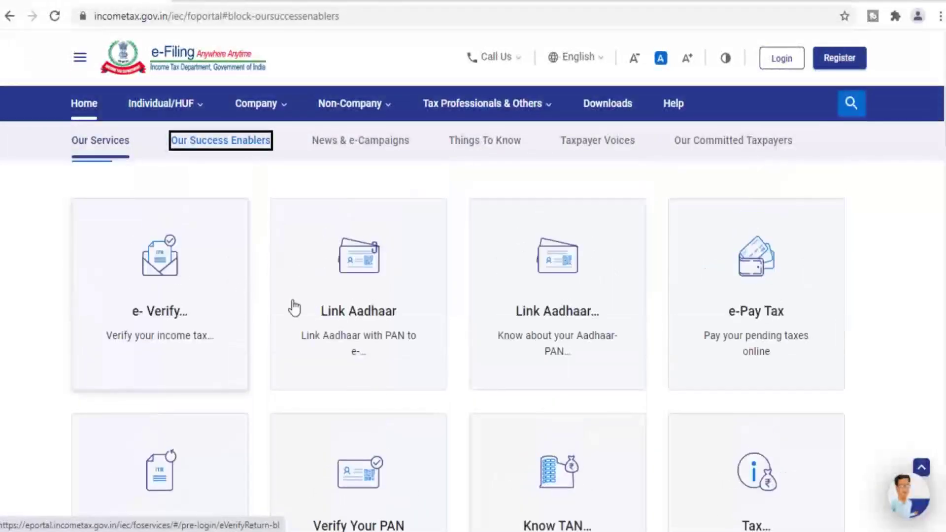
{"action": "scroll", "coordinate": [912, 311], "scroll_direction": "up", "scroll_amount": 2}
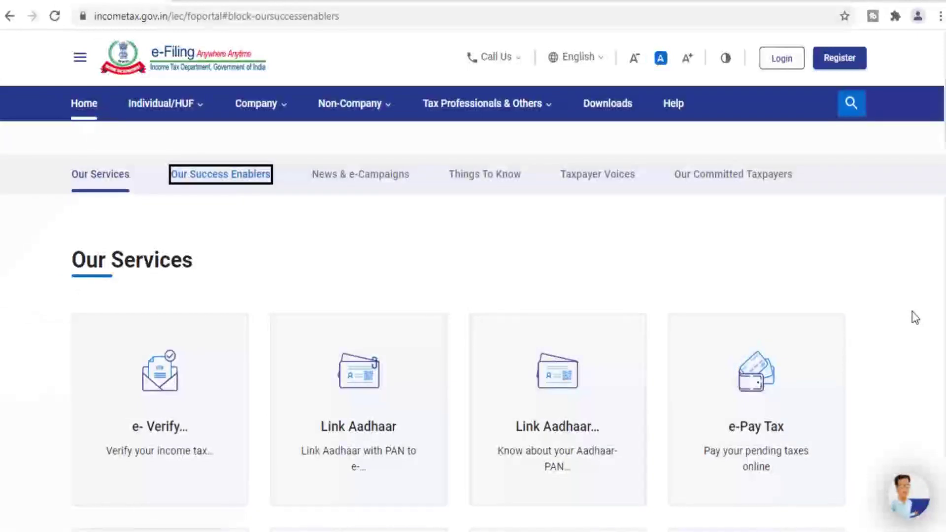
{"action": "scroll", "coordinate": [483, 297], "scroll_direction": "down", "scroll_amount": 2}
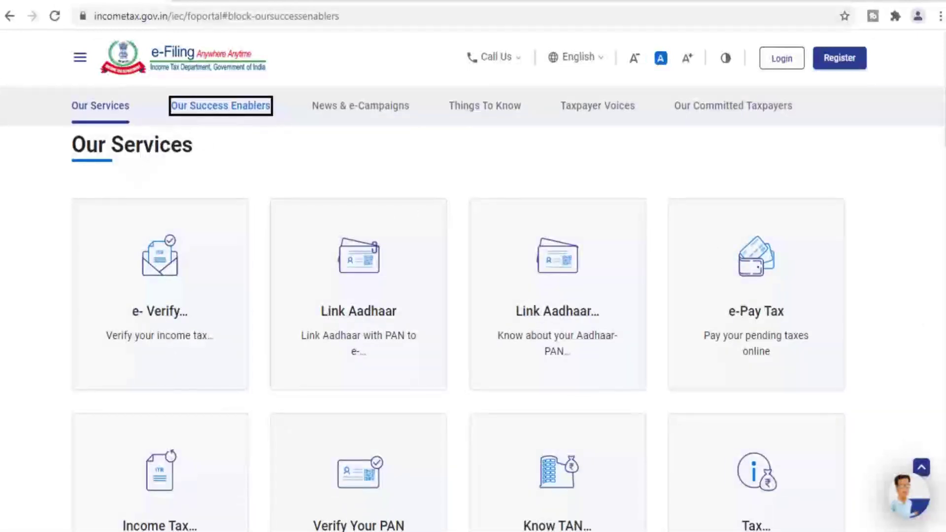
{"action": "scroll", "coordinate": [913, 291], "scroll_direction": "down", "scroll_amount": 2}
{"action": "scroll", "coordinate": [914, 291], "scroll_direction": "down", "scroll_amount": 3}
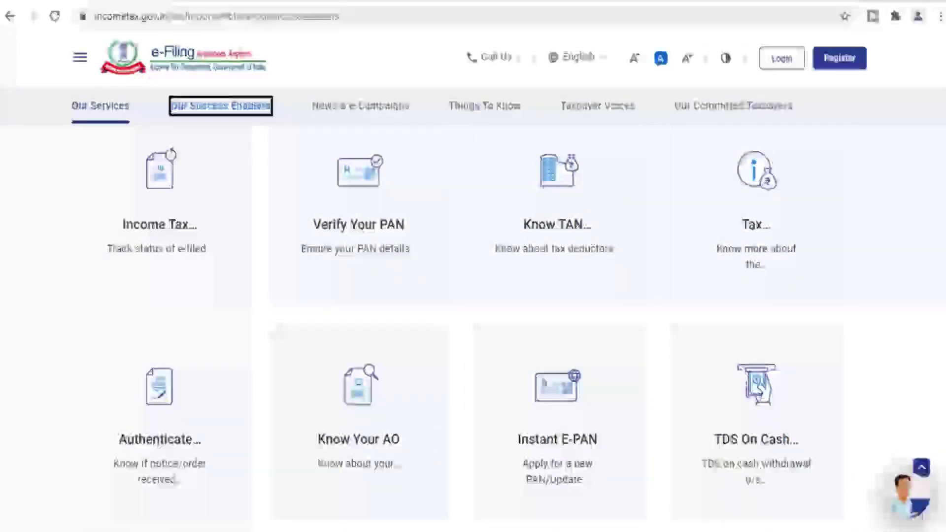
{"action": "scroll", "coordinate": [916, 298], "scroll_direction": "up", "scroll_amount": 2}
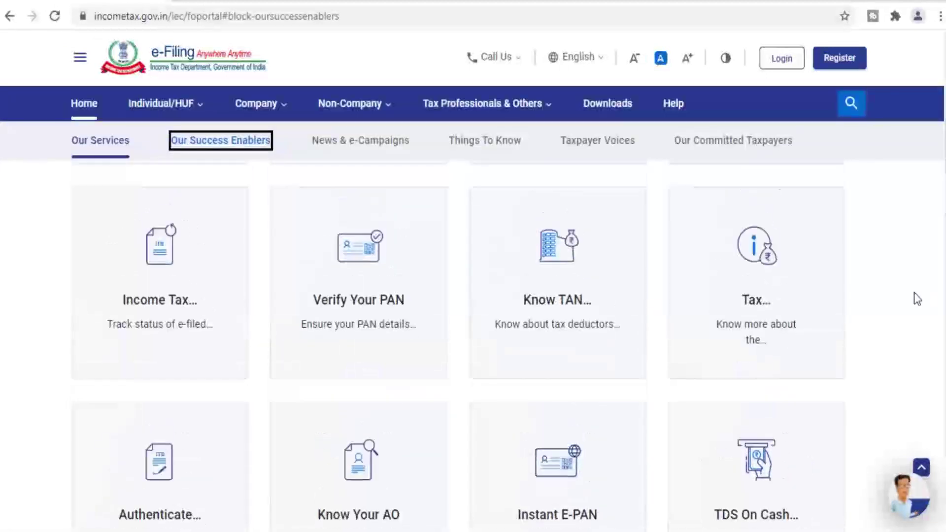
{"action": "scroll", "coordinate": [162, 112], "scroll_direction": "up", "scroll_amount": 5}
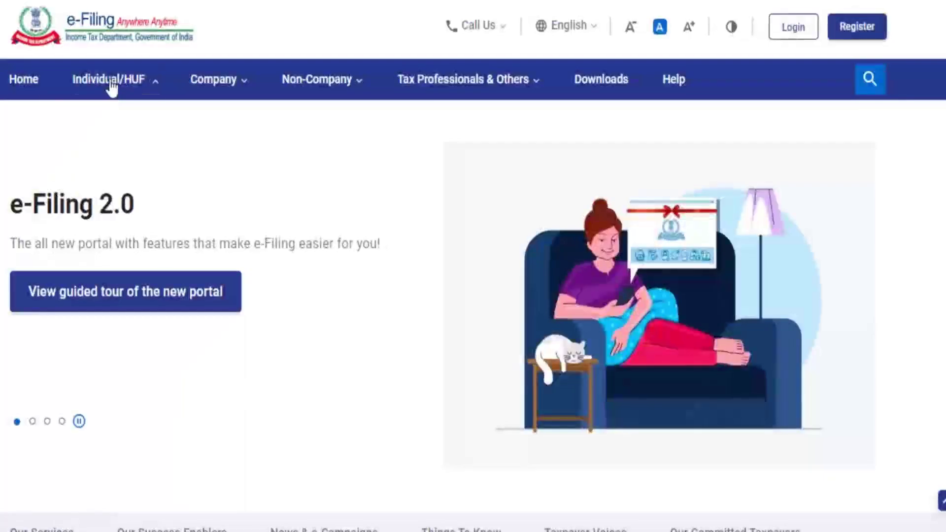
- Open Return / Forms applicable to me for salaried employees under Individual/HUF and review the applicable ITRs and forms for AY 2021-22
{"action": "left_click", "coordinate": [164, 110]}
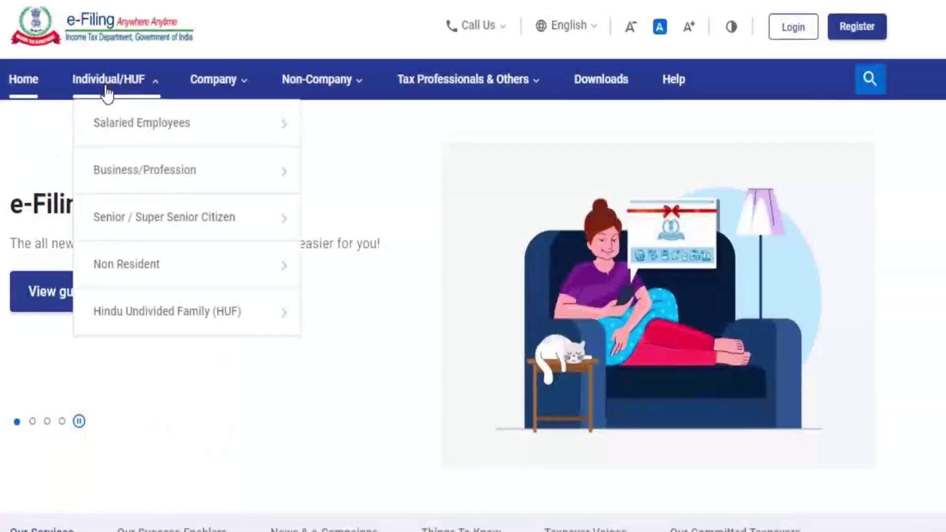
{"action": "left_click", "coordinate": [144, 123]}
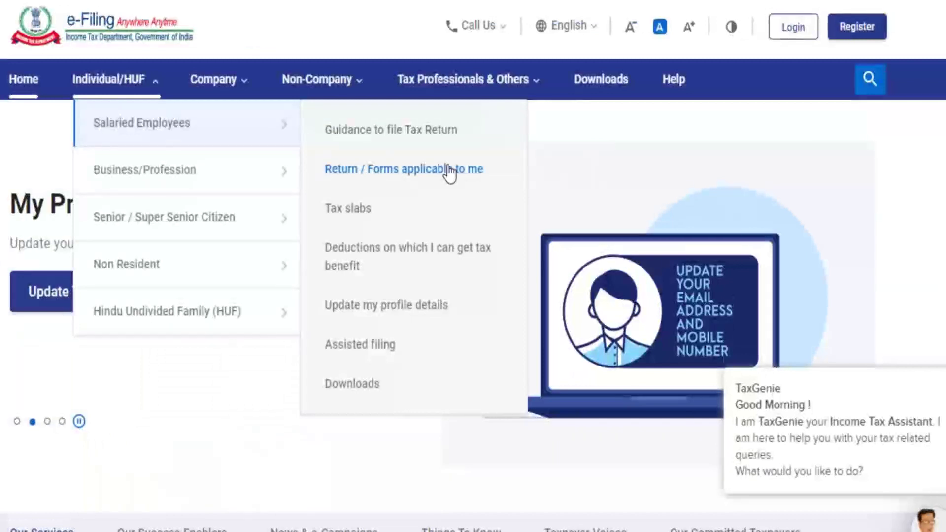
{"action": "left_click", "coordinate": [435, 181]}
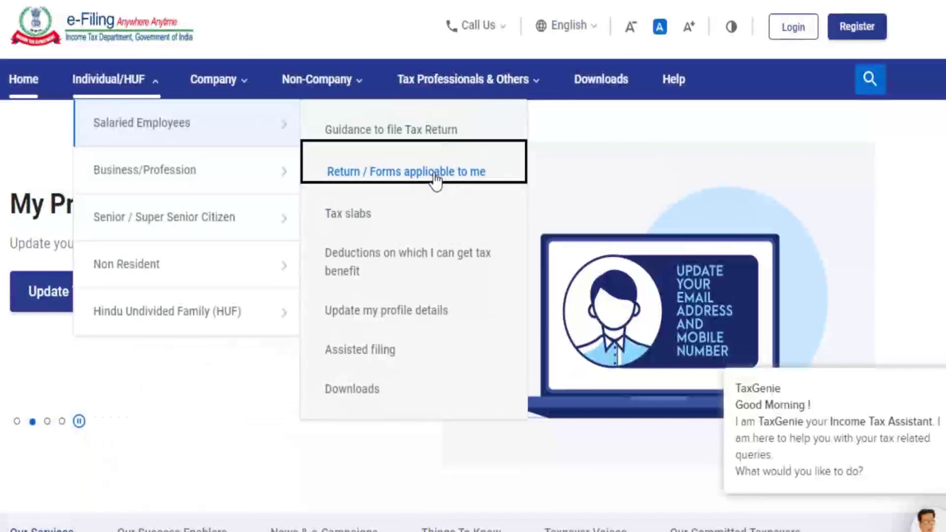
{"action": "scroll", "coordinate": [530, 261], "scroll_direction": "down", "scroll_amount": 9}
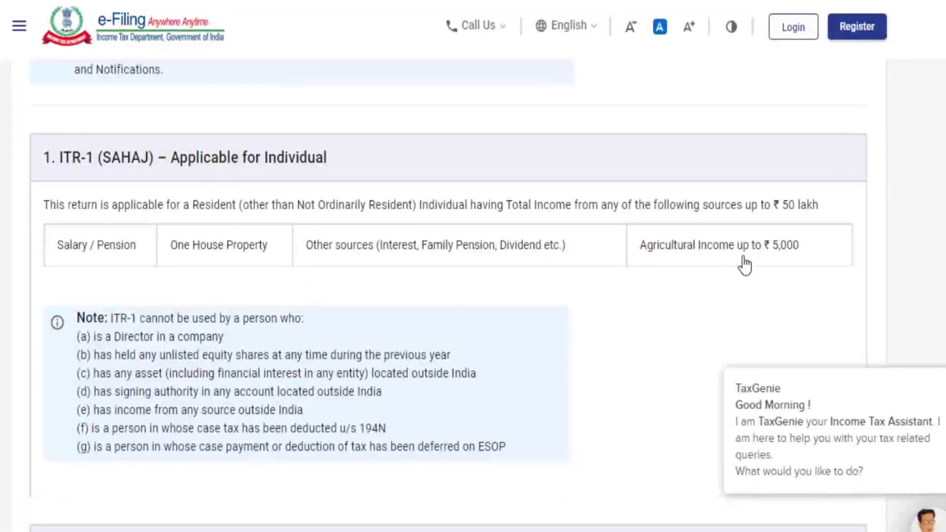
{"action": "scroll", "coordinate": [744, 265], "scroll_direction": "down", "scroll_amount": 7}
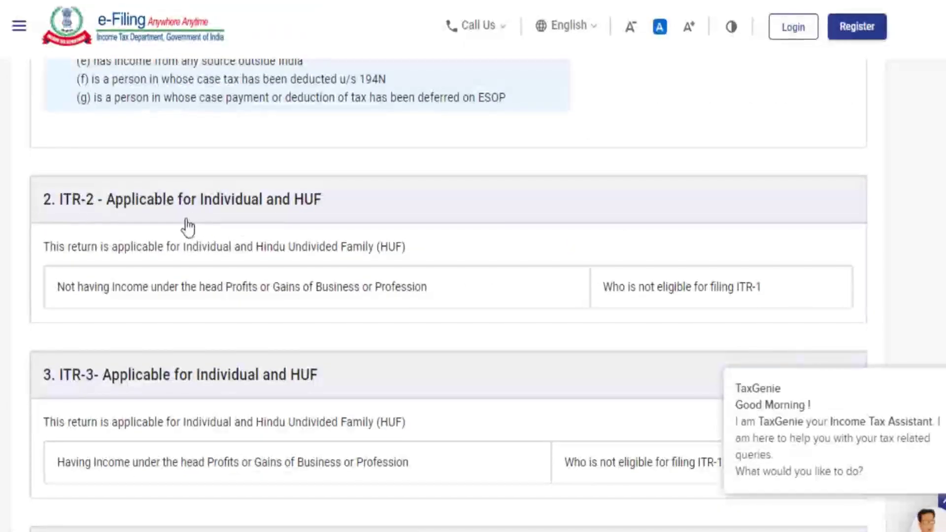
{"action": "scroll", "coordinate": [495, 261], "scroll_direction": "down", "scroll_amount": 13}
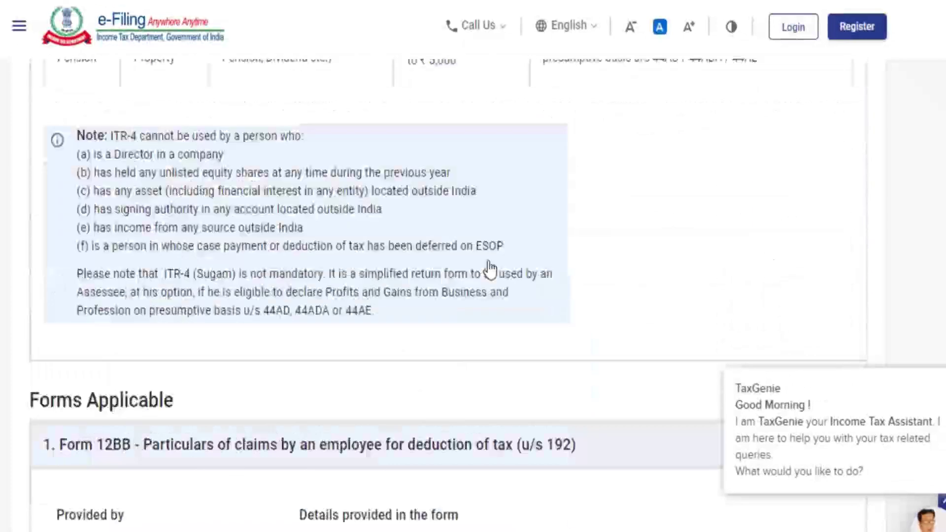
{"action": "scroll", "coordinate": [490, 269], "scroll_direction": "down", "scroll_amount": 20}
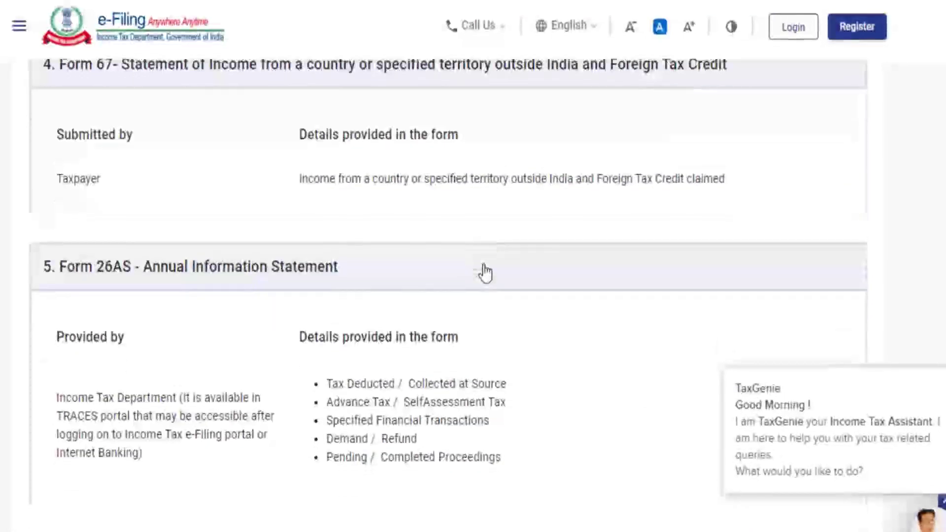
{"action": "scroll", "coordinate": [485, 272], "scroll_direction": "down", "scroll_amount": 7}
{"action": "scroll", "coordinate": [485, 271], "scroll_direction": "up", "scroll_amount": 20}
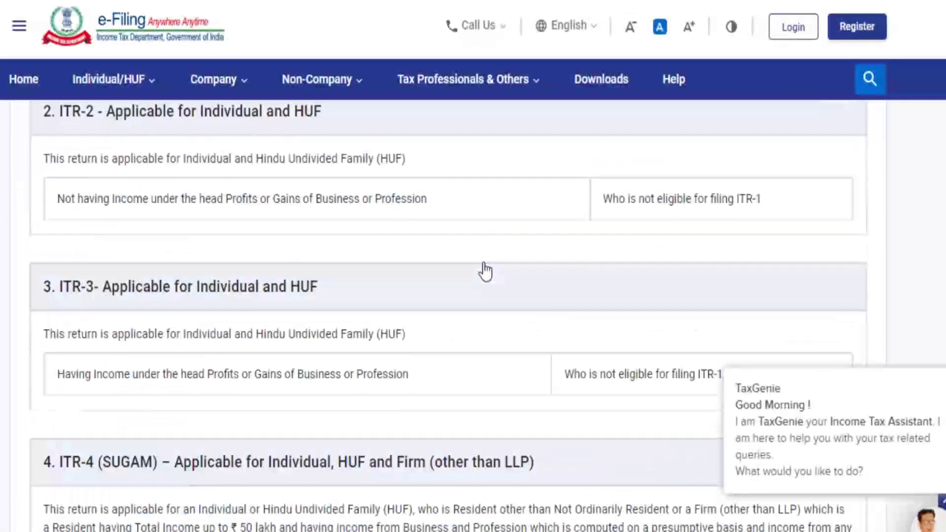
{"action": "scroll", "coordinate": [485, 271], "scroll_direction": "up", "scroll_amount": 15}
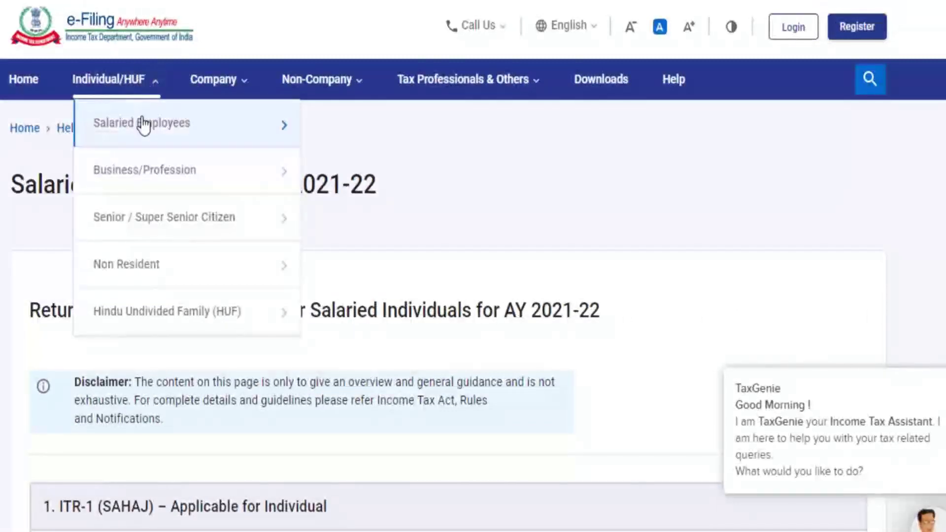
- Open the Tax slabs information for salaried employees and compare the existing and new regime rates across the age groups
{"action": "mouse_move", "coordinate": [298, 142]}
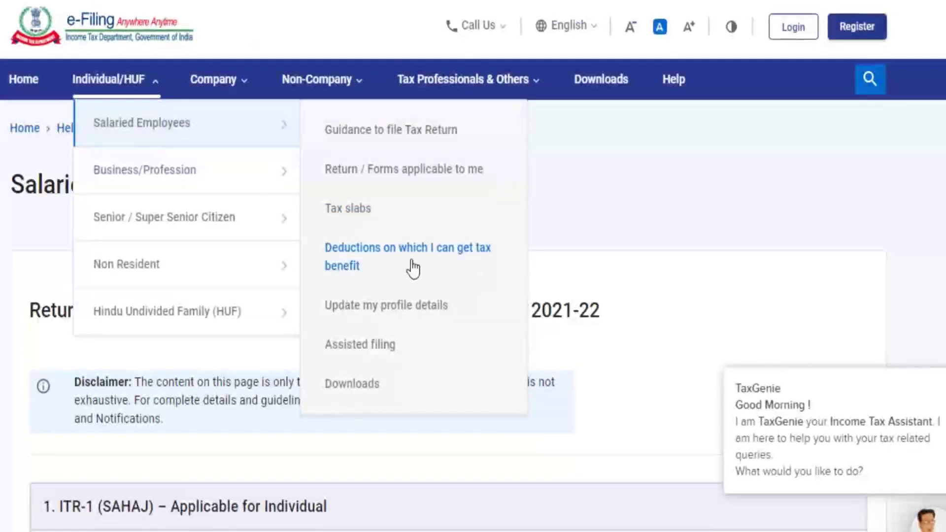
{"action": "left_click", "coordinate": [363, 219]}
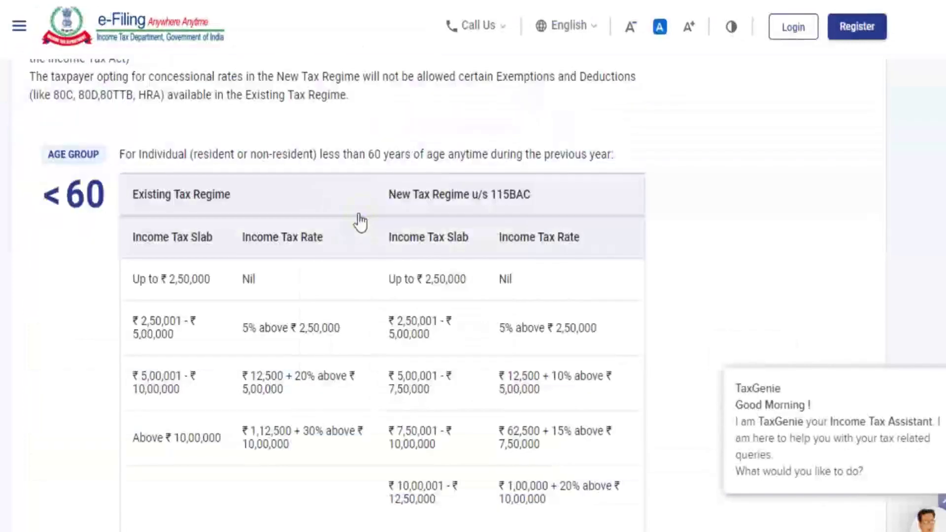
{"action": "scroll", "coordinate": [454, 306], "scroll_direction": "down", "scroll_amount": 5}
{"action": "scroll", "coordinate": [454, 312], "scroll_direction": "down", "scroll_amount": 8}
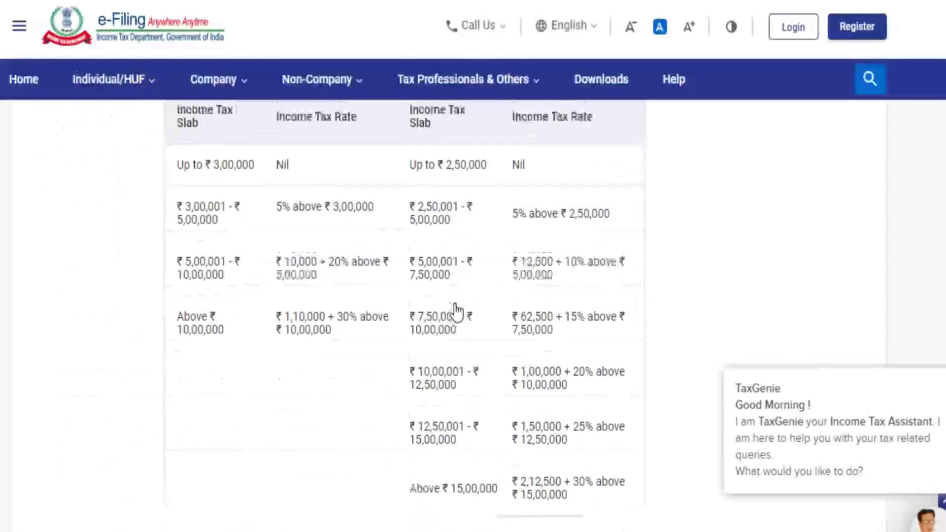
{"action": "scroll", "coordinate": [116, 296], "scroll_direction": "up", "scroll_amount": 4}
{"action": "scroll", "coordinate": [482, 446], "scroll_direction": "down", "scroll_amount": 10}
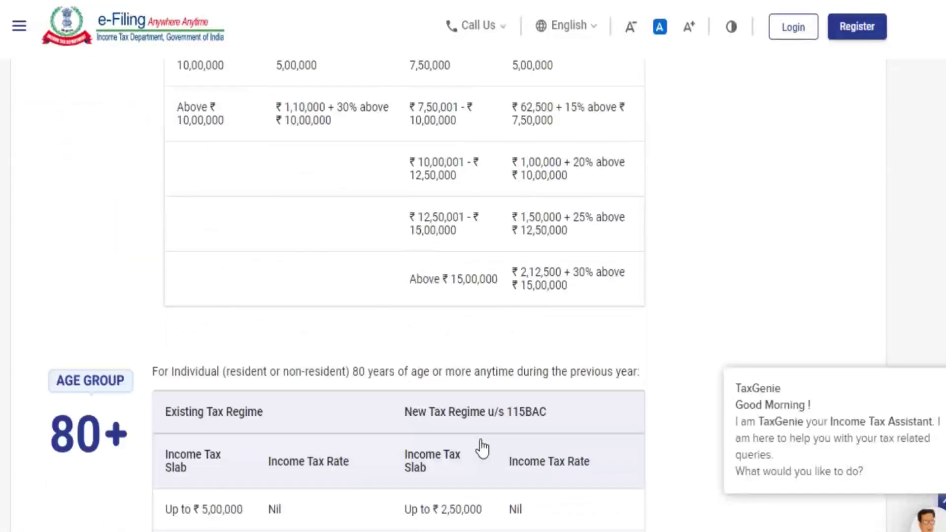
{"action": "scroll", "coordinate": [460, 439], "scroll_direction": "up", "scroll_amount": 20}
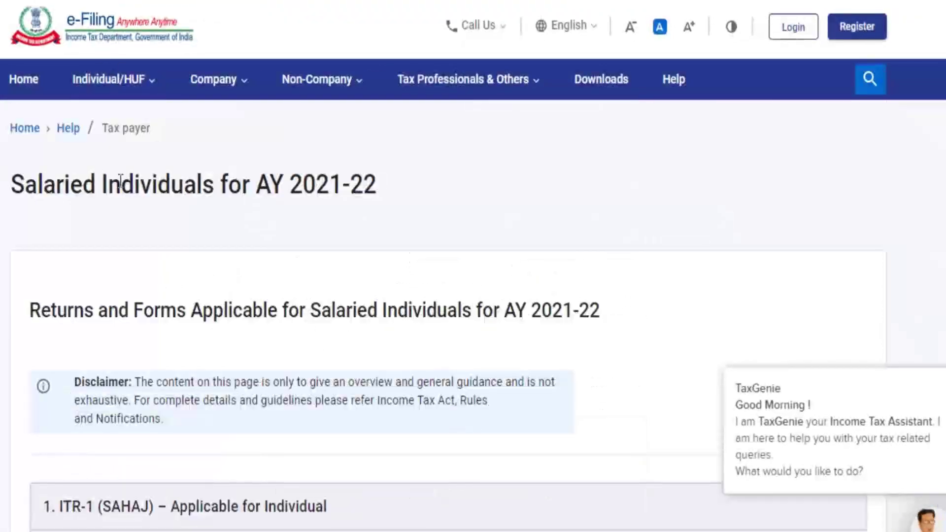
- Look through the salaried individuals page from its applicable forms and tax slabs to the investments and payments giving tax benefit
{"action": "scroll", "coordinate": [284, 212], "scroll_direction": "down", "scroll_amount": 20}
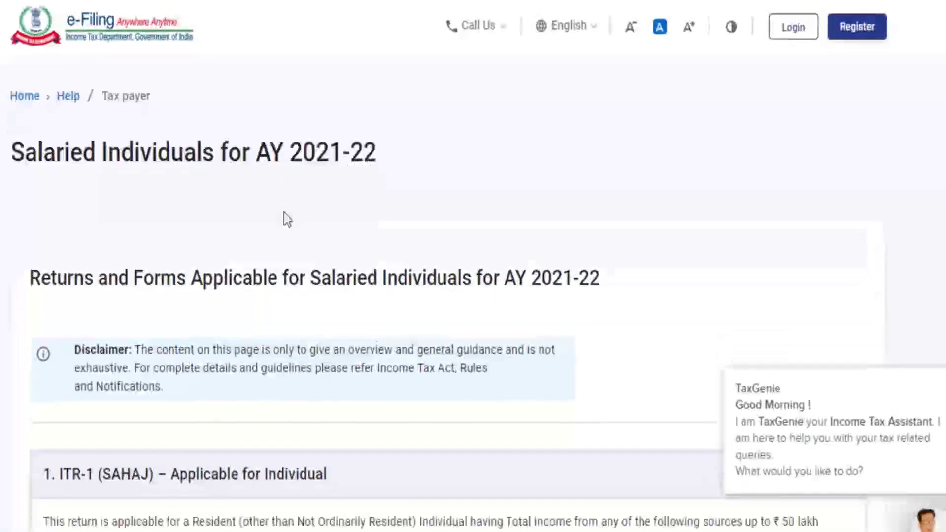
{"action": "scroll", "coordinate": [283, 217], "scroll_direction": "down", "scroll_amount": 20}
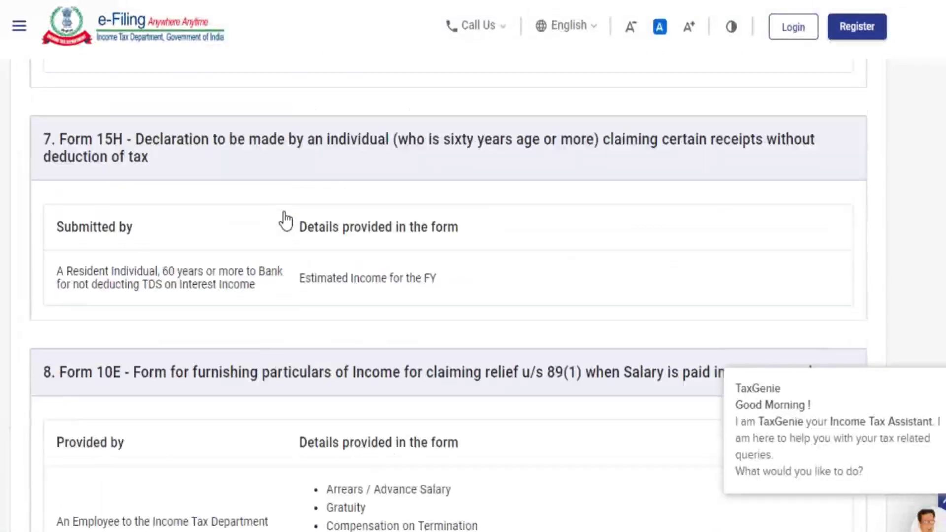
{"action": "scroll", "coordinate": [90, 195], "scroll_direction": "up", "scroll_amount": 3}
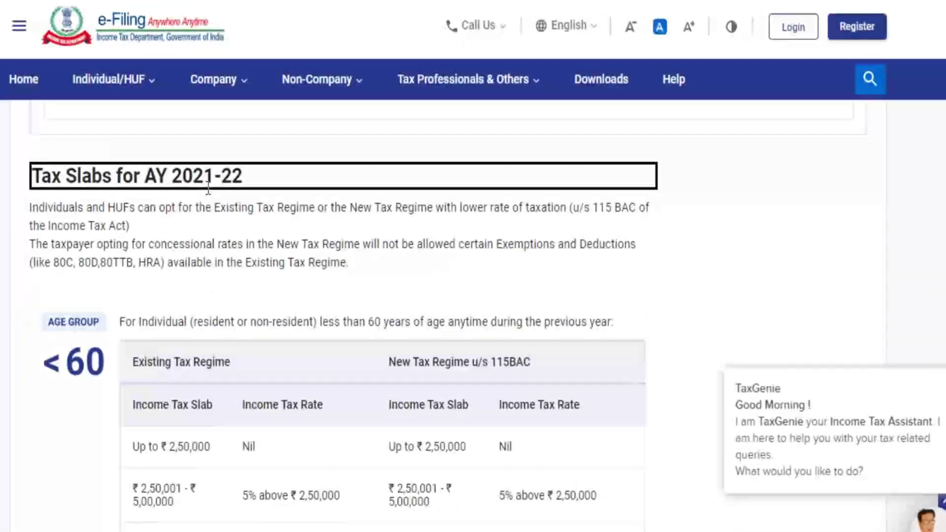
{"action": "scroll", "coordinate": [207, 197], "scroll_direction": "down", "scroll_amount": 15}
{"action": "scroll", "coordinate": [210, 197], "scroll_direction": "down", "scroll_amount": 15}
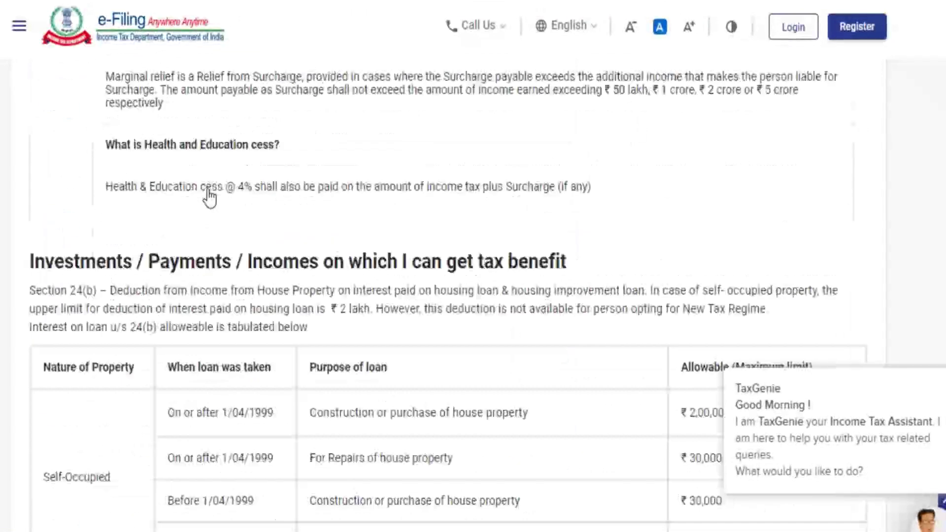
- Review the deduction sections for salaried individuals from 80C, 80CCC and 80CCD(1) through 80GG and 80GGA to 80U
{"action": "scroll", "coordinate": [209, 197], "scroll_direction": "up", "scroll_amount": 5}
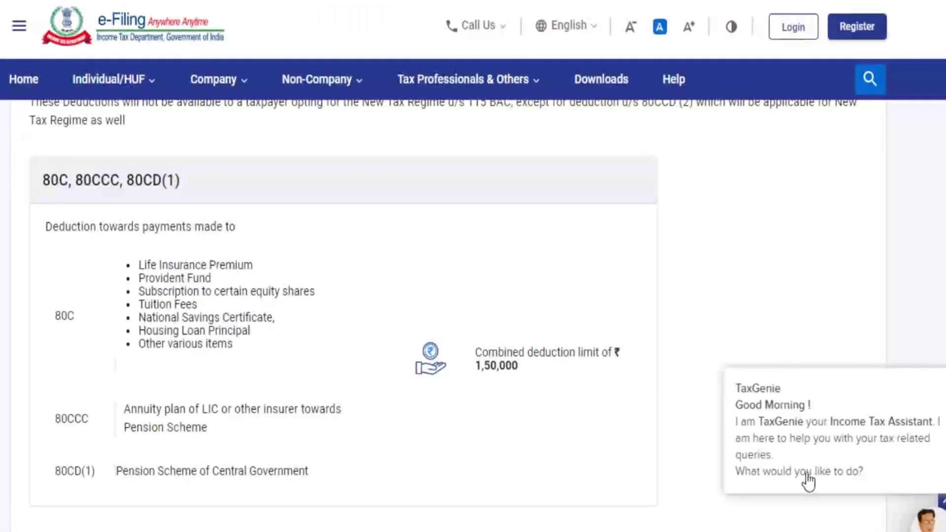
{"action": "scroll", "coordinate": [496, 404], "scroll_direction": "down", "scroll_amount": 10}
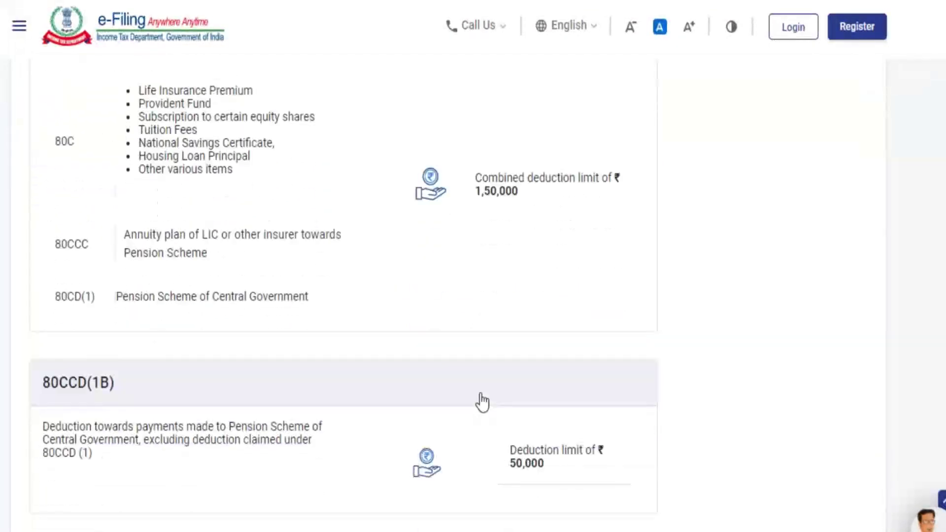
{"action": "scroll", "coordinate": [482, 401], "scroll_direction": "down", "scroll_amount": 15}
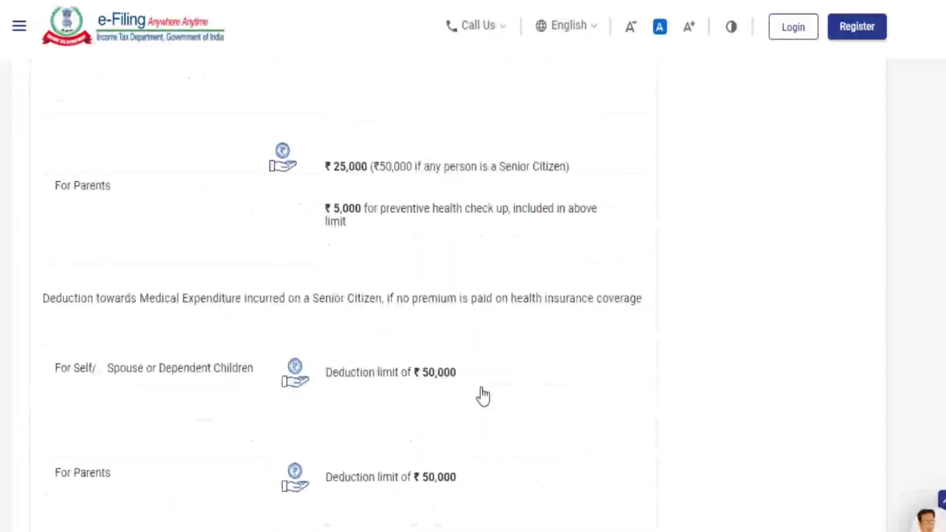
{"action": "scroll", "coordinate": [484, 394], "scroll_direction": "down", "scroll_amount": 20}
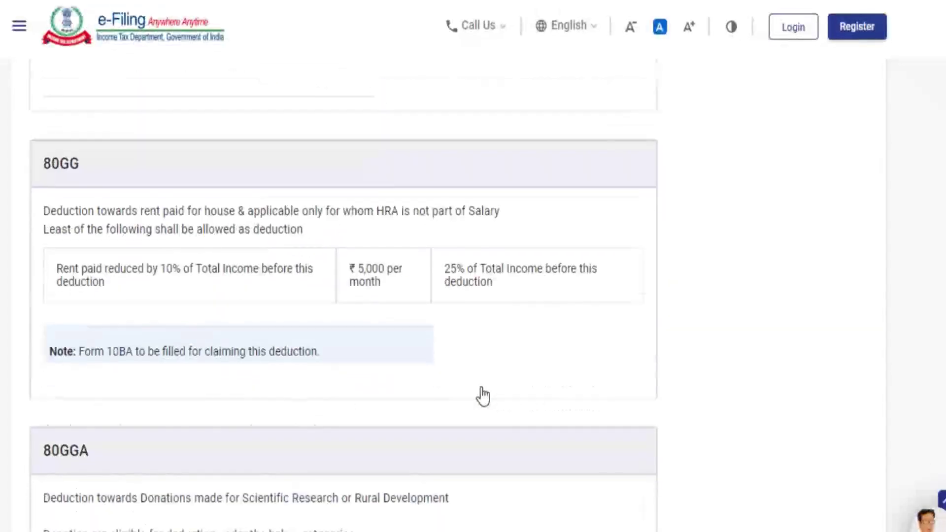
{"action": "scroll", "coordinate": [478, 387], "scroll_direction": "down", "scroll_amount": 10}
{"action": "scroll", "coordinate": [478, 387], "scroll_direction": "up", "scroll_amount": 7}
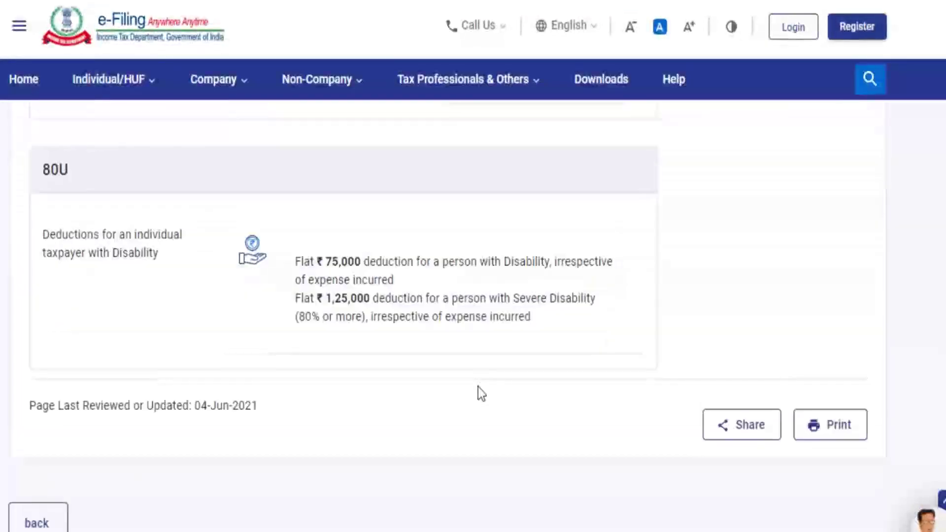
- Look over the taxpayer categories offered under Individual/HUF and Company in the site navigation
{"action": "left_click", "coordinate": [158, 79]}
{"action": "left_click", "coordinate": [234, 136]}
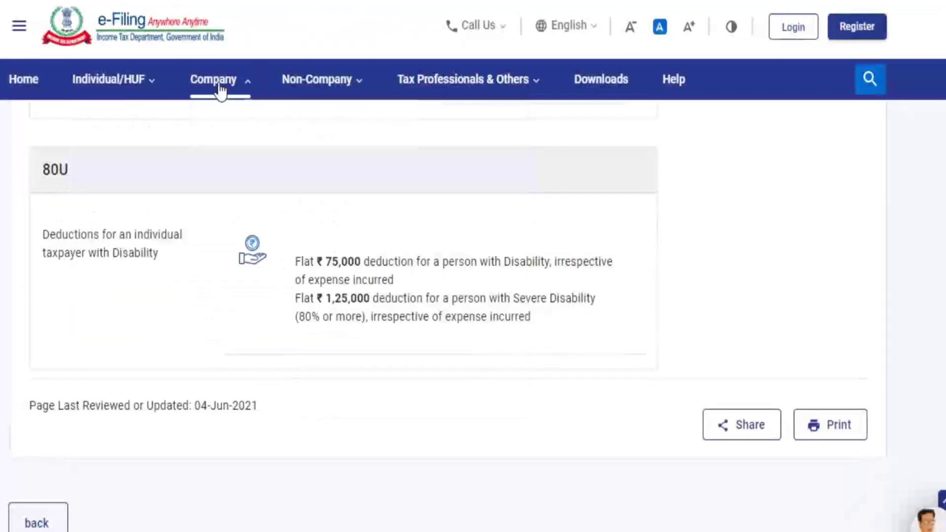
{"action": "mouse_move", "coordinate": [222, 93]}
{"action": "mouse_move", "coordinate": [270, 127]}
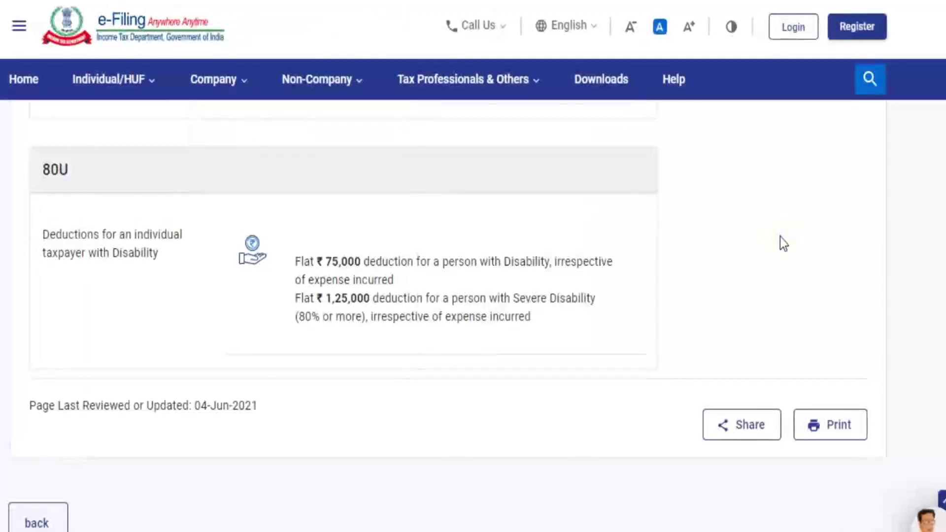
- Switch the portal to its dark high-contrast display and back to the standard colours
{"action": "scroll", "coordinate": [778, 239], "scroll_direction": "up", "scroll_amount": 2}
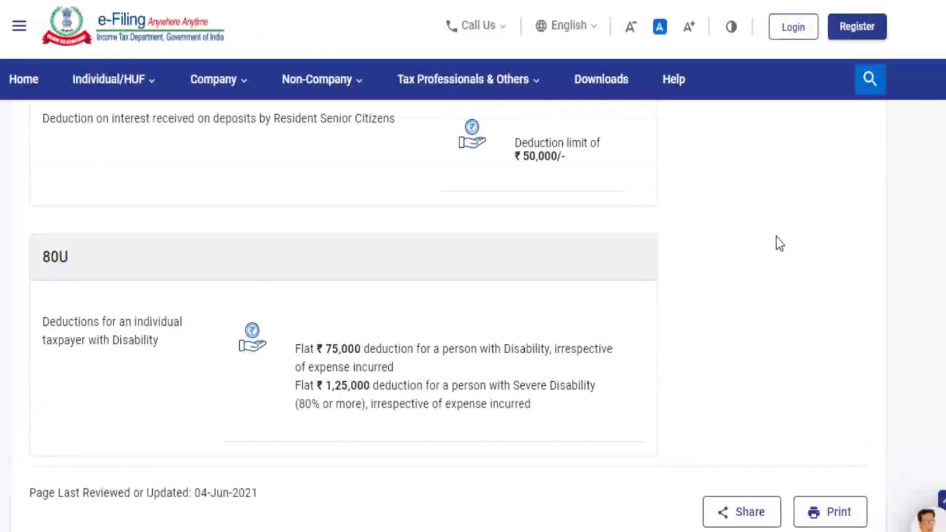
{"action": "left_click", "coordinate": [728, 34]}
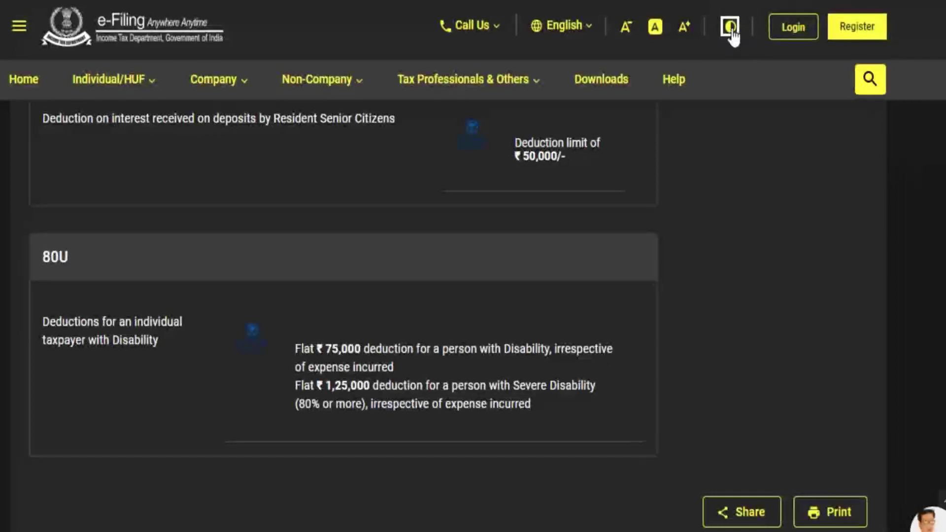
{"action": "left_click", "coordinate": [730, 26]}
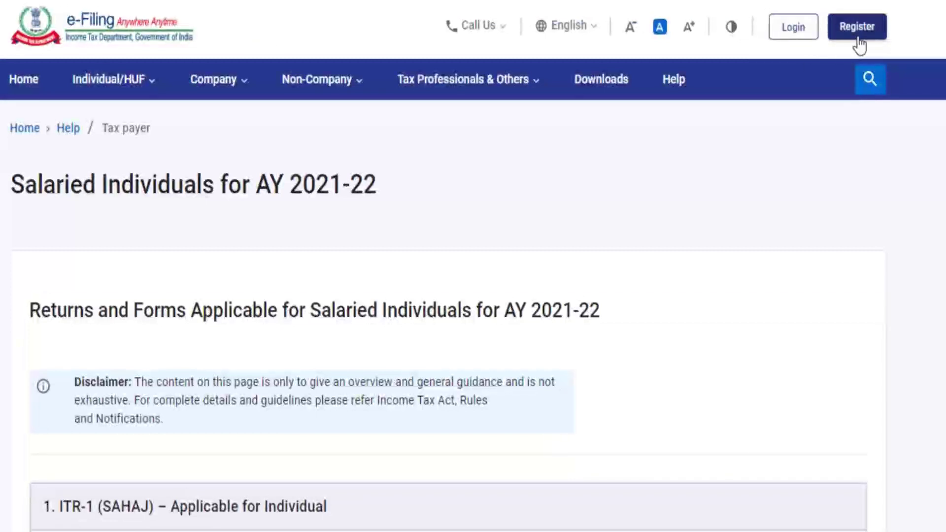
- Open the portal's login page with its User ID entry form
{"action": "left_click", "coordinate": [791, 29]}
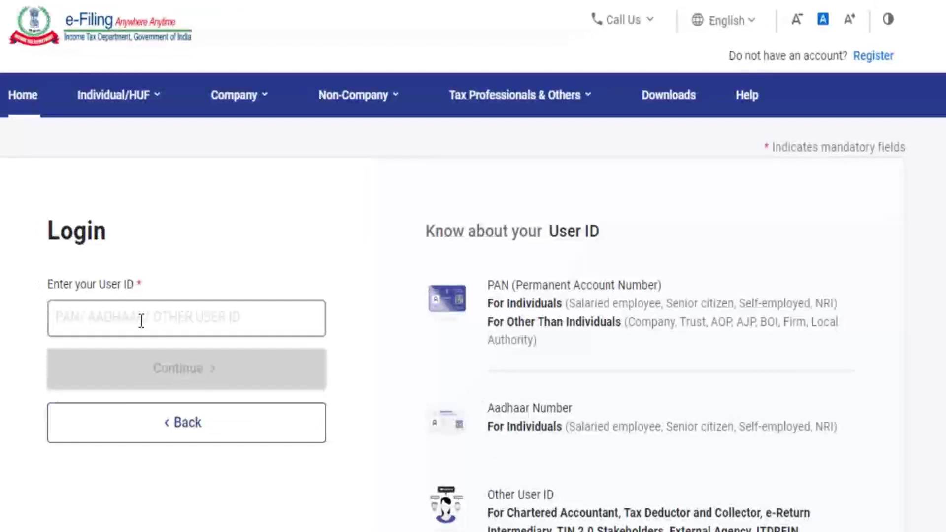
- Review the accepted User ID types on the login page, including PAN, Aadhaar and Other User ID, plus the Net Banking access option
{"action": "left_click", "coordinate": [137, 322]}
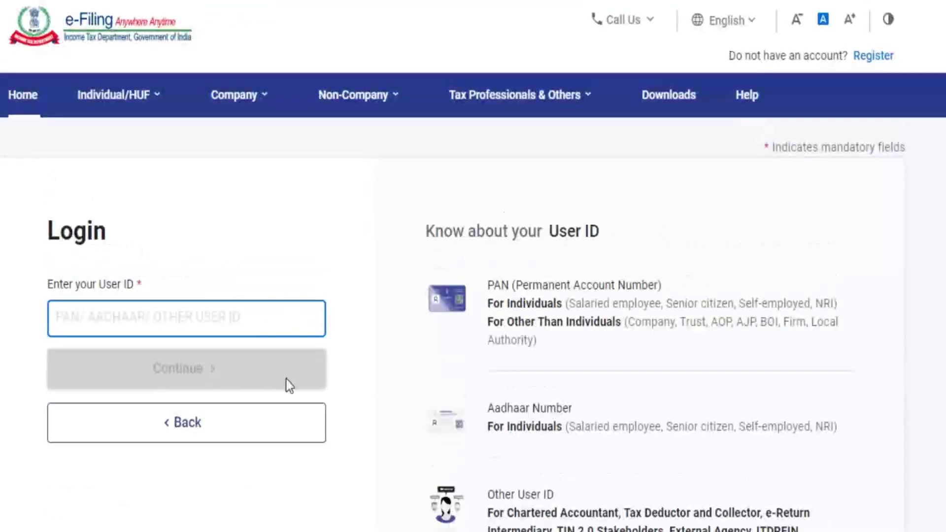
{"action": "left_click", "coordinate": [327, 383]}
{"action": "left_click", "coordinate": [142, 326]}
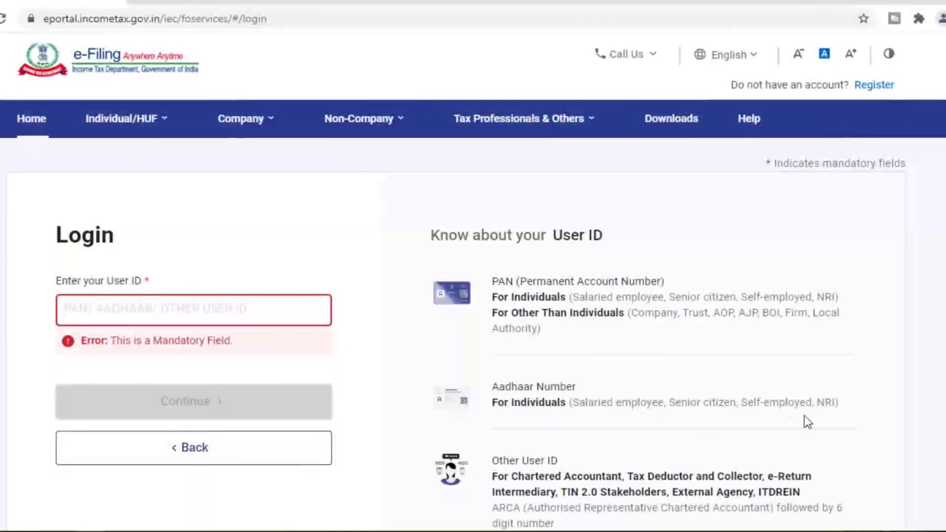
{"action": "scroll", "coordinate": [855, 418], "scroll_direction": "down", "scroll_amount": 1}
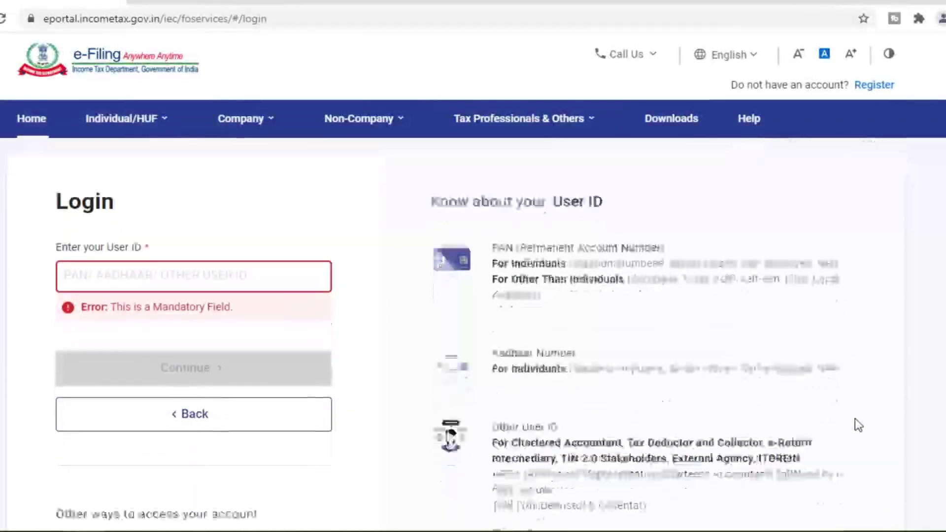
{"action": "scroll", "coordinate": [714, 443], "scroll_direction": "up", "scroll_amount": 1}
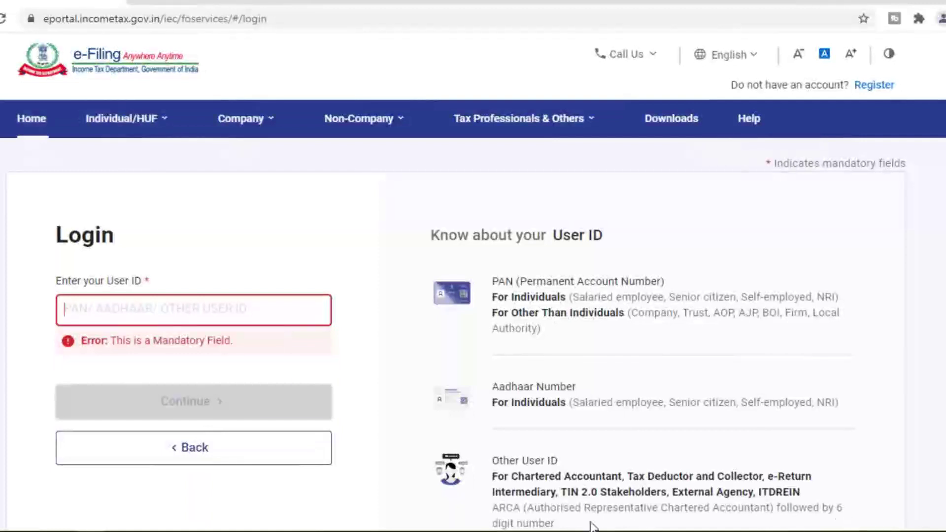
{"action": "scroll", "coordinate": [680, 473], "scroll_direction": "down", "scroll_amount": 1}
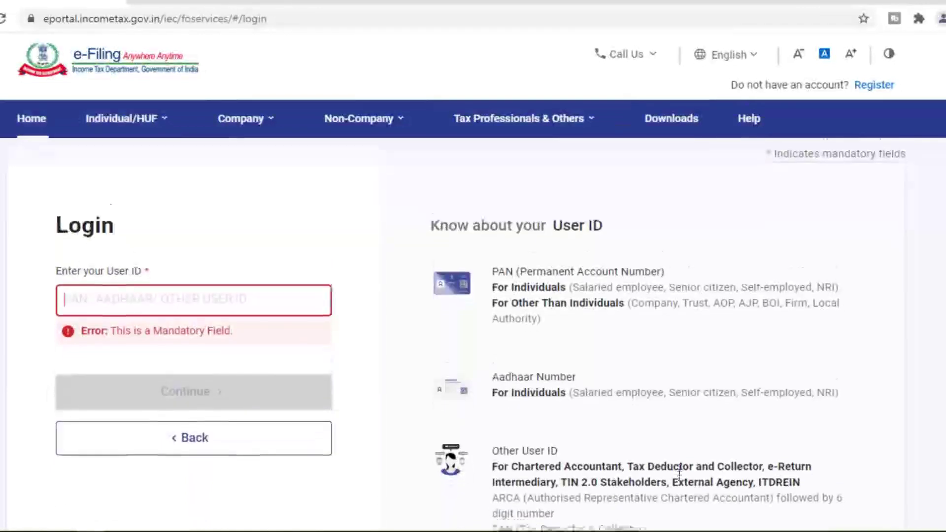
{"action": "scroll", "coordinate": [680, 473], "scroll_direction": "down", "scroll_amount": 6}
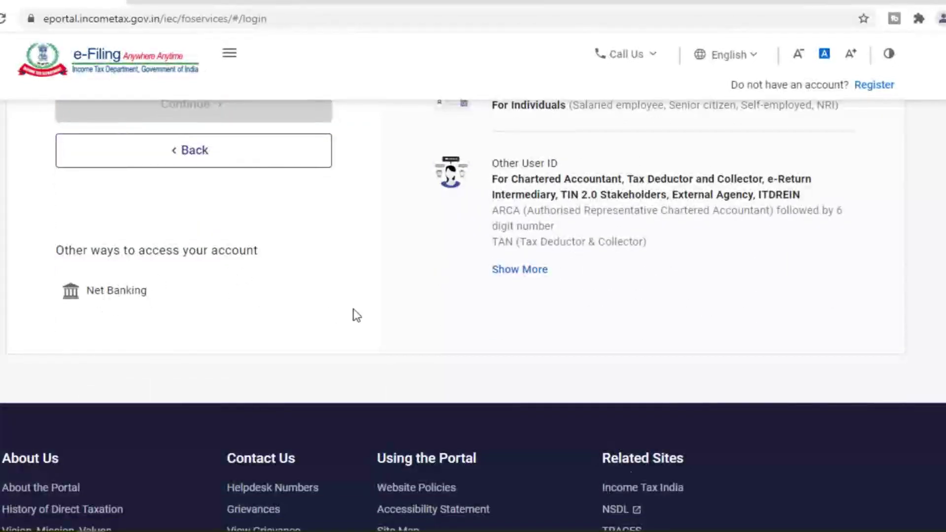
{"action": "scroll", "coordinate": [359, 316], "scroll_direction": "up", "scroll_amount": 6}
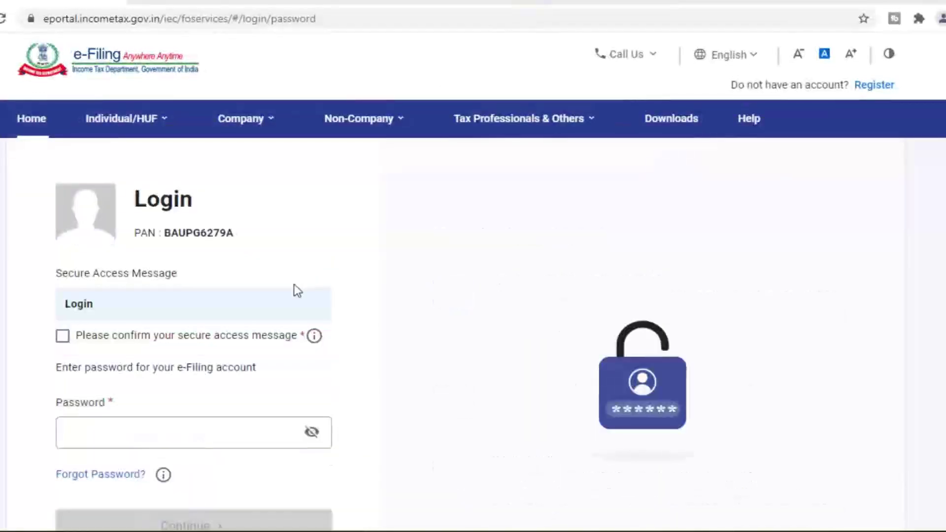
- Confirm the secure access message and enter the e-Filing account password to log in
{"action": "left_click", "coordinate": [62, 336]}
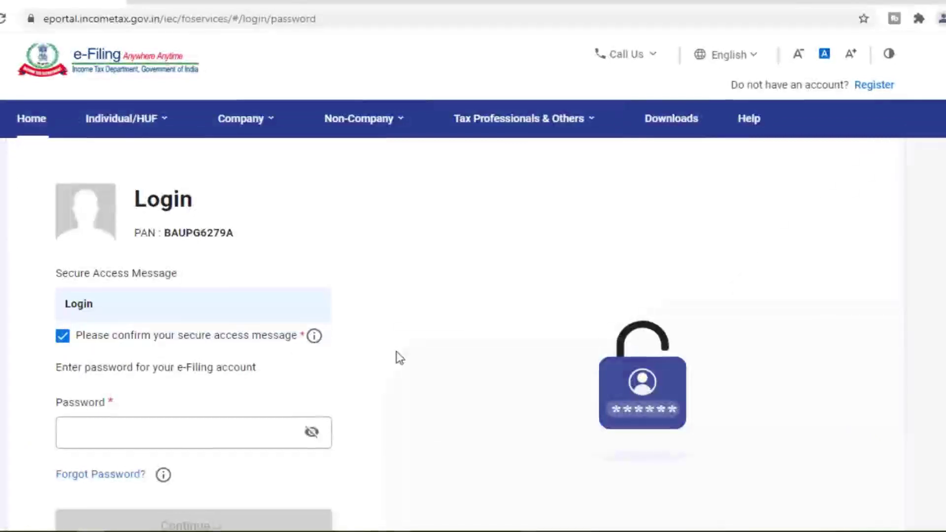
{"action": "scroll", "coordinate": [397, 357], "scroll_direction": "down", "scroll_amount": 2}
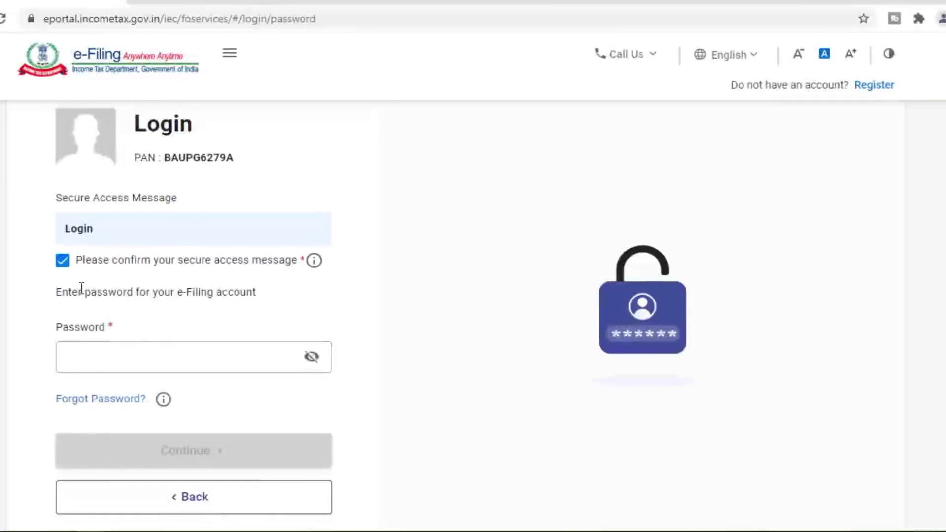
{"action": "scroll", "coordinate": [129, 323], "scroll_direction": "down", "scroll_amount": 2}
{"action": "left_click", "coordinate": [160, 275]}
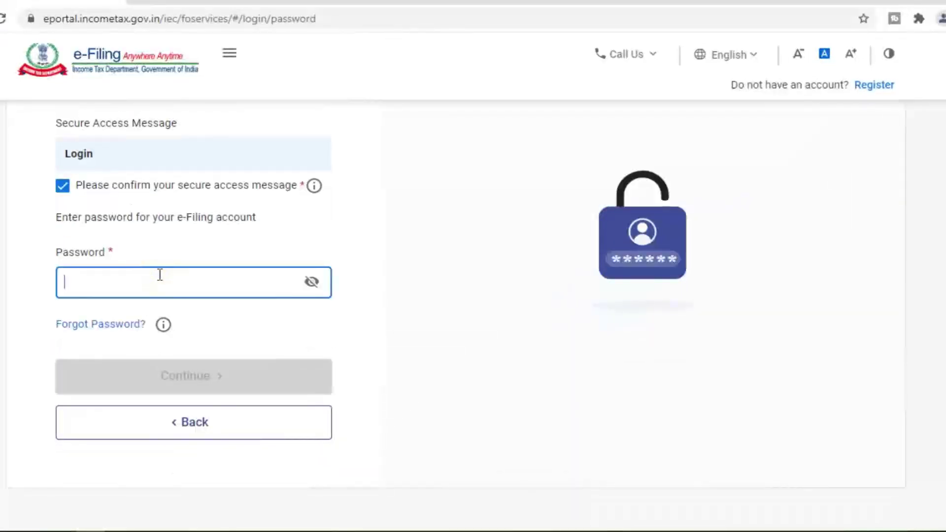
{"action": "scroll", "coordinate": [158, 274], "scroll_direction": "down", "scroll_amount": 2}
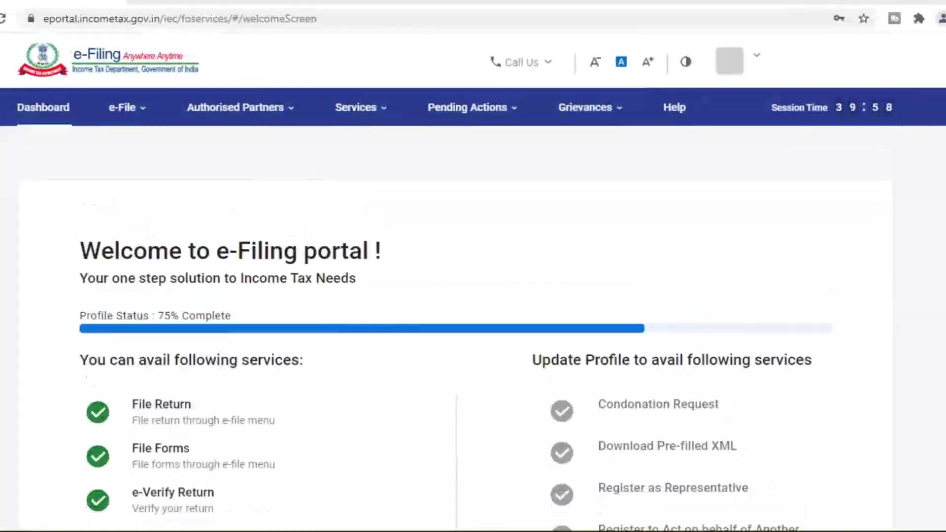
- Review the welcome screen's available services and those requiring a profile update, and check the account options
{"action": "scroll", "coordinate": [460, 340], "scroll_direction": "down", "scroll_amount": 1}
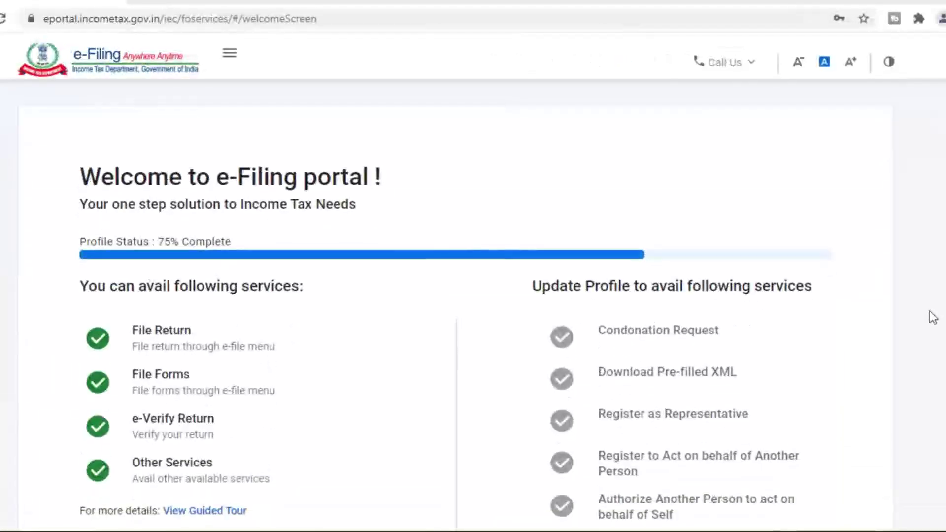
{"action": "scroll", "coordinate": [931, 314], "scroll_direction": "down", "scroll_amount": 2}
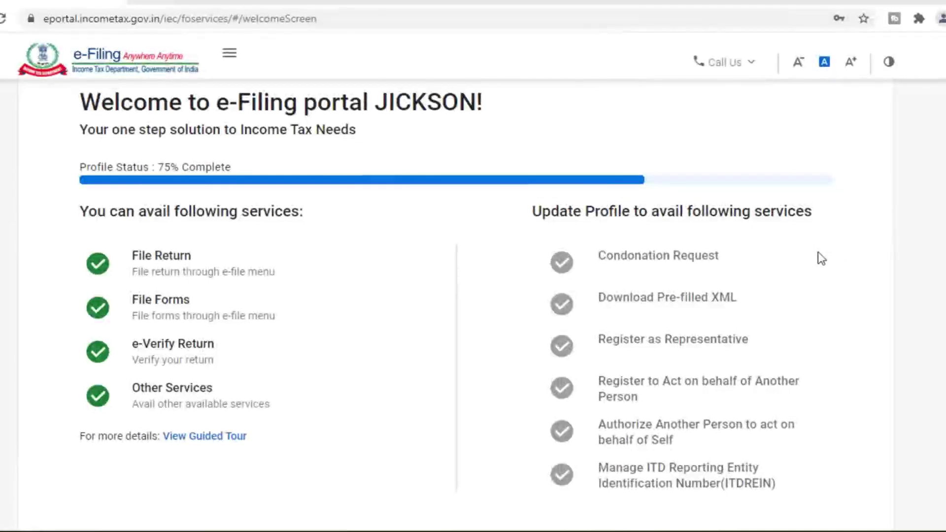
{"action": "scroll", "coordinate": [821, 259], "scroll_direction": "down", "scroll_amount": 2}
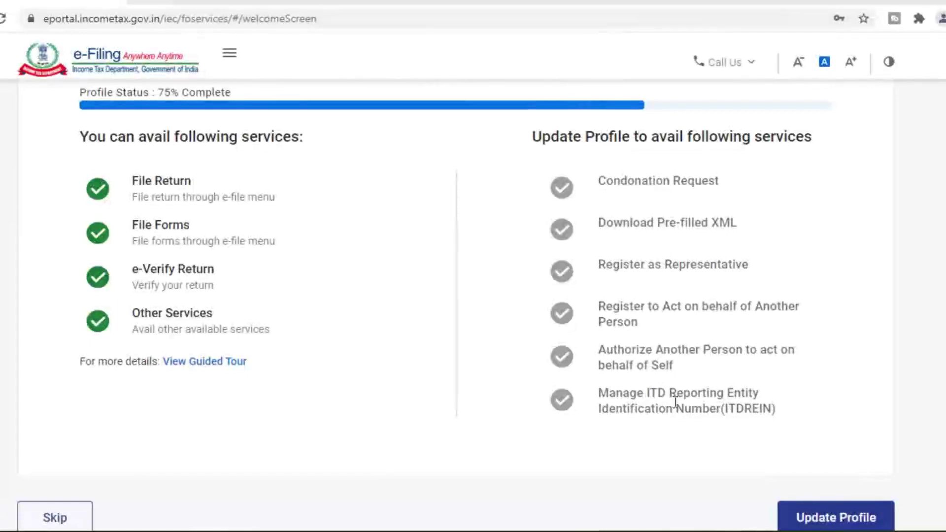
{"action": "scroll", "coordinate": [673, 413], "scroll_direction": "down", "scroll_amount": 1}
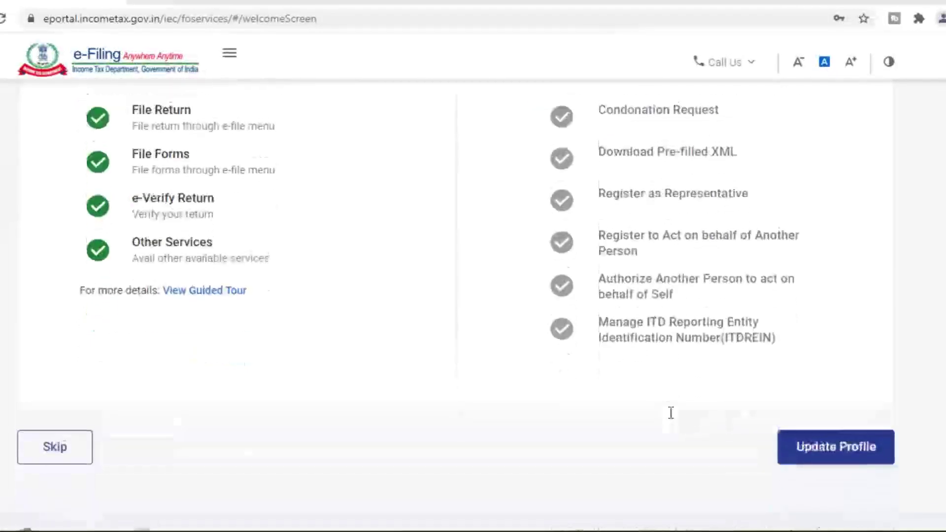
{"action": "scroll", "coordinate": [662, 416], "scroll_direction": "up", "scroll_amount": 3}
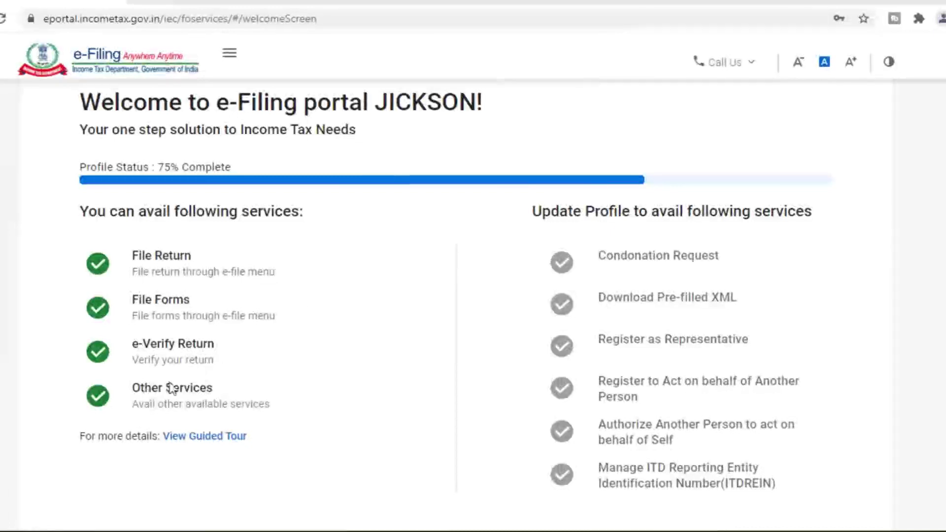
{"action": "scroll", "coordinate": [626, 391], "scroll_direction": "up", "scroll_amount": 3}
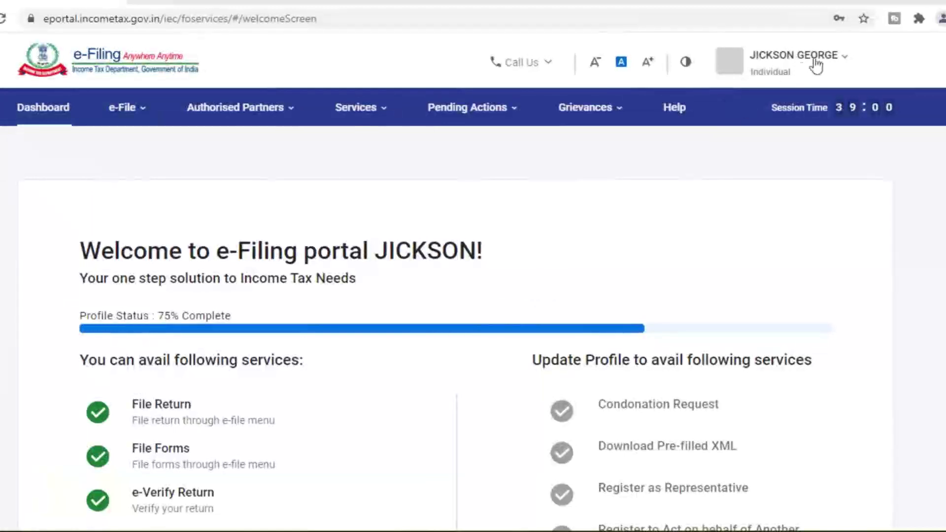
{"action": "left_click", "coordinate": [838, 55]}
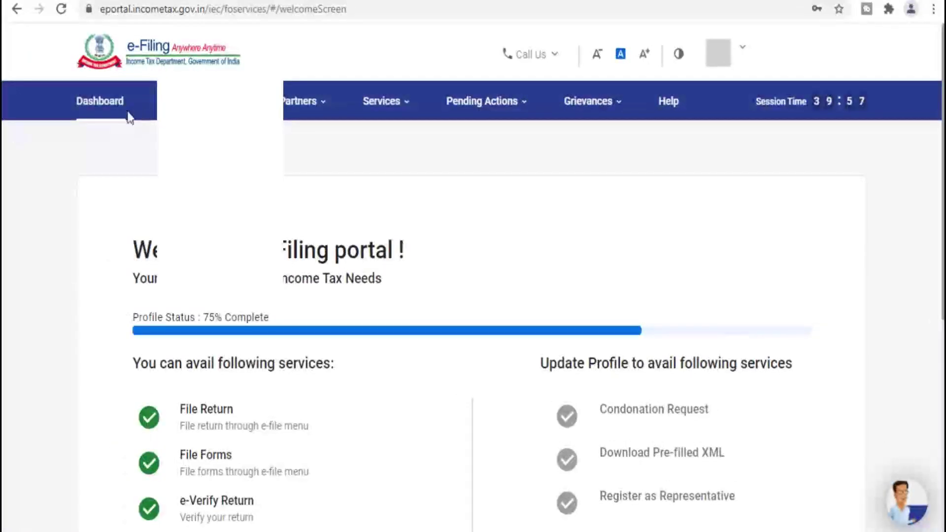
- Open the Dashboard and check the Tax Deposit section, collapsing it again
{"action": "left_click", "coordinate": [101, 102]}
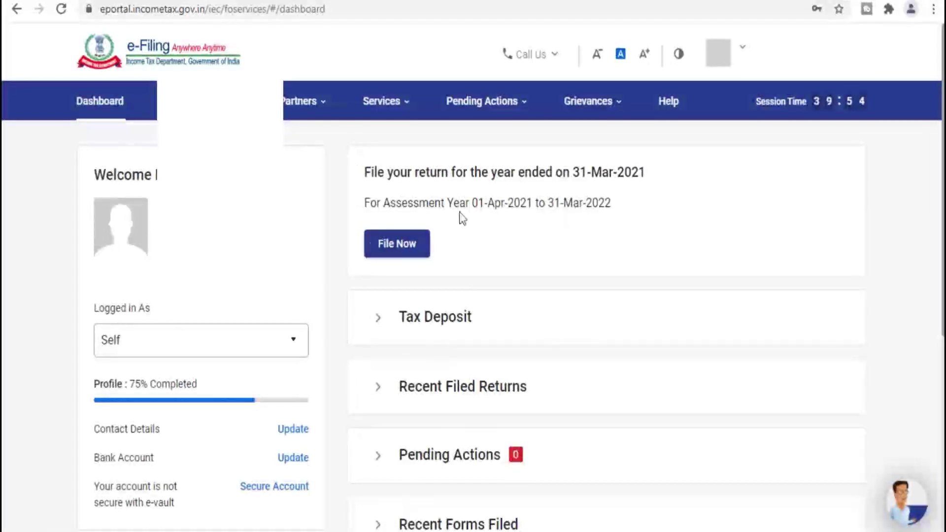
{"action": "scroll", "coordinate": [488, 251], "scroll_direction": "down", "scroll_amount": 1}
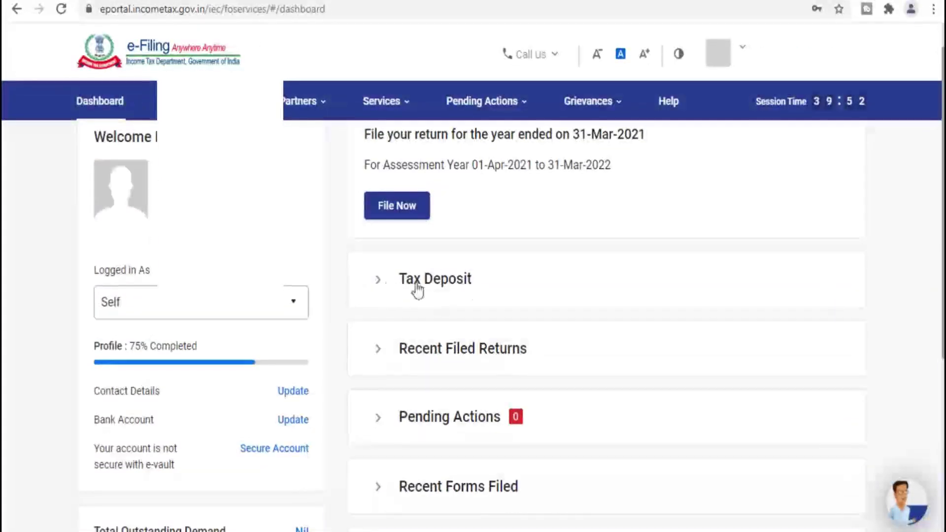
{"action": "left_click", "coordinate": [461, 295]}
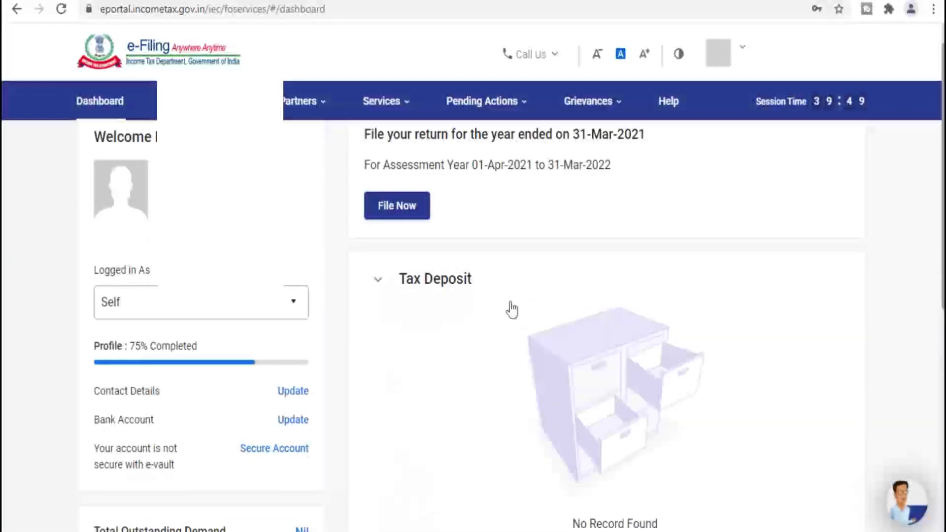
{"action": "left_click", "coordinate": [377, 285]}
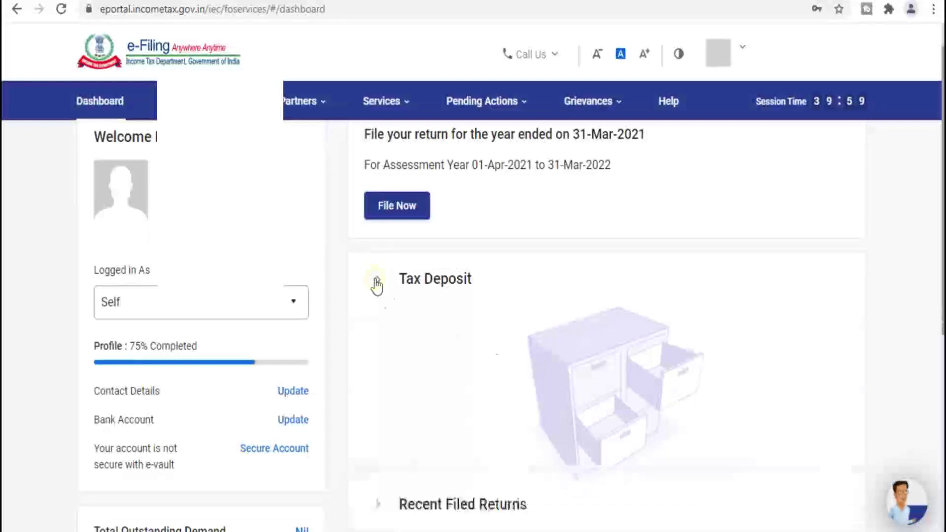
- Examine Recent Filed Returns as both a chart and a table, including the Tax Deposited column, and collapse the section
{"action": "left_click", "coordinate": [379, 350]}
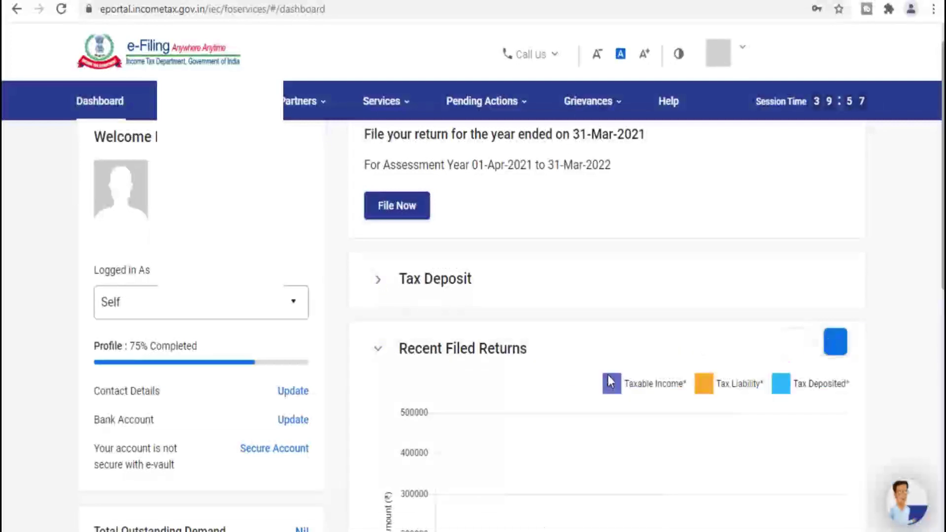
{"action": "scroll", "coordinate": [608, 380], "scroll_direction": "down", "scroll_amount": 3}
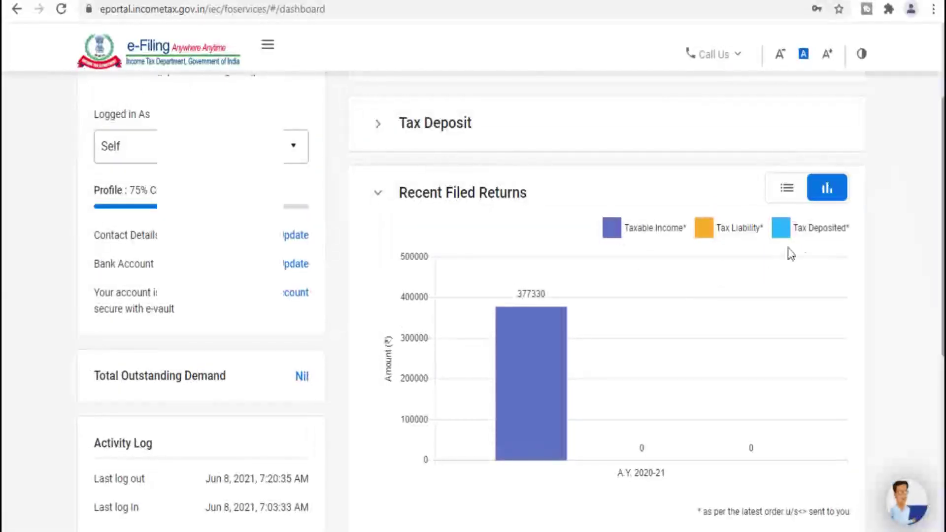
{"action": "scroll", "coordinate": [800, 251], "scroll_direction": "down", "scroll_amount": 2}
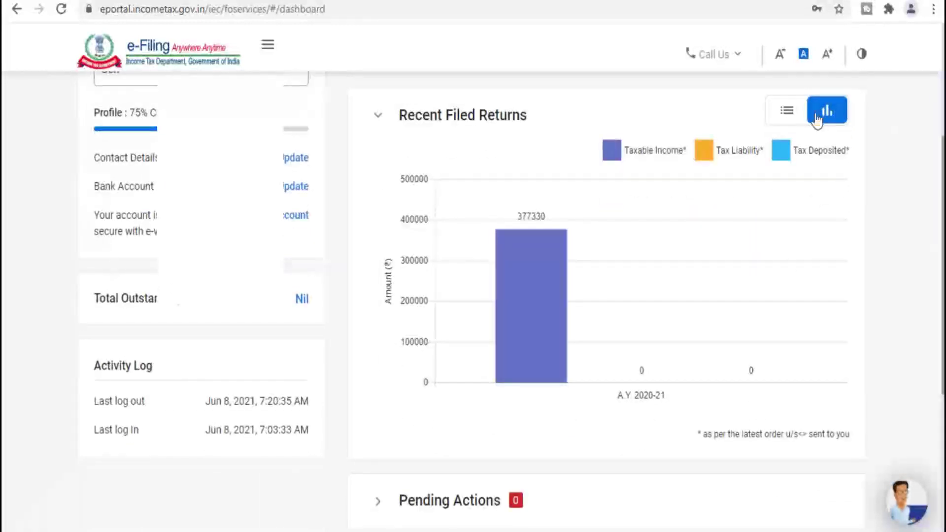
{"action": "left_click", "coordinate": [783, 114]}
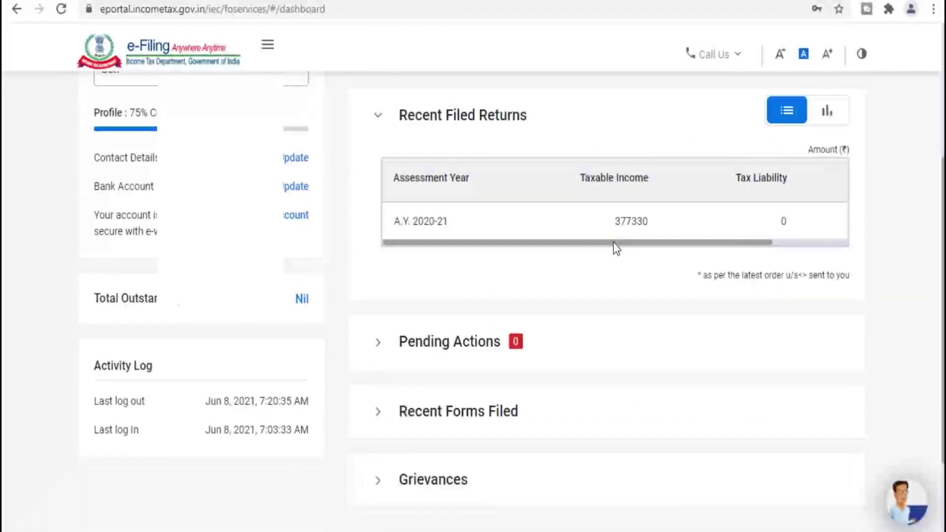
{"action": "mouse_move", "coordinate": [614, 243]}
{"action": "left_mouse_down"}
{"action": "mouse_move", "coordinate": [771, 245]}
{"action": "mouse_move", "coordinate": [607, 248]}
{"action": "left_mouse_up"}
{"action": "left_click", "coordinate": [825, 120]}
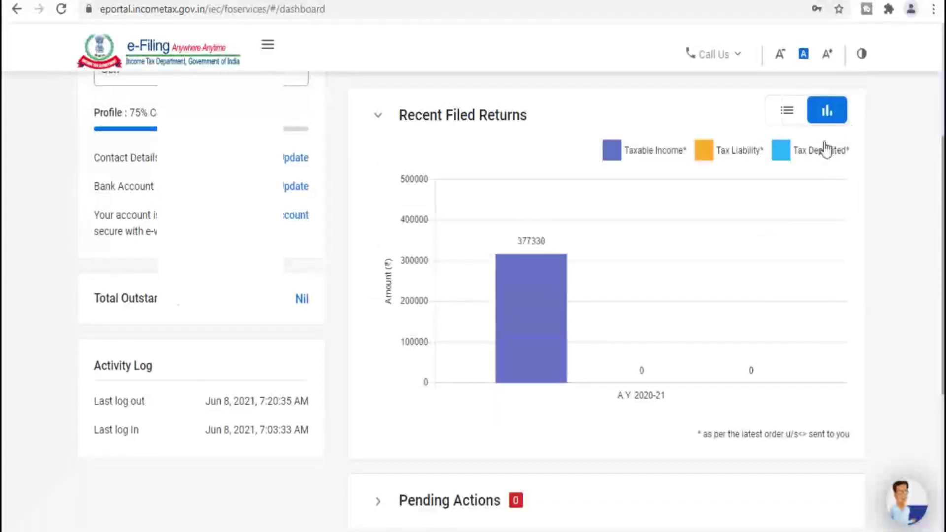
{"action": "left_click", "coordinate": [788, 114]}
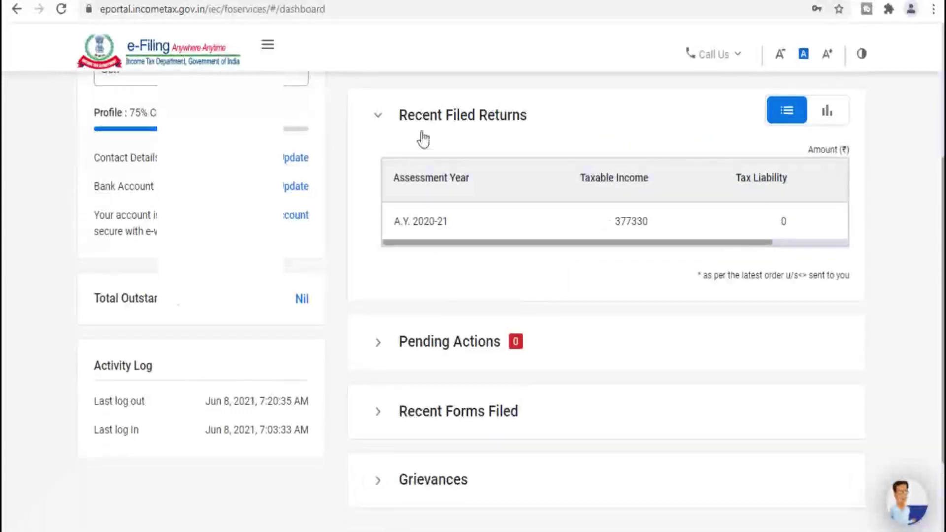
{"action": "left_click_drag", "start_coordinate": [433, 243], "coordinate": [610, 244]}
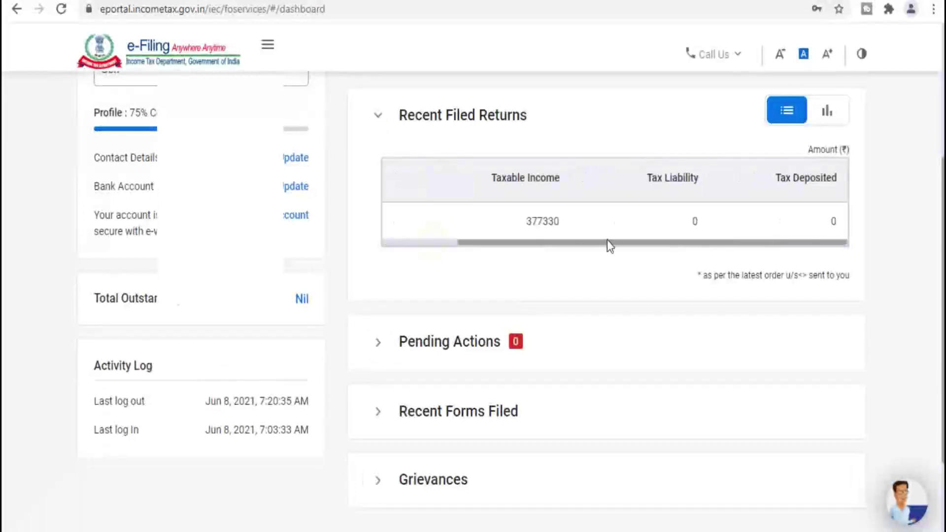
{"action": "left_click", "coordinate": [377, 118]}
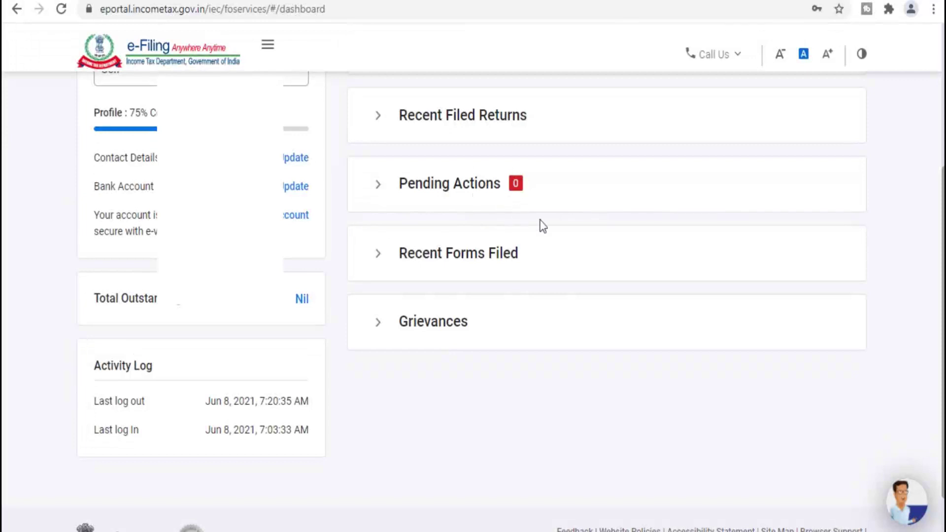
- Check the Pending Actions, Recent Forms Filed and Grievances sections of the dashboard, collapsing each one again
{"action": "left_click", "coordinate": [377, 186]}
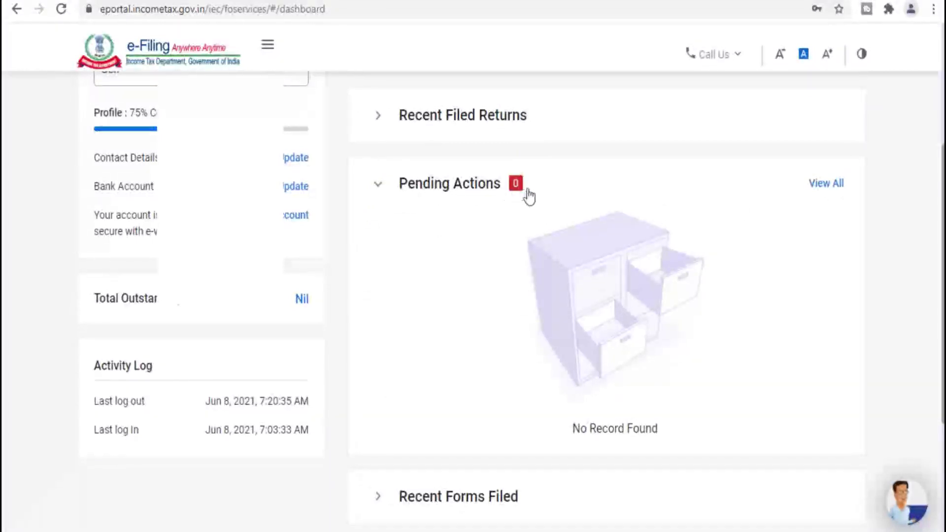
{"action": "left_click", "coordinate": [379, 185]}
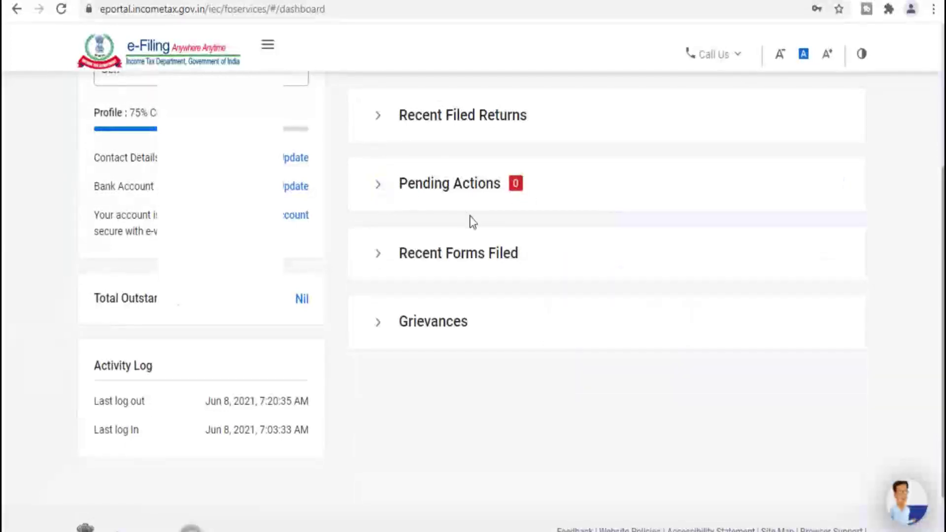
{"action": "left_click", "coordinate": [380, 262]}
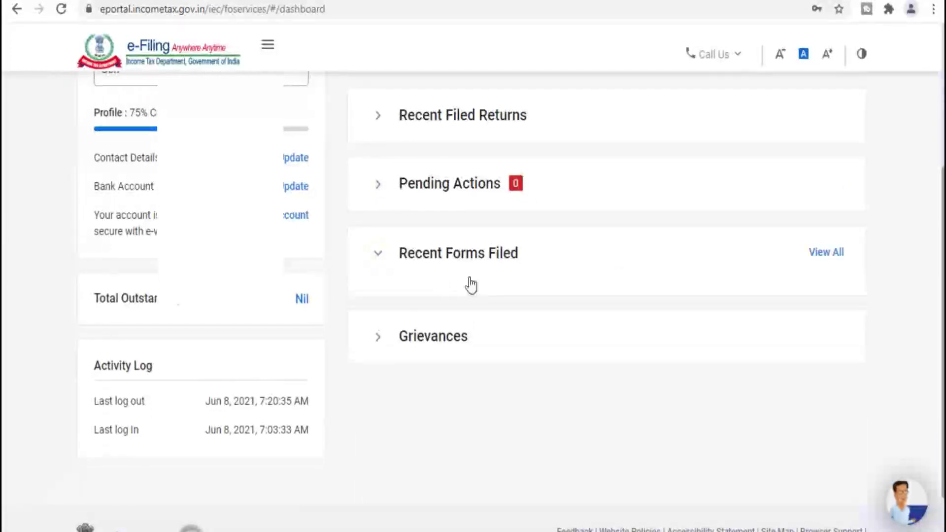
{"action": "left_click", "coordinate": [381, 260]}
{"action": "left_click", "coordinate": [381, 329]}
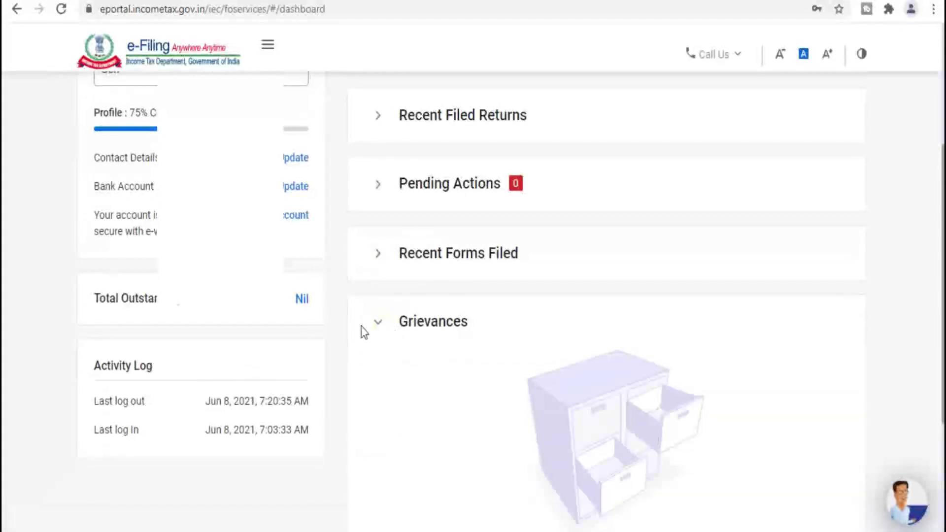
{"action": "left_click", "coordinate": [380, 326]}
{"action": "scroll", "coordinate": [538, 348], "scroll_direction": "up", "scroll_amount": 5}
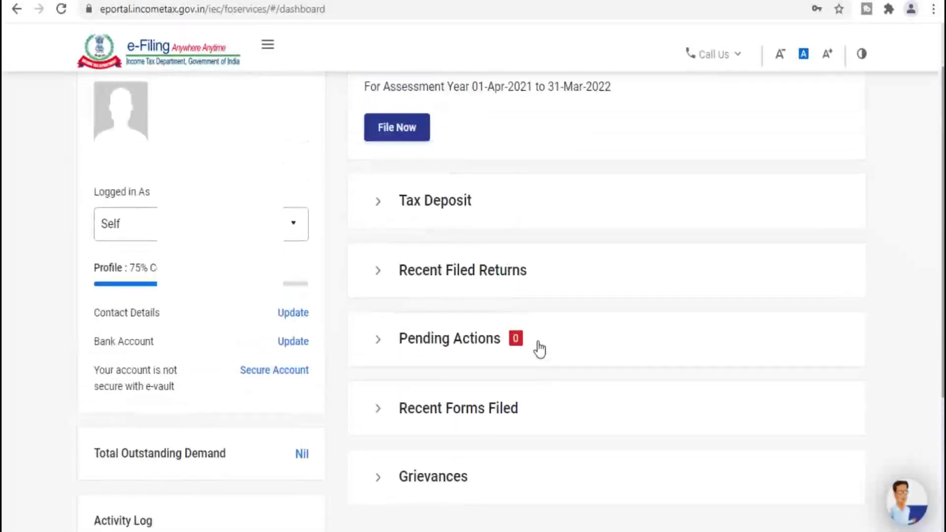
- Check the Logged in As choices in the dashboard's profile card and leave Self selected
{"action": "scroll", "coordinate": [538, 349], "scroll_direction": "down", "scroll_amount": 2}
{"action": "scroll", "coordinate": [536, 350], "scroll_direction": "up", "scroll_amount": 3}
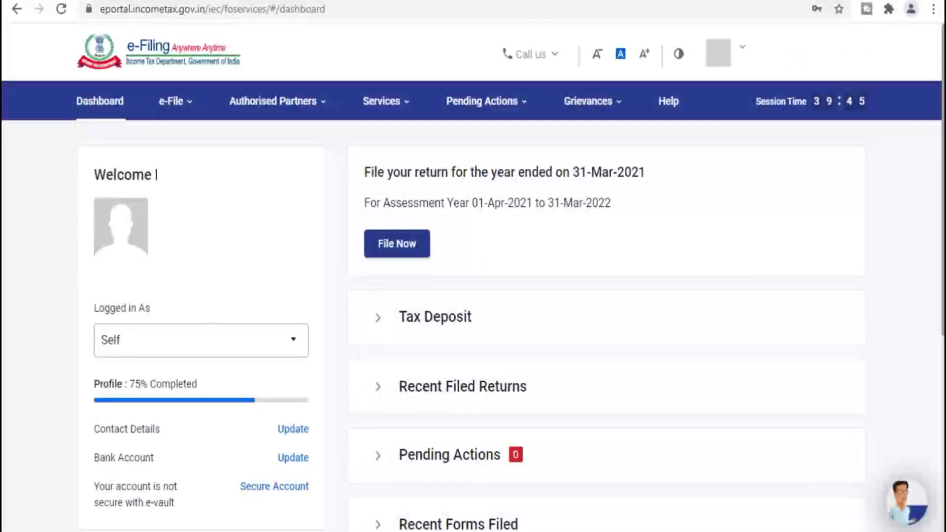
{"action": "left_click", "coordinate": [187, 348]}
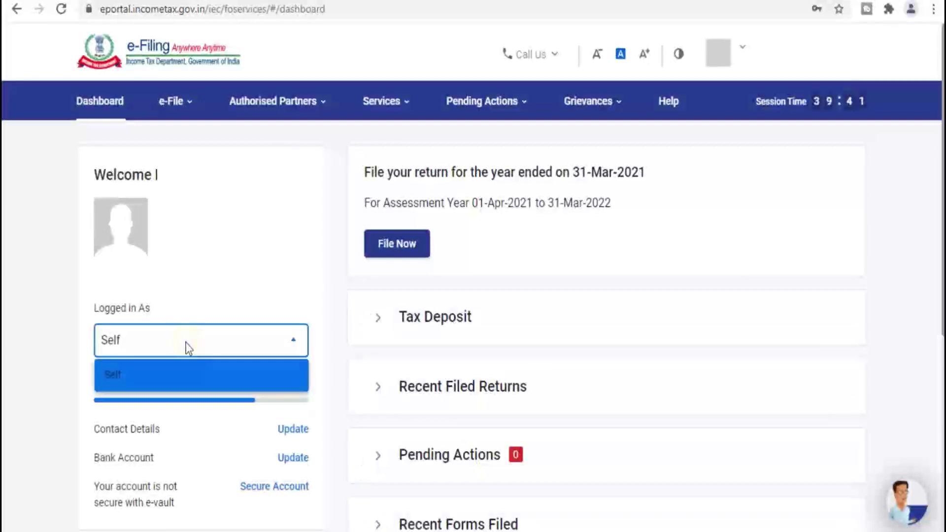
{"action": "left_click", "coordinate": [54, 327]}
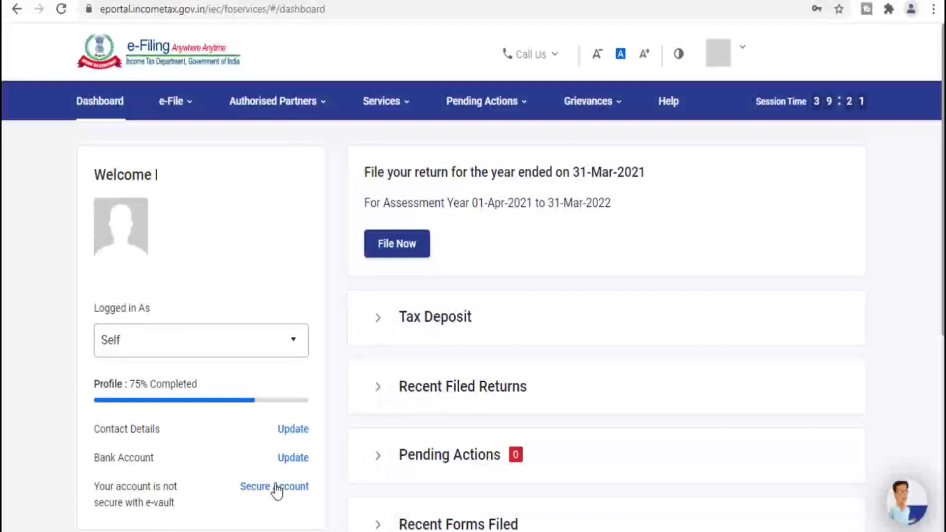
- Open the Total Outstanding Demand details and check the Search By options for outstanding amounts
{"action": "scroll", "coordinate": [276, 489], "scroll_direction": "down", "scroll_amount": 5}
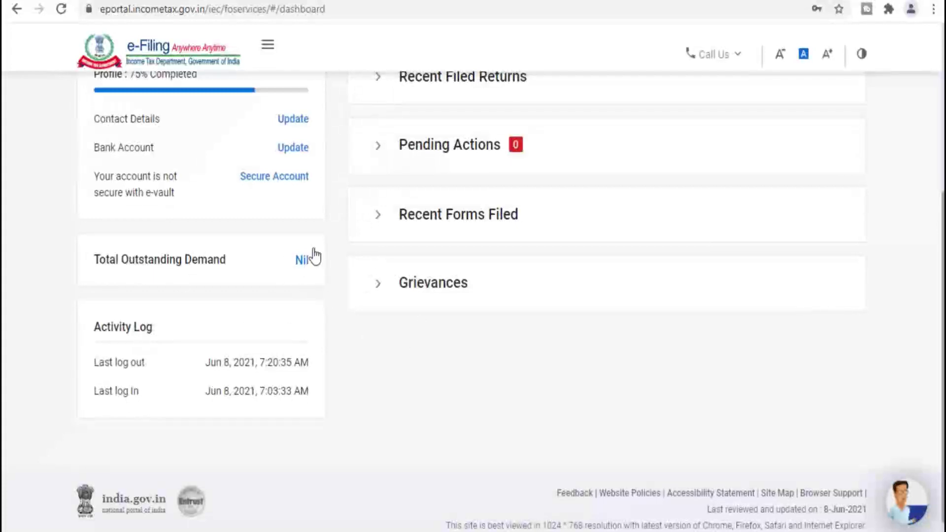
{"action": "left_click", "coordinate": [301, 261]}
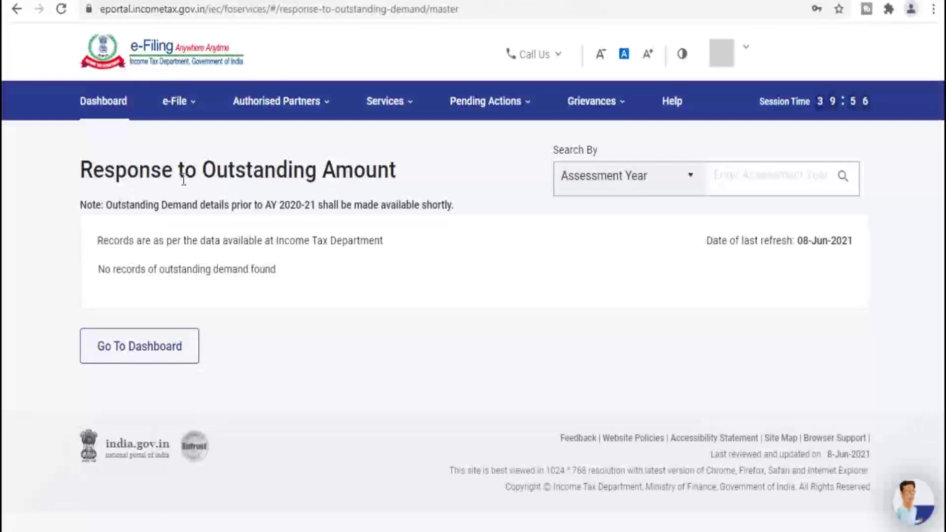
{"action": "left_click", "coordinate": [690, 179]}
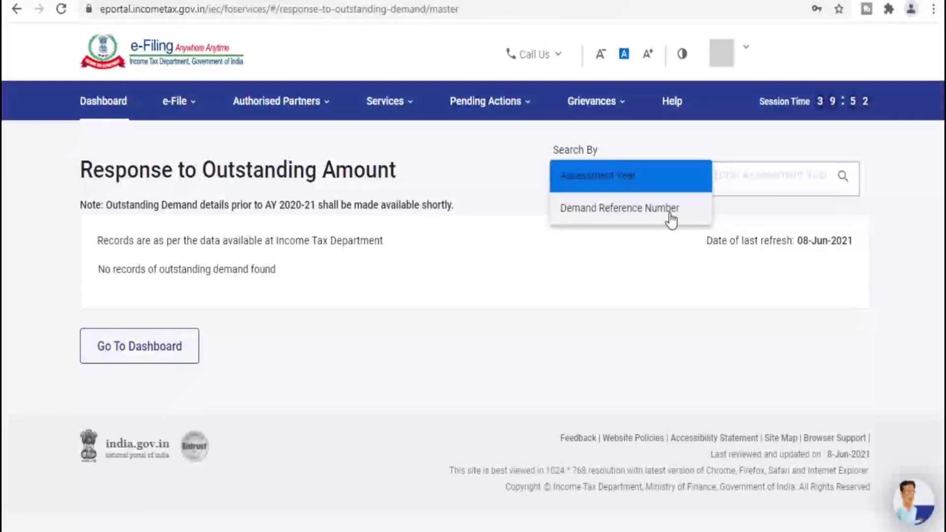
{"action": "left_click", "coordinate": [752, 176]}
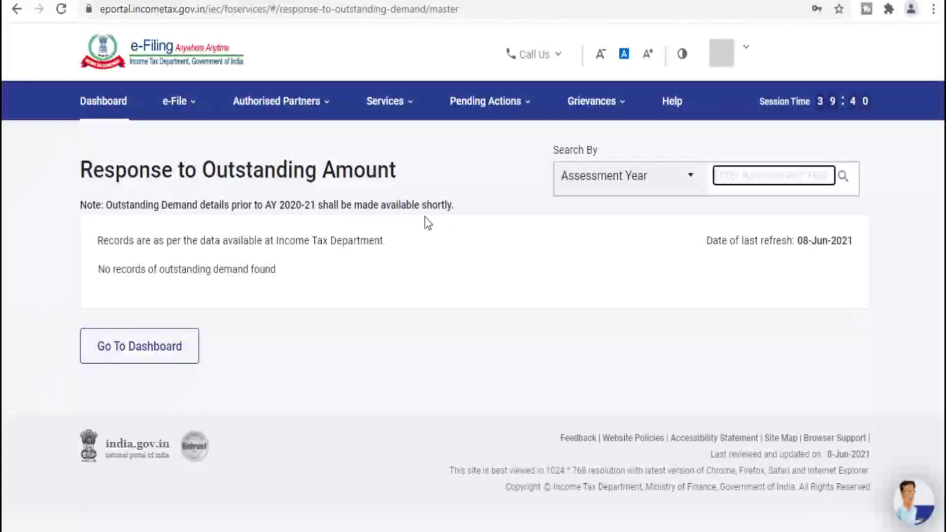
{"action": "left_click", "coordinate": [510, 197]}
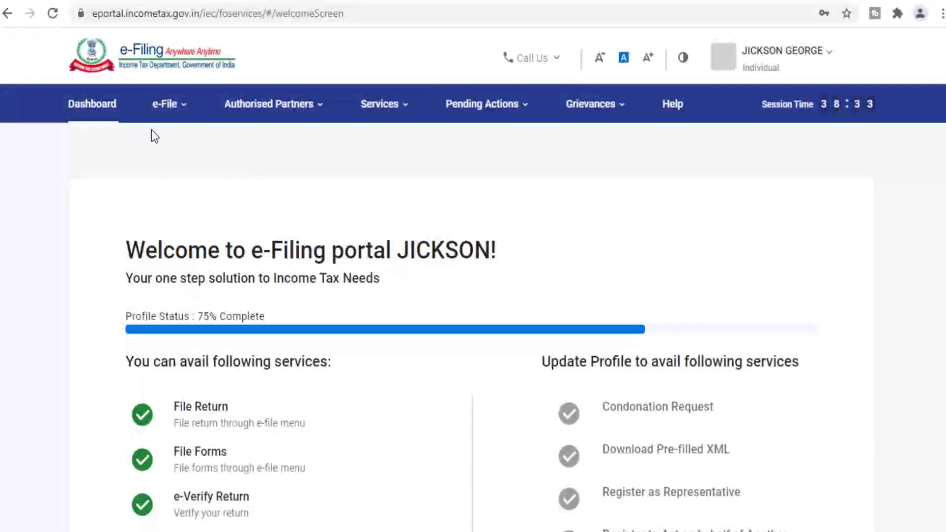
- Open the File Income Tax Return form and set the assessment year to 2020-21
{"action": "left_click", "coordinate": [181, 107]}
{"action": "mouse_move", "coordinate": [176, 144]}
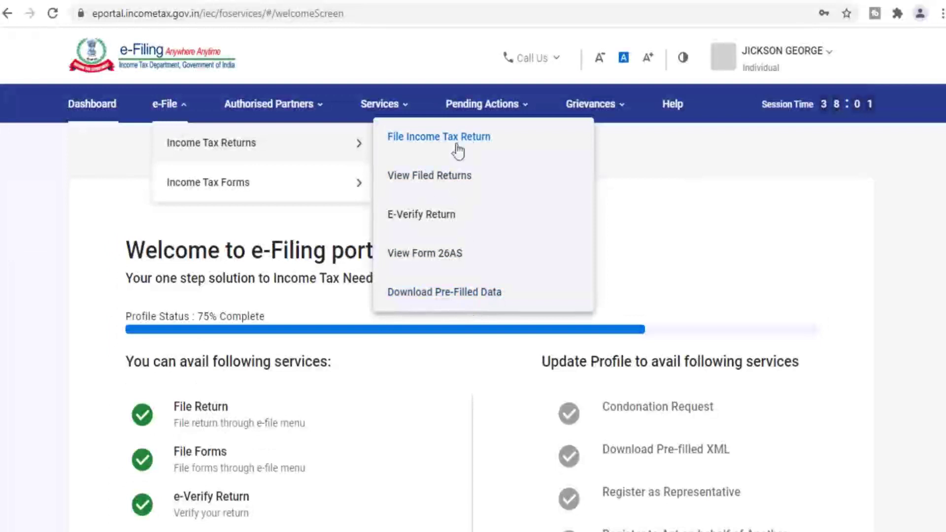
{"action": "left_click", "coordinate": [432, 142]}
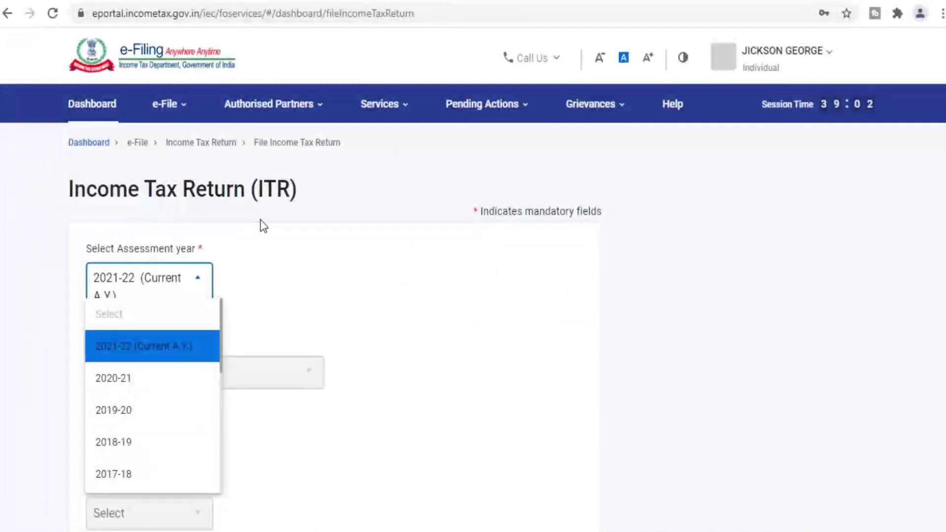
{"action": "left_click", "coordinate": [158, 354]}
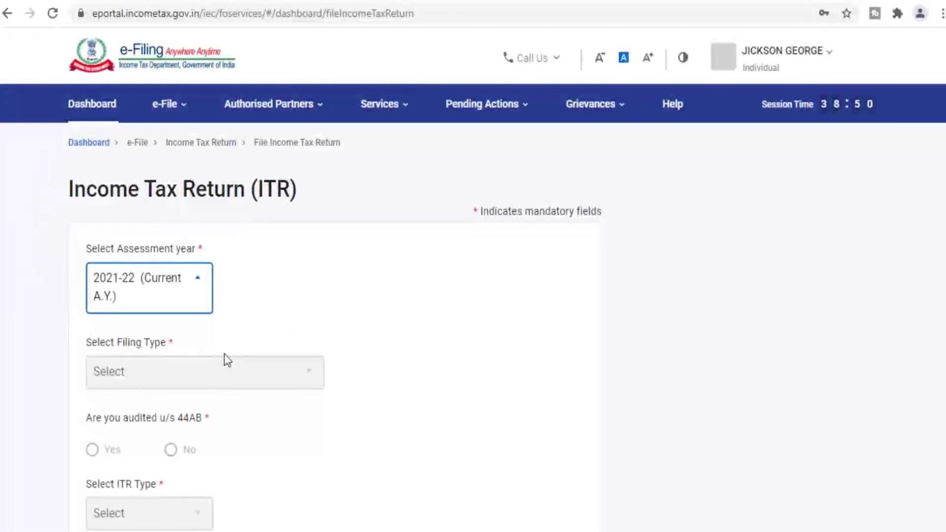
{"action": "left_click", "coordinate": [192, 279]}
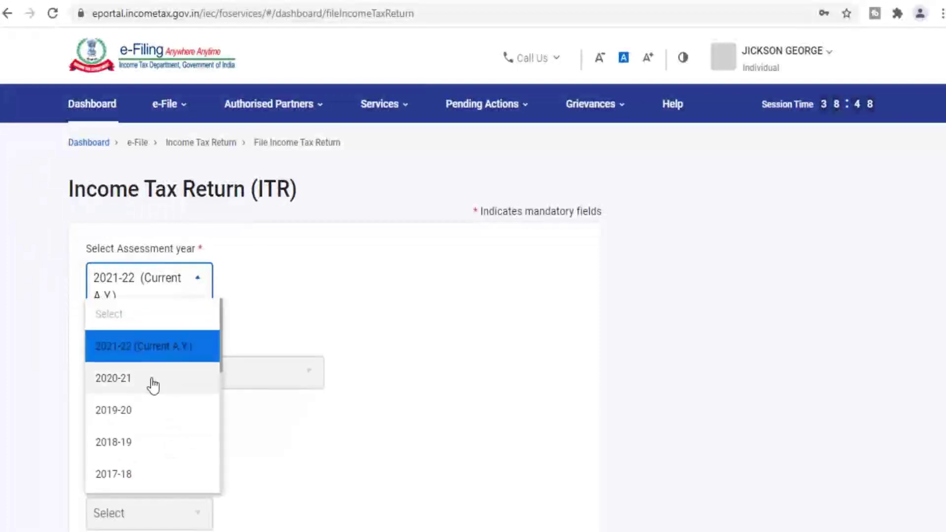
{"action": "left_click", "coordinate": [152, 385]}
- Check the filing type options and the remaining audit and ITR type fields without choosing any
{"action": "left_click", "coordinate": [177, 359]}
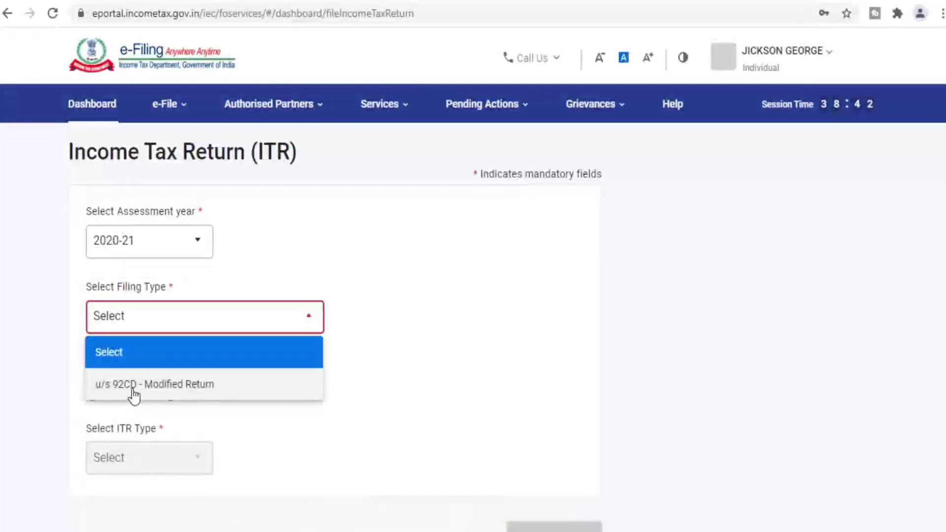
{"action": "left_click", "coordinate": [404, 373]}
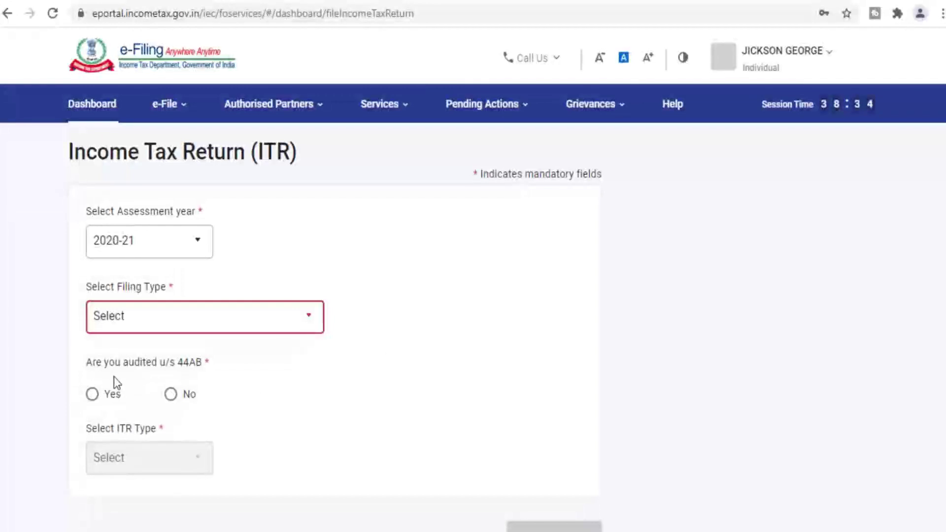
{"action": "scroll", "coordinate": [167, 436], "scroll_direction": "down", "scroll_amount": 1}
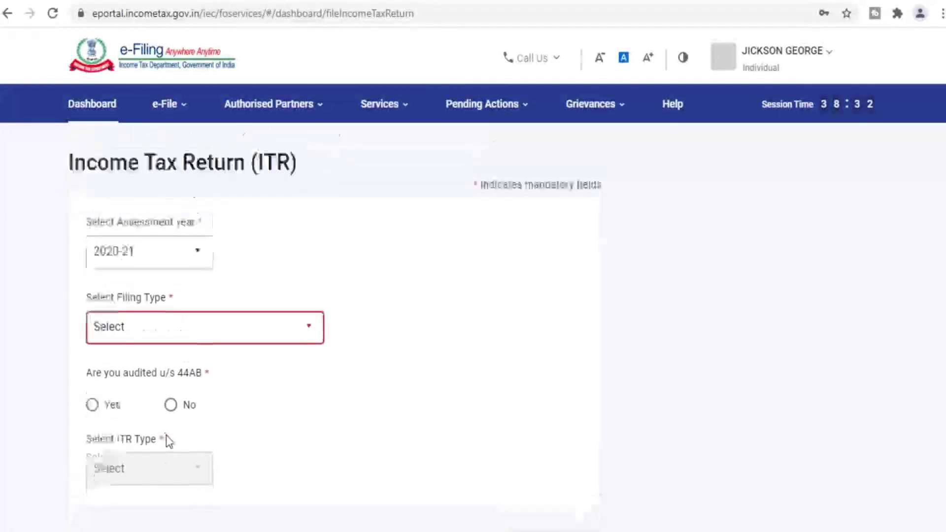
{"action": "scroll", "coordinate": [403, 382], "scroll_direction": "up", "scroll_amount": 1}
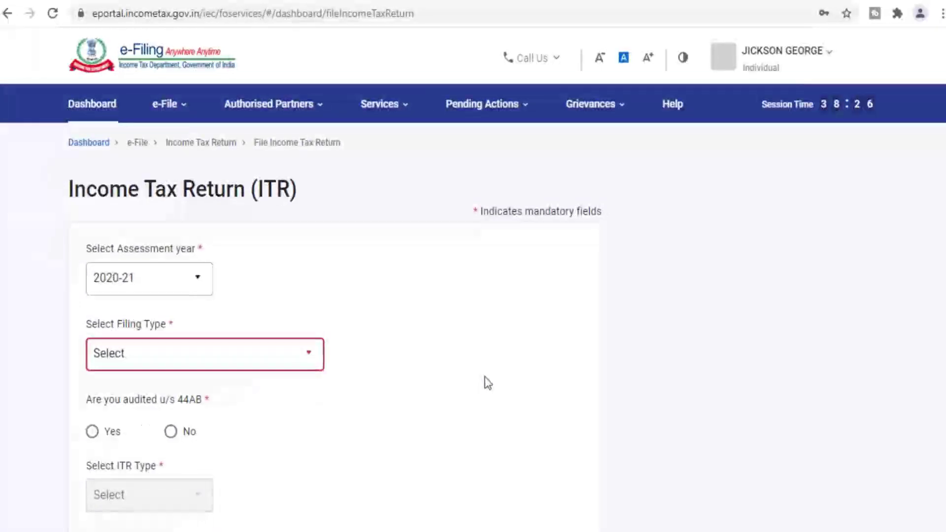
- Open View Filed Returns and examine the A.Y. 2020-21 filing with its status timeline and download options
{"action": "left_click", "coordinate": [174, 110]}
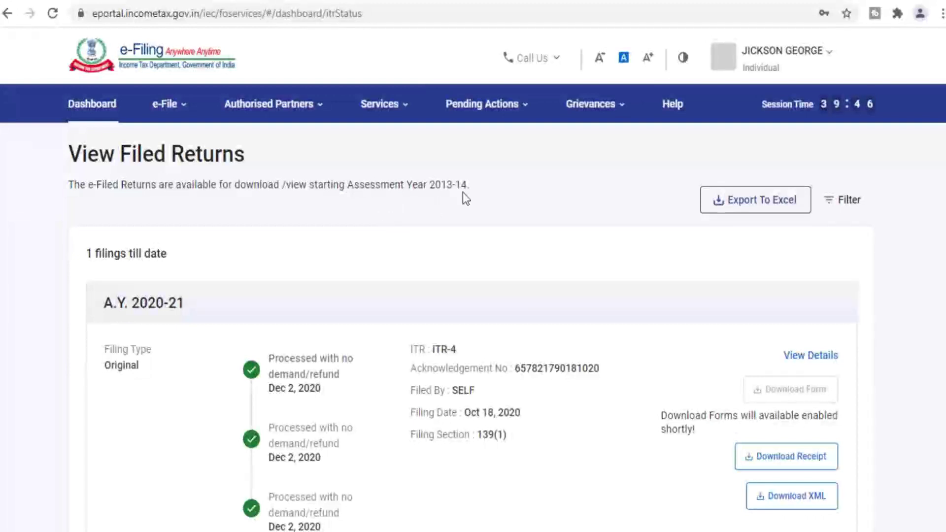
{"action": "scroll", "coordinate": [464, 202], "scroll_direction": "down", "scroll_amount": 2}
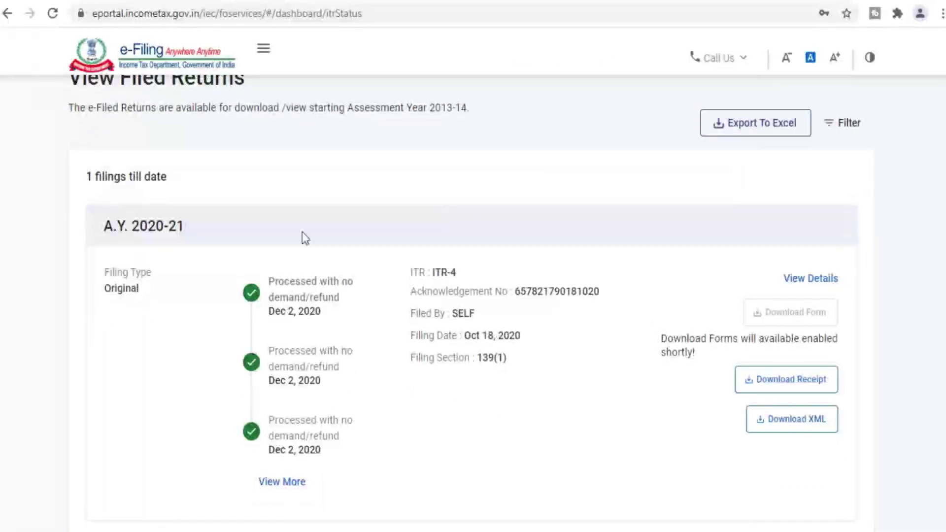
{"action": "scroll", "coordinate": [187, 259], "scroll_direction": "down", "scroll_amount": 2}
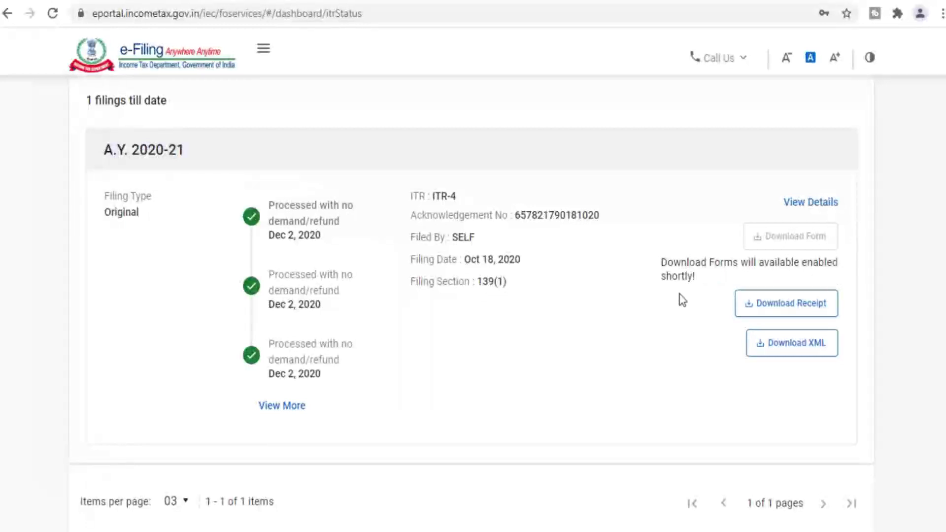
- View the full details and processing life cycle of the A.Y. 2020-21 return, and go back to the filed returns
{"action": "left_click", "coordinate": [811, 204]}
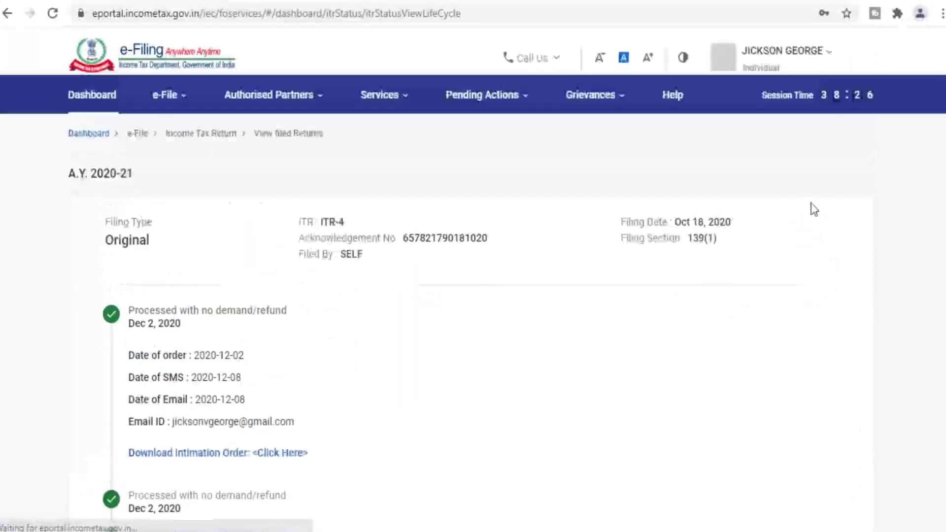
{"action": "scroll", "coordinate": [462, 376], "scroll_direction": "down", "scroll_amount": 8}
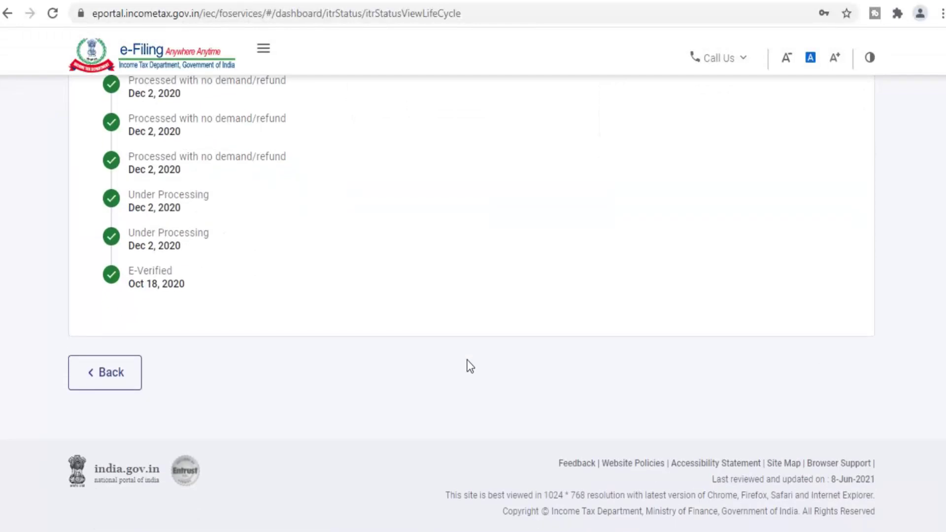
{"action": "scroll", "coordinate": [470, 366], "scroll_direction": "up", "scroll_amount": 8}
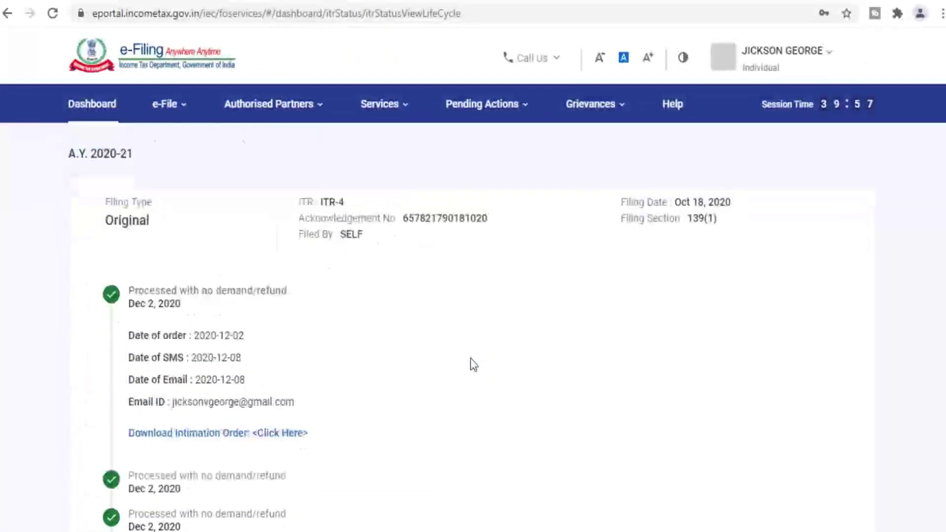
{"action": "scroll", "coordinate": [471, 359], "scroll_direction": "down", "scroll_amount": 8}
{"action": "left_click", "coordinate": [107, 414]}
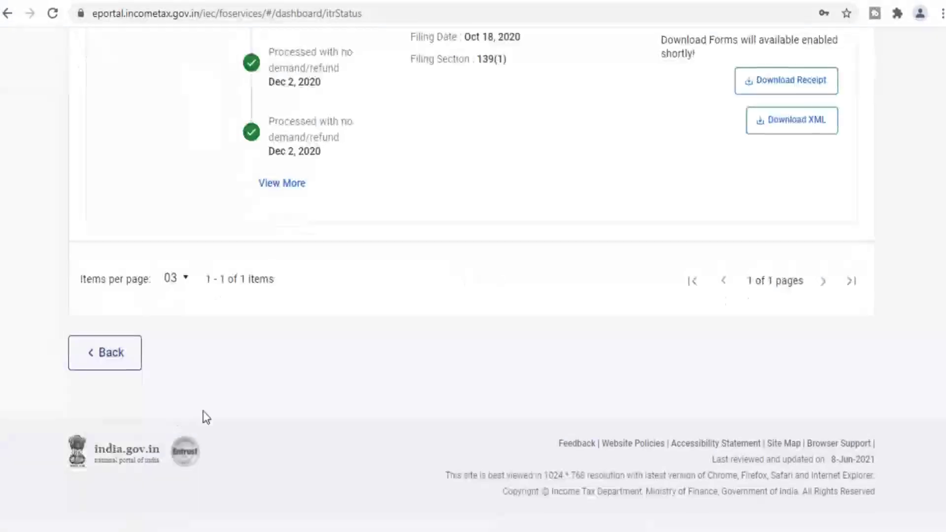
- Look over the filed returns list and check its items-per-page options without changing the setting
{"action": "scroll", "coordinate": [325, 381], "scroll_direction": "up", "scroll_amount": 1}
{"action": "scroll", "coordinate": [207, 369], "scroll_direction": "up", "scroll_amount": 2}
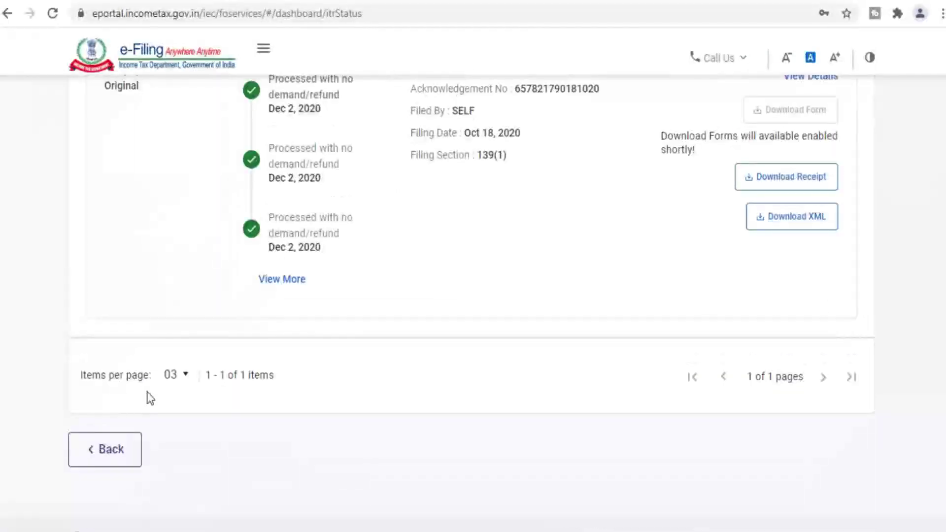
{"action": "scroll", "coordinate": [148, 396], "scroll_direction": "up", "scroll_amount": 4}
{"action": "scroll", "coordinate": [146, 395], "scroll_direction": "down", "scroll_amount": 5}
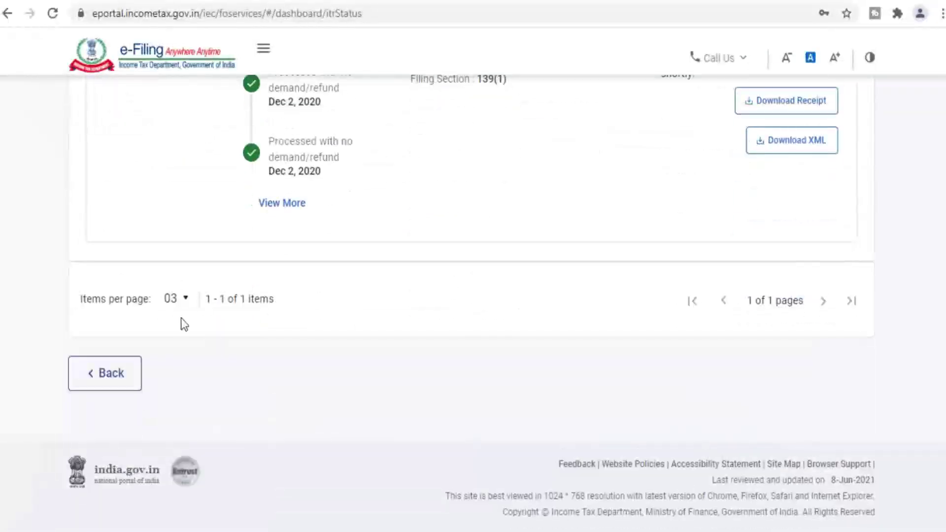
{"action": "left_click", "coordinate": [186, 301]}
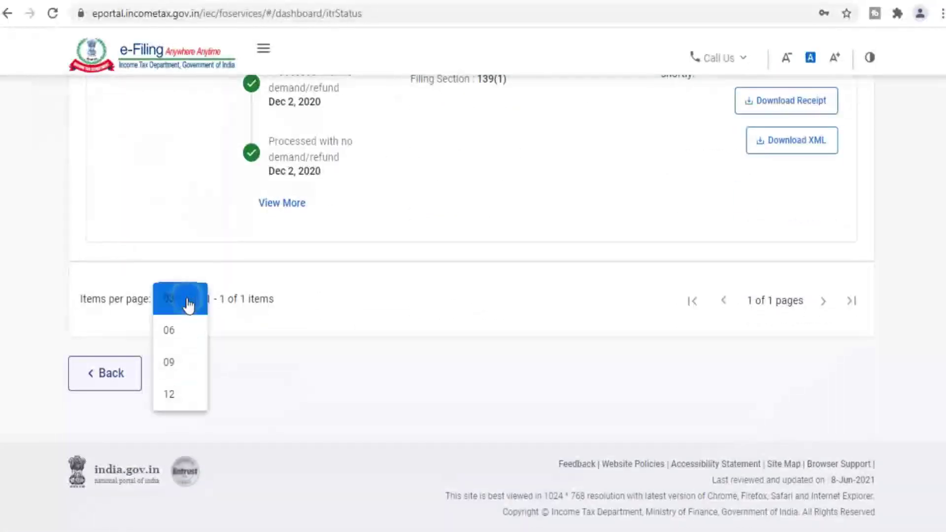
{"action": "left_click", "coordinate": [309, 377]}
{"action": "scroll", "coordinate": [428, 393], "scroll_direction": "up", "scroll_amount": 8}
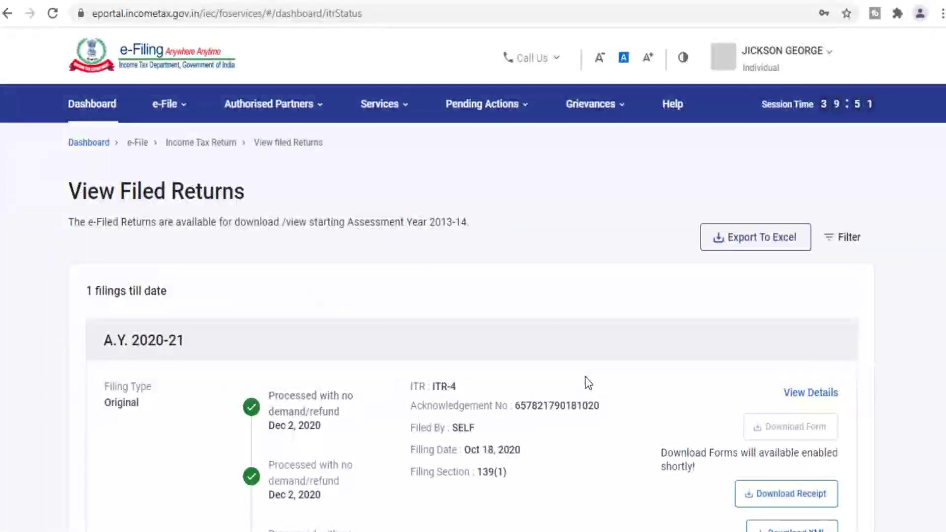
- Open the E-Verify Return page and look over its verification stages and return search
{"action": "left_click", "coordinate": [182, 121]}
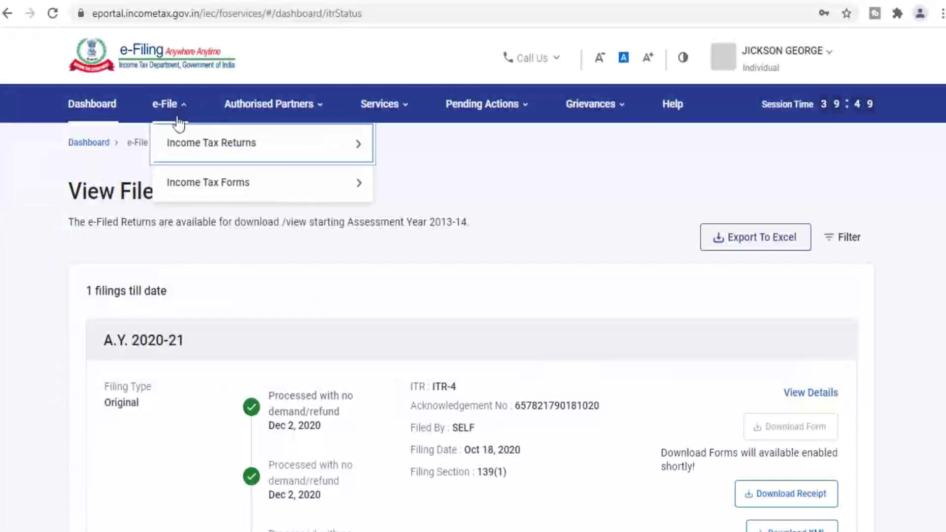
{"action": "mouse_move", "coordinate": [323, 157]}
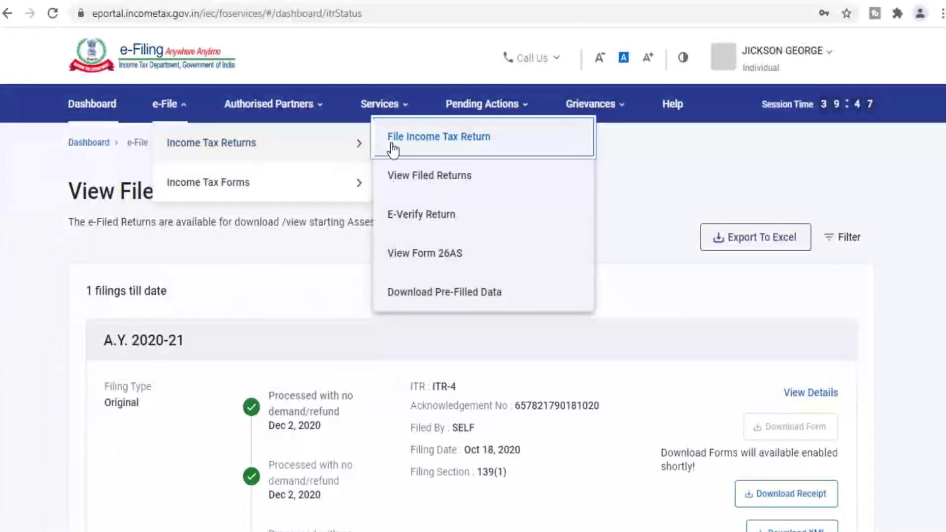
{"action": "left_click", "coordinate": [394, 212]}
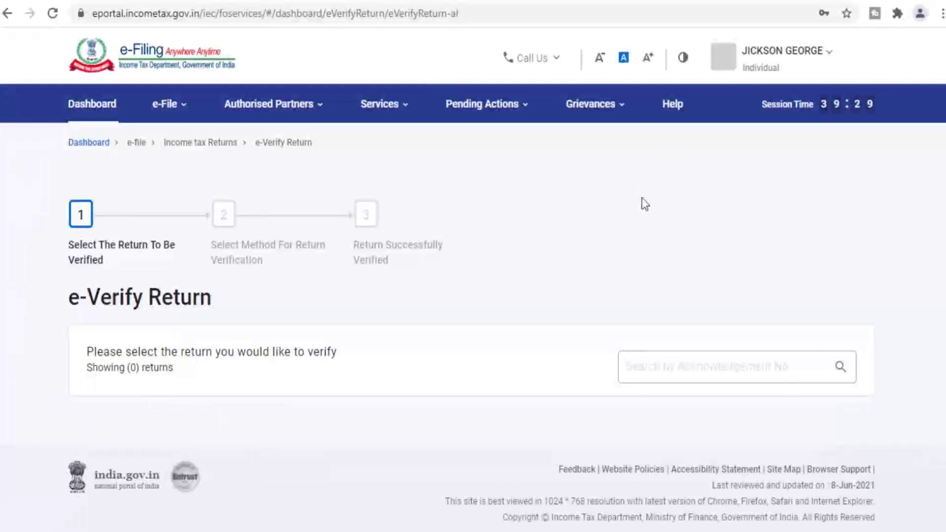
{"action": "scroll", "coordinate": [229, 122], "scroll_direction": "down", "scroll_amount": 1}
- Open Form 26AS, accept the redirect to the TRACES website, and agree to the usage of Form 16 / 16A to proceed
{"action": "left_click", "coordinate": [176, 105]}
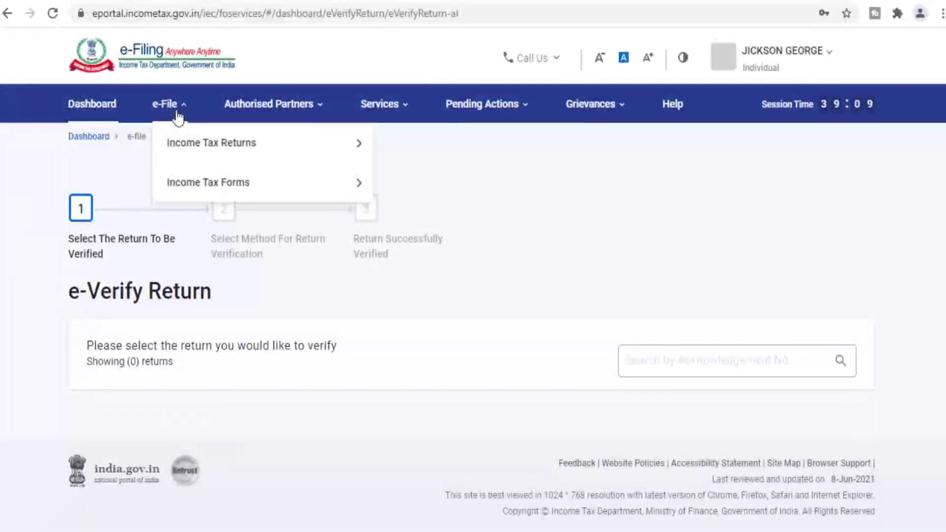
{"action": "mouse_move", "coordinate": [325, 153]}
{"action": "left_click", "coordinate": [413, 255]}
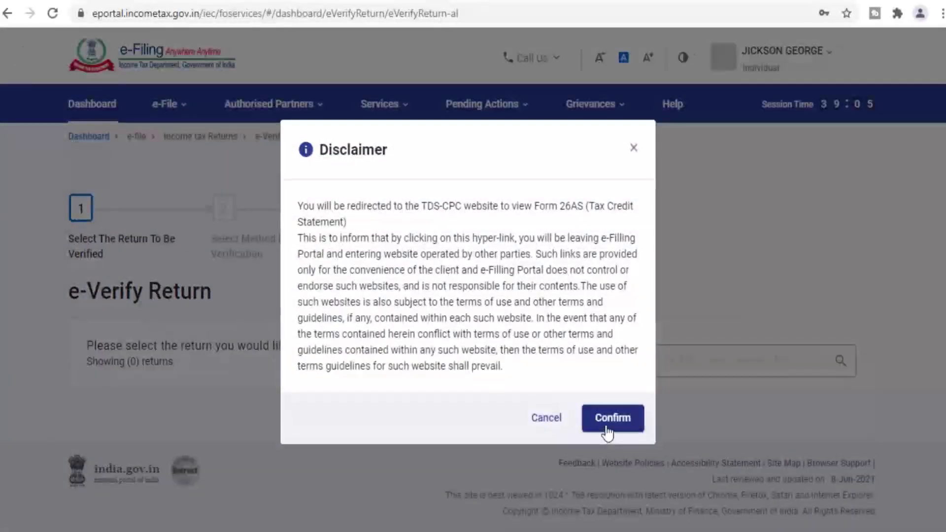
{"action": "left_click", "coordinate": [609, 426]}
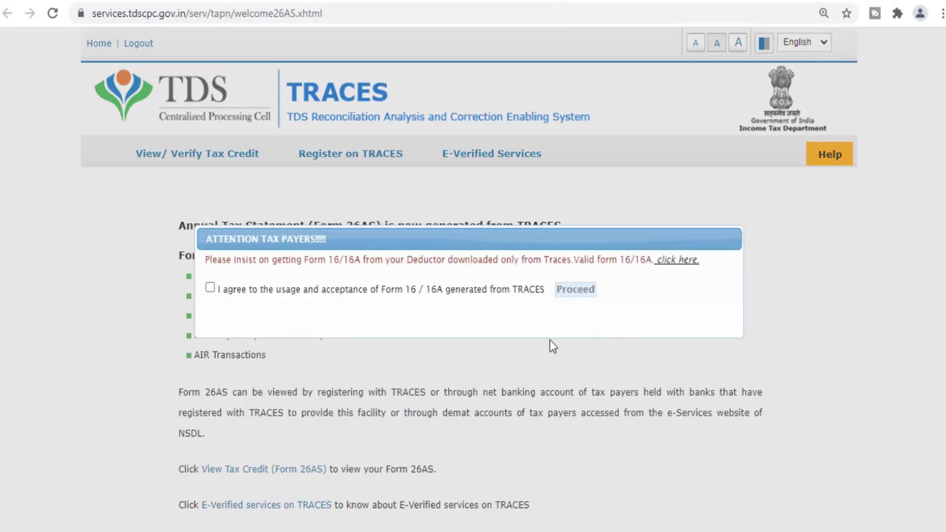
{"action": "left_click", "coordinate": [210, 289]}
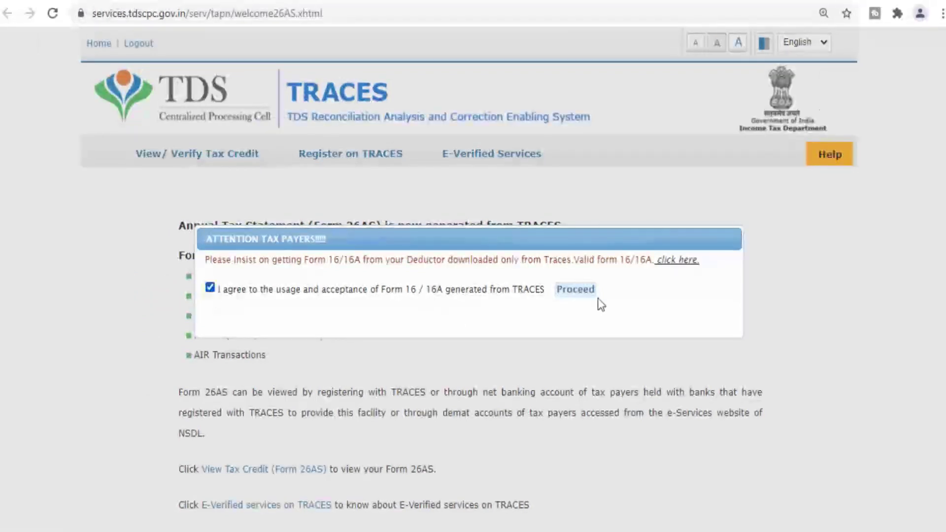
{"action": "left_click", "coordinate": [596, 296]}
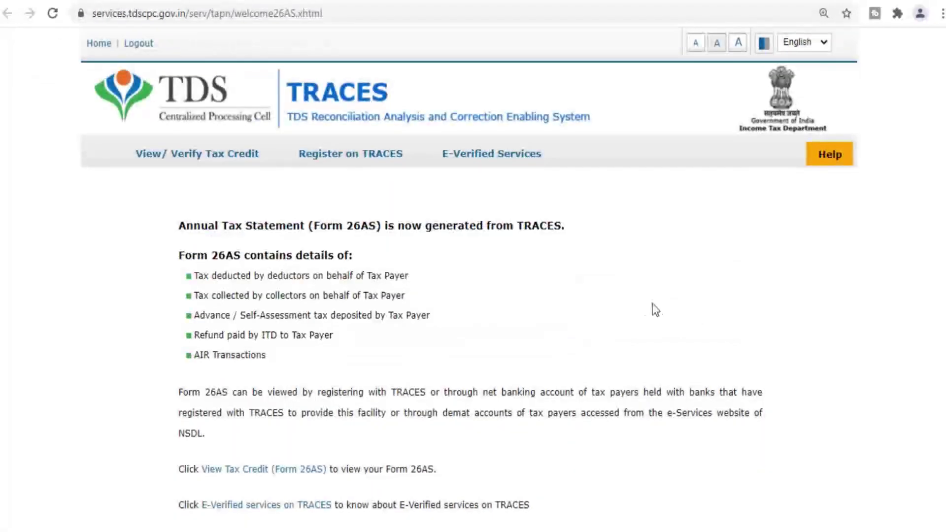
- Open View Tax Credit (Form 26AS) and view the statement for assessment year 2021-22 as HTML
{"action": "scroll", "coordinate": [336, 411], "scroll_direction": "down", "scroll_amount": 1}
{"action": "left_click", "coordinate": [277, 399]}
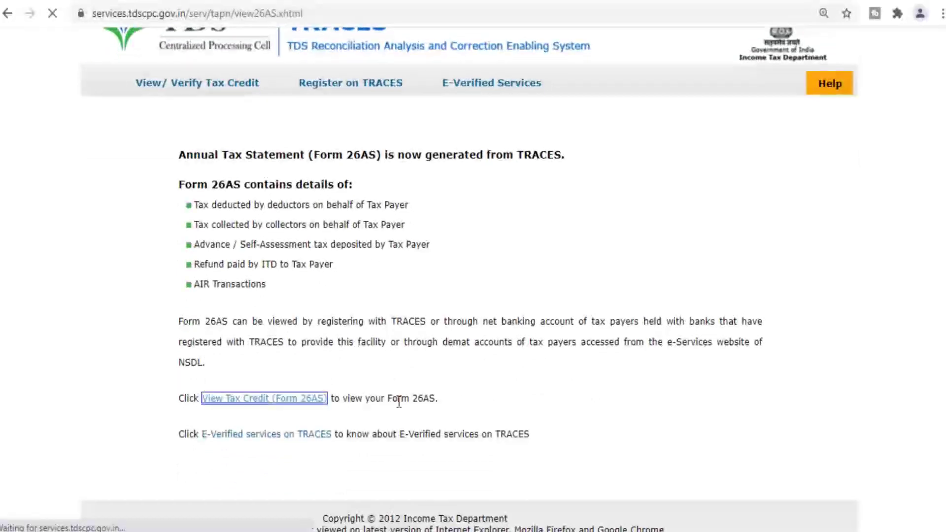
{"action": "scroll", "coordinate": [551, 391], "scroll_direction": "down", "scroll_amount": 2}
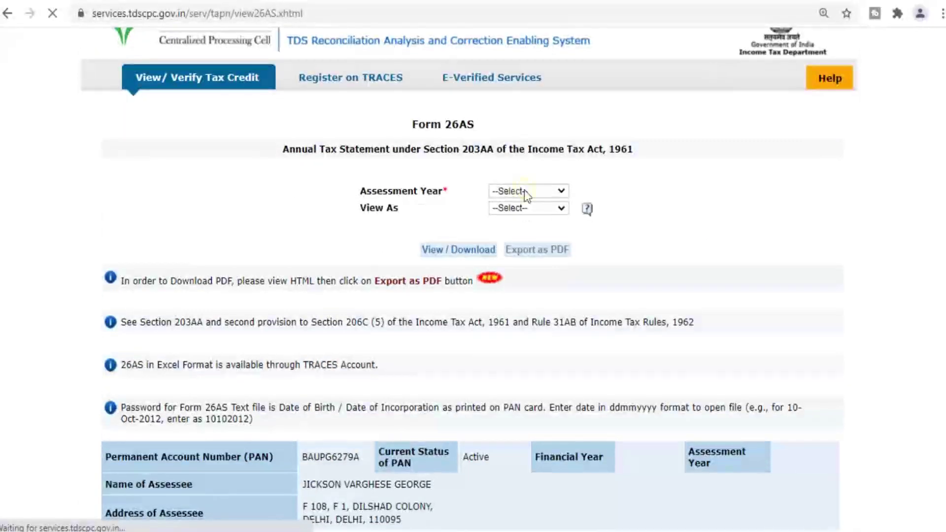
{"action": "left_click", "coordinate": [542, 190]}
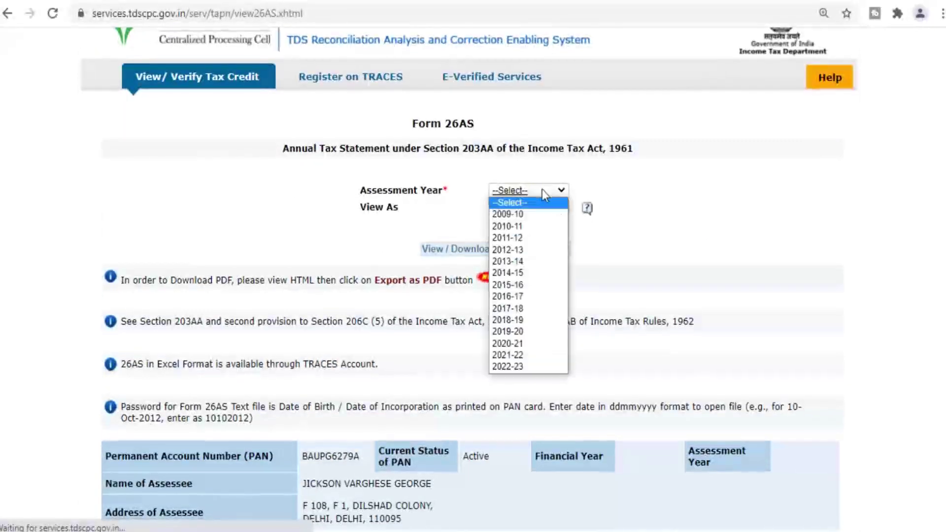
{"action": "left_click", "coordinate": [507, 355]}
{"action": "left_click", "coordinate": [512, 207]}
{"action": "left_click", "coordinate": [505, 232]}
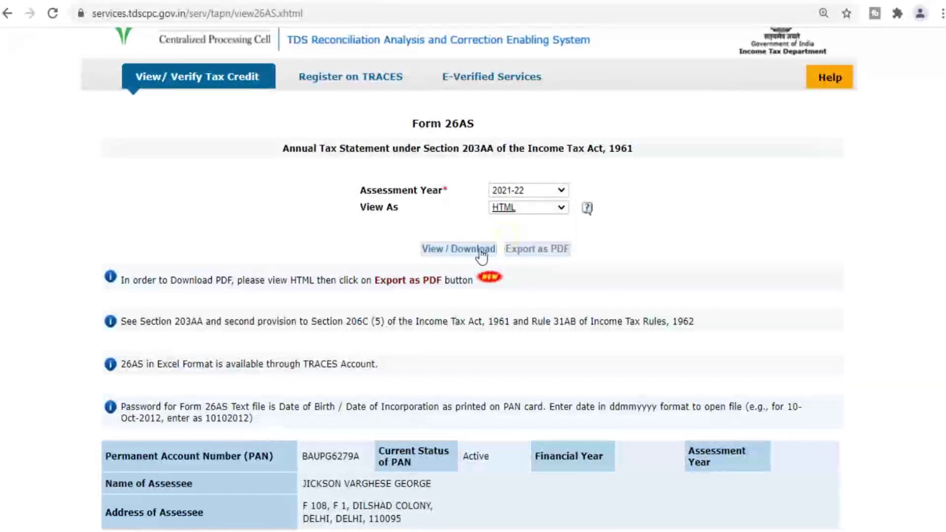
{"action": "left_click", "coordinate": [479, 254]}
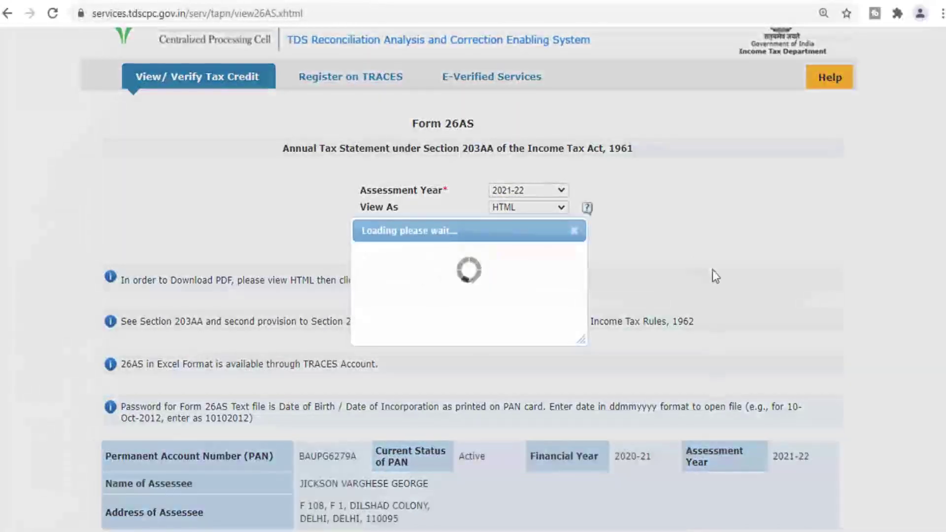
- Examine Parts A to H of the Form 26AS statement and check its available View As formats
{"action": "scroll", "coordinate": [713, 270], "scroll_direction": "down", "scroll_amount": 6}
{"action": "scroll", "coordinate": [712, 270], "scroll_direction": "down", "scroll_amount": 12}
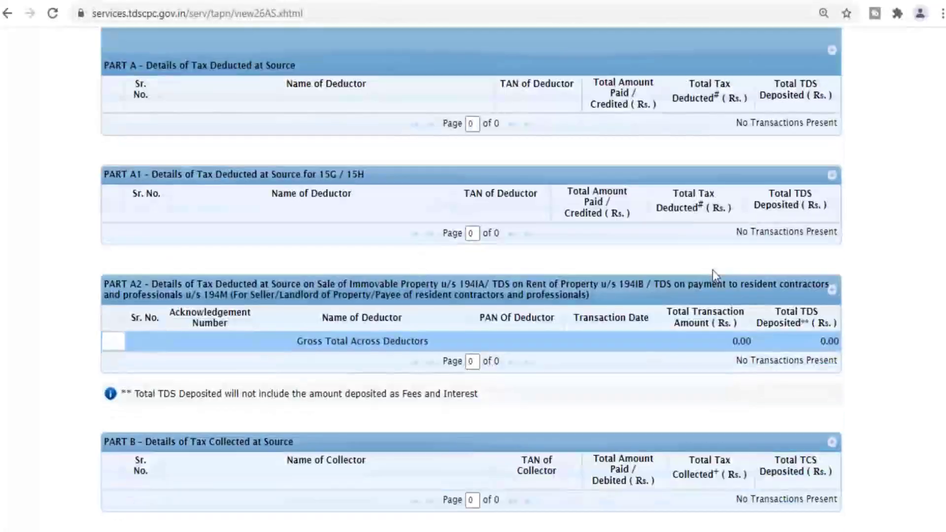
{"action": "scroll", "coordinate": [713, 270], "scroll_direction": "down", "scroll_amount": 17}
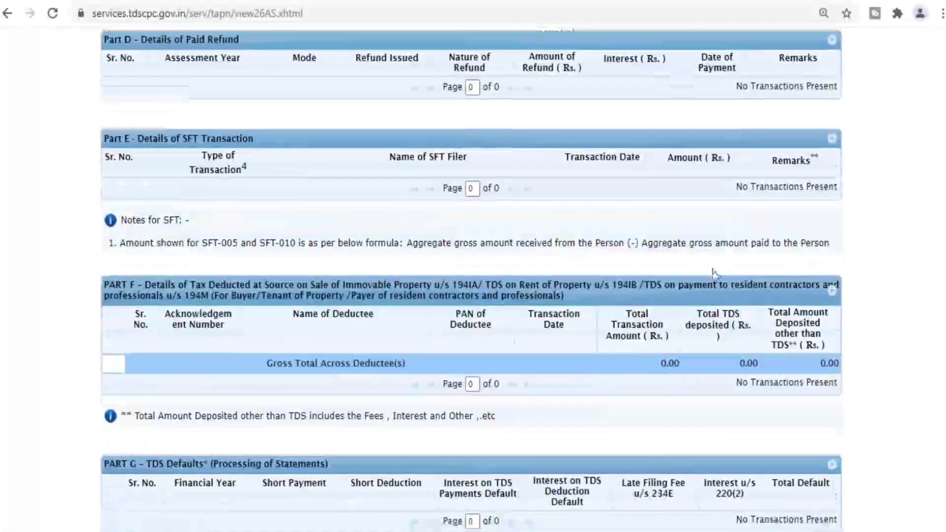
{"action": "scroll", "coordinate": [715, 276], "scroll_direction": "down", "scroll_amount": 1}
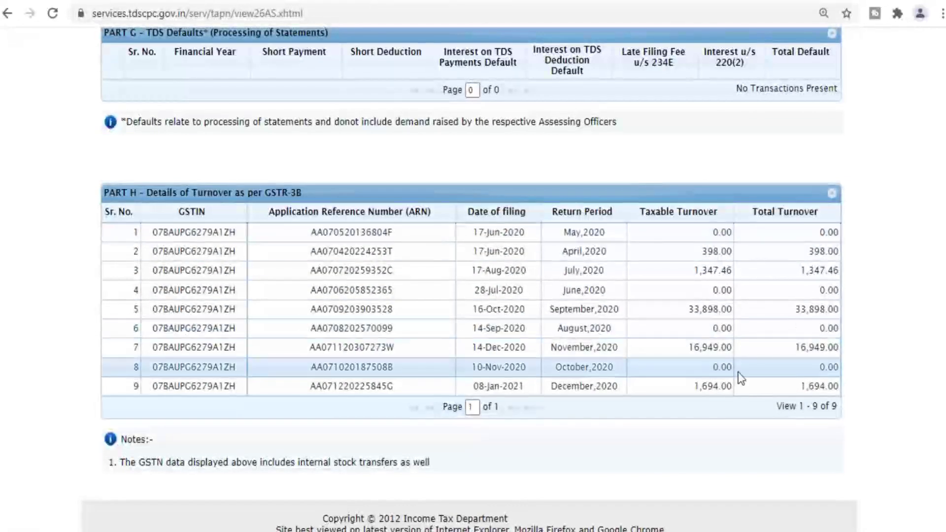
{"action": "scroll", "coordinate": [739, 380], "scroll_direction": "up", "scroll_amount": 7}
{"action": "scroll", "coordinate": [739, 377], "scroll_direction": "up", "scroll_amount": 12}
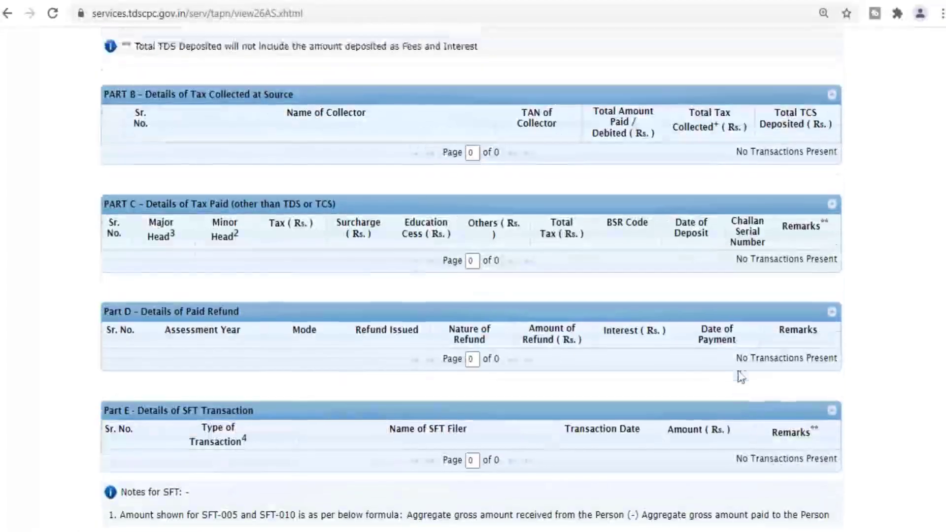
{"action": "scroll", "coordinate": [741, 377], "scroll_direction": "up", "scroll_amount": 5}
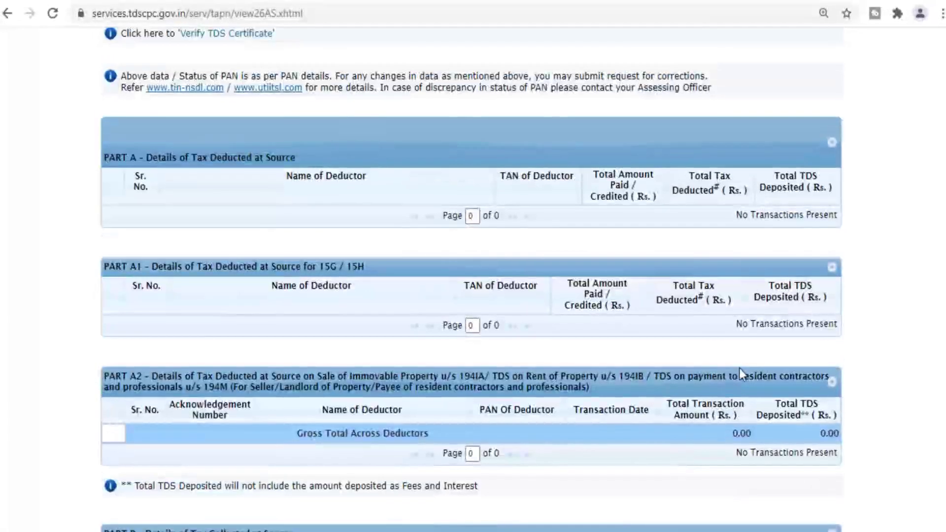
{"action": "scroll", "coordinate": [746, 367], "scroll_direction": "down", "scroll_amount": 3}
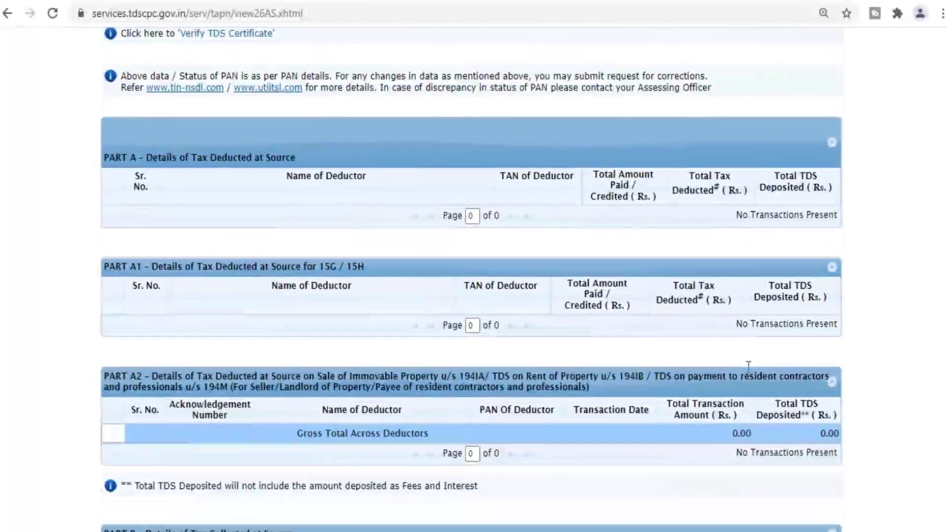
{"action": "scroll", "coordinate": [870, 383], "scroll_direction": "up", "scroll_amount": 1}
{"action": "scroll", "coordinate": [868, 377], "scroll_direction": "up", "scroll_amount": 10}
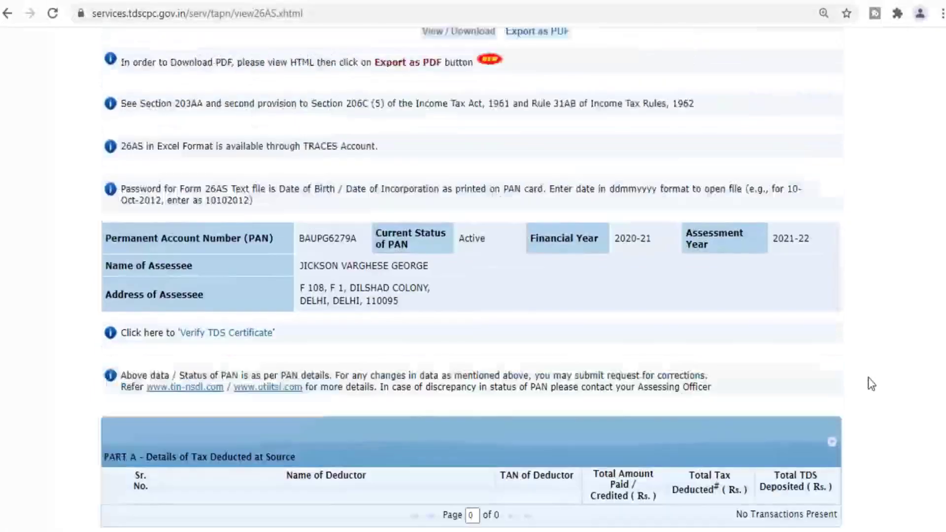
{"action": "left_click", "coordinate": [509, 285]}
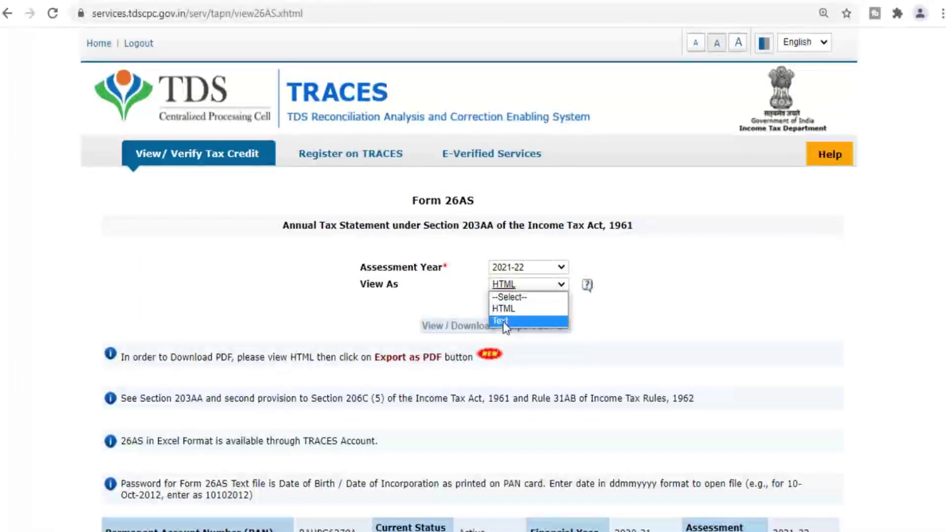
{"action": "left_click", "coordinate": [462, 309]}
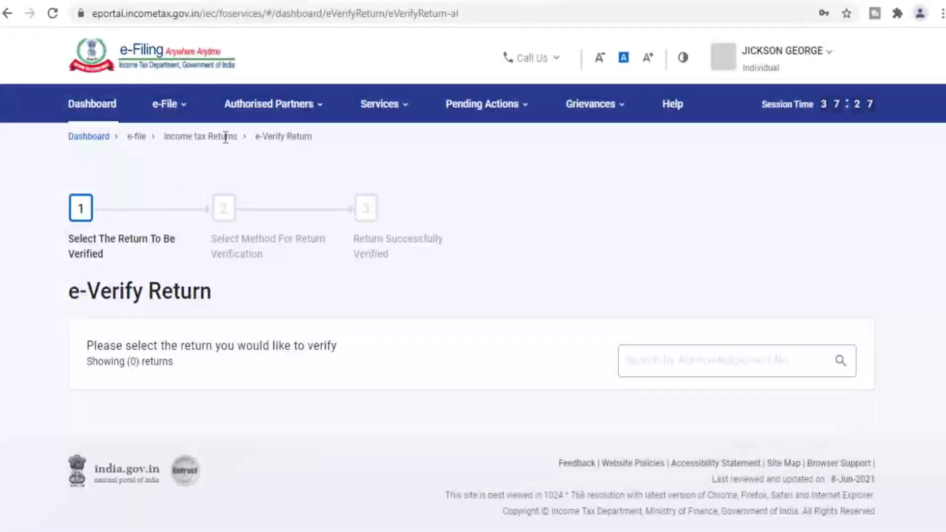
- Open Download Pre-Filled Data and check the assessment year and filing type options on the Income Tax Return form without choosing any
{"action": "mouse_move", "coordinate": [169, 104]}
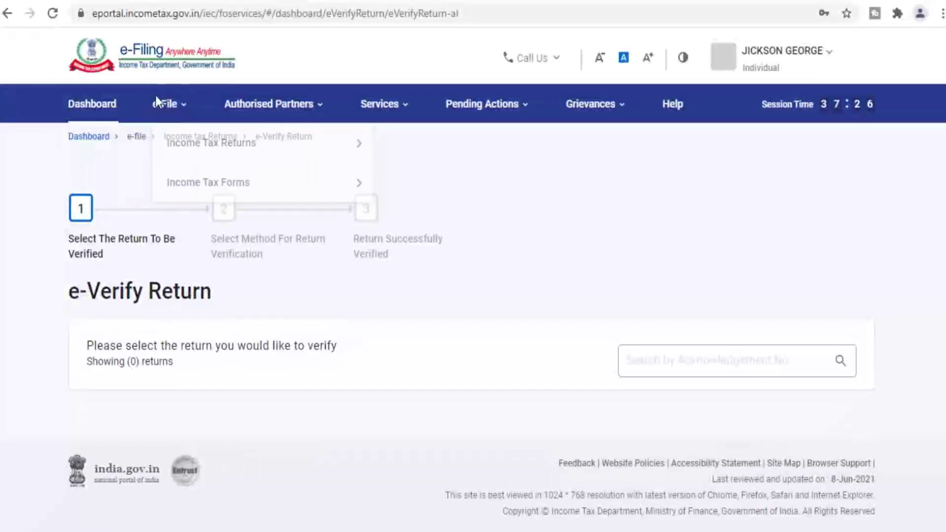
{"action": "mouse_move", "coordinate": [178, 146]}
{"action": "left_click", "coordinate": [407, 295]}
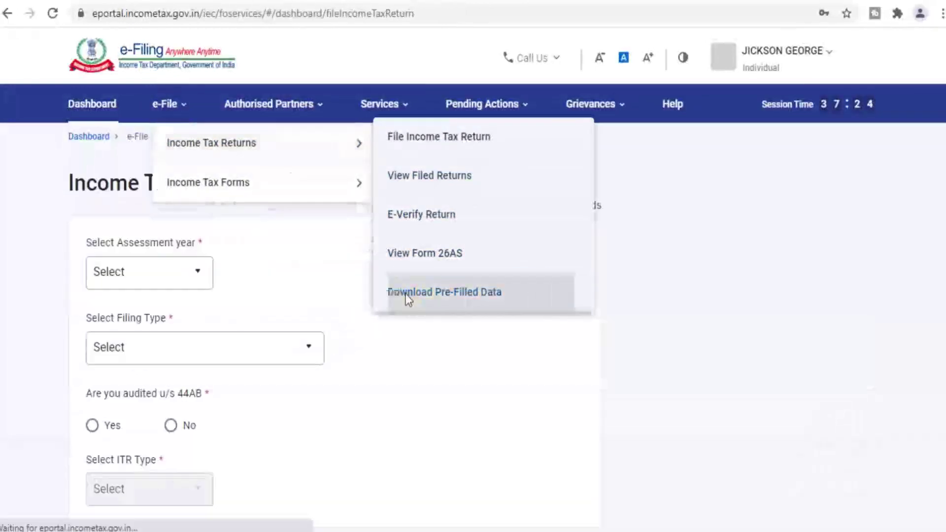
{"action": "scroll", "coordinate": [539, 290], "scroll_direction": "down", "scroll_amount": 2}
{"action": "left_click", "coordinate": [131, 208]}
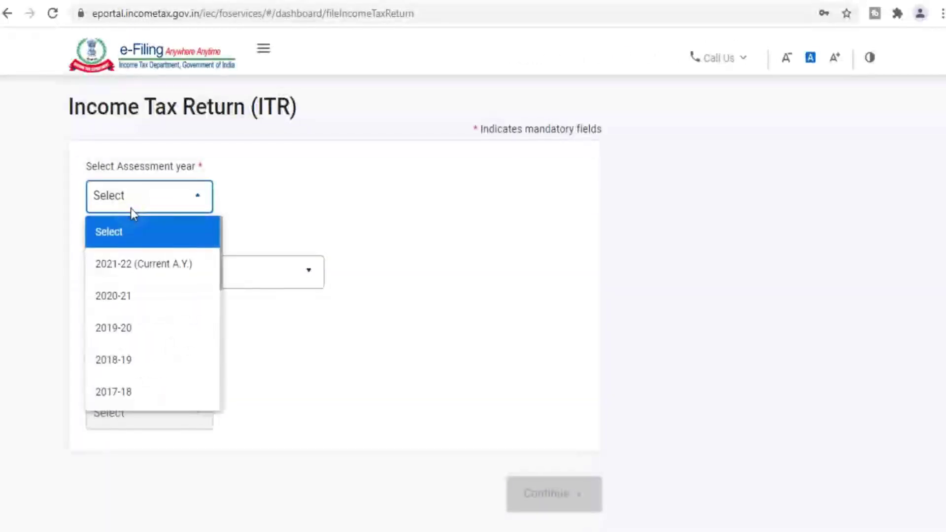
{"action": "left_click", "coordinate": [326, 213]}
{"action": "left_click", "coordinate": [184, 275]}
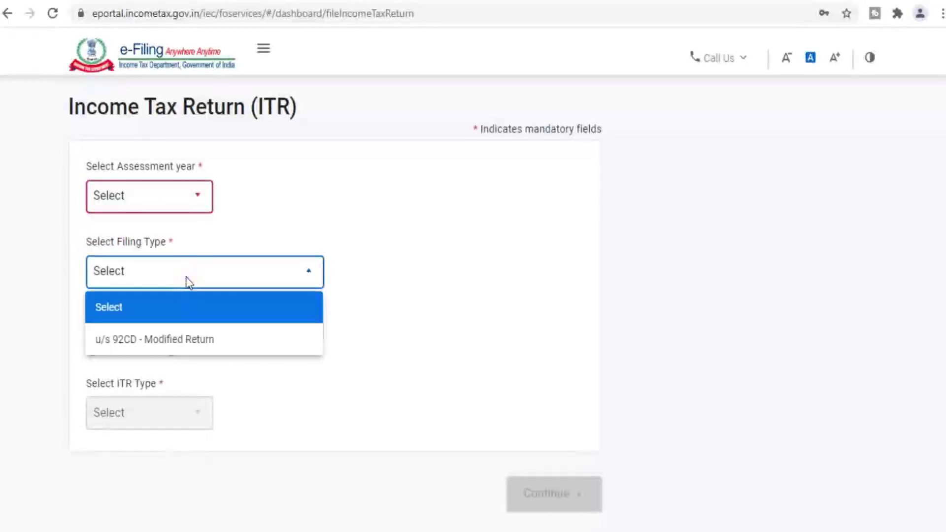
{"action": "left_click", "coordinate": [354, 335]}
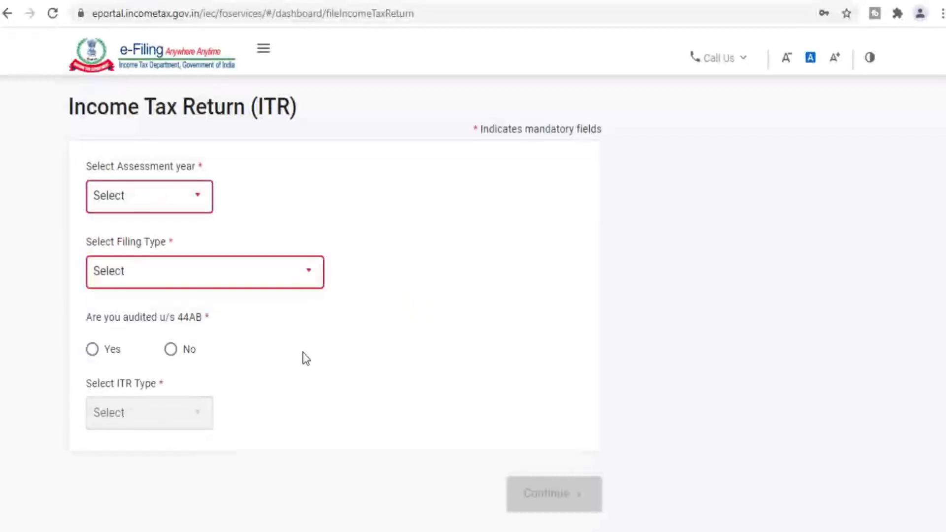
{"action": "scroll", "coordinate": [303, 357], "scroll_direction": "down", "scroll_amount": 2}
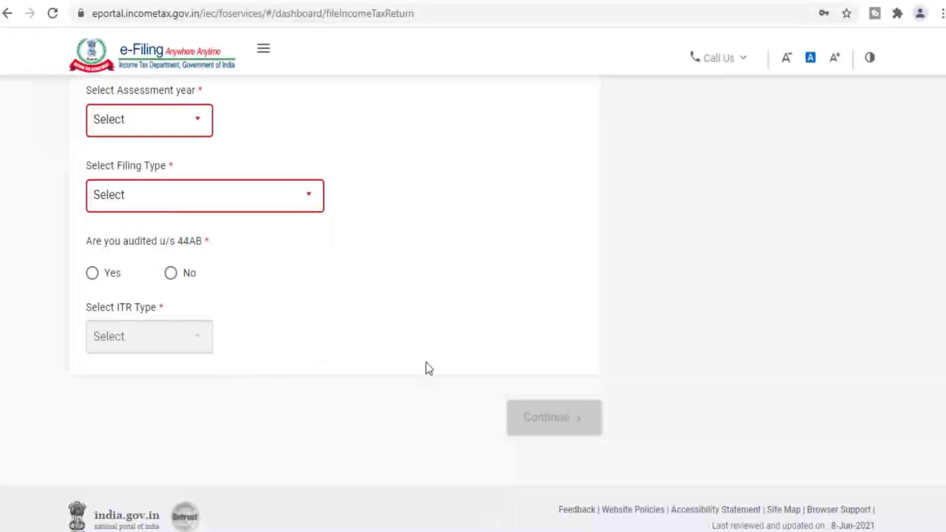
{"action": "scroll", "coordinate": [426, 364], "scroll_direction": "up", "scroll_amount": 3}
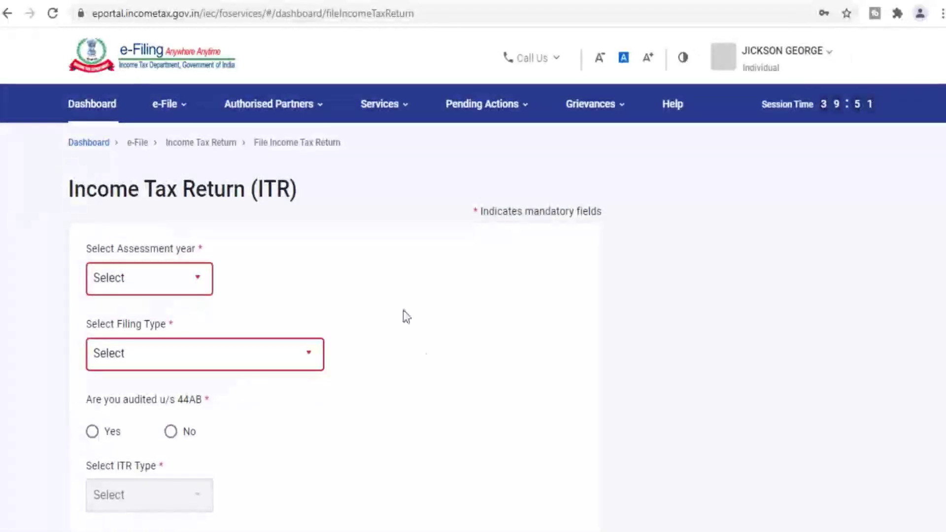
- Open the File Income Tax Forms page from the e-File income tax form services
{"action": "mouse_move", "coordinate": [164, 123]}
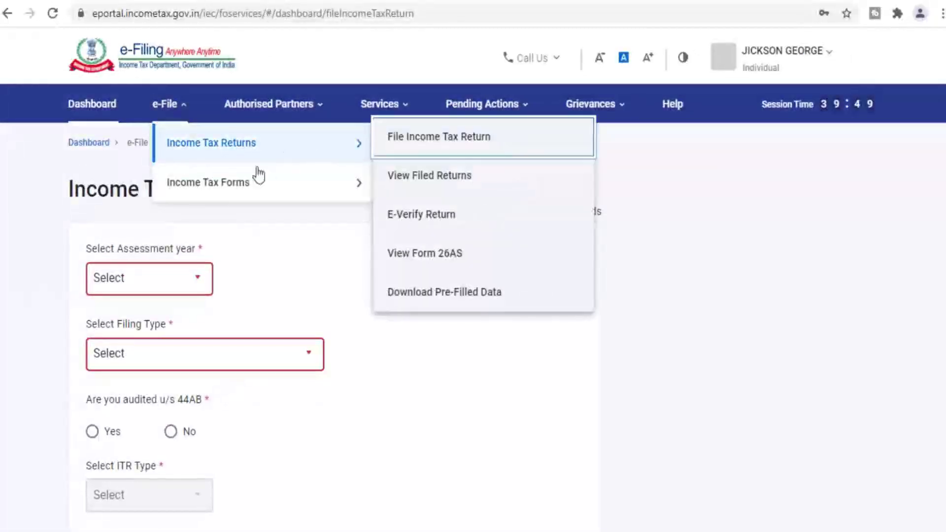
{"action": "mouse_move", "coordinate": [244, 189]}
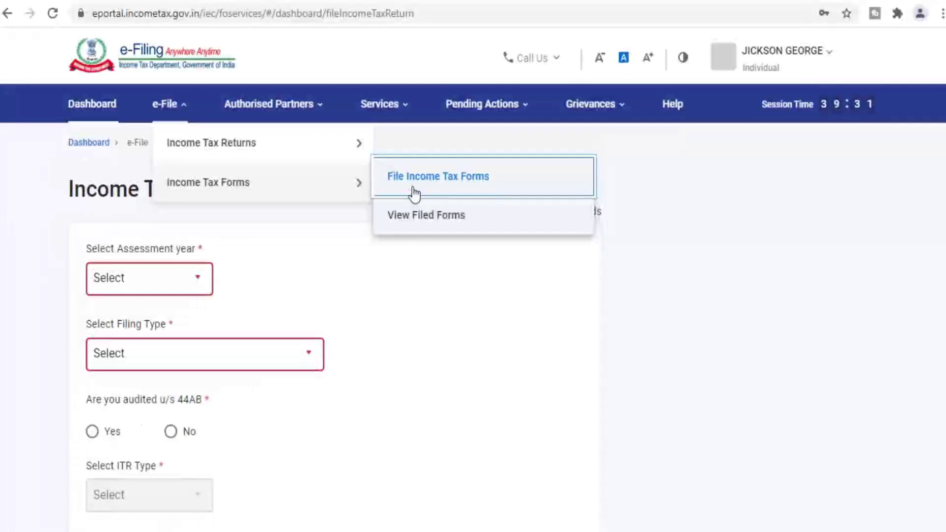
{"action": "left_click", "coordinate": [472, 187]}
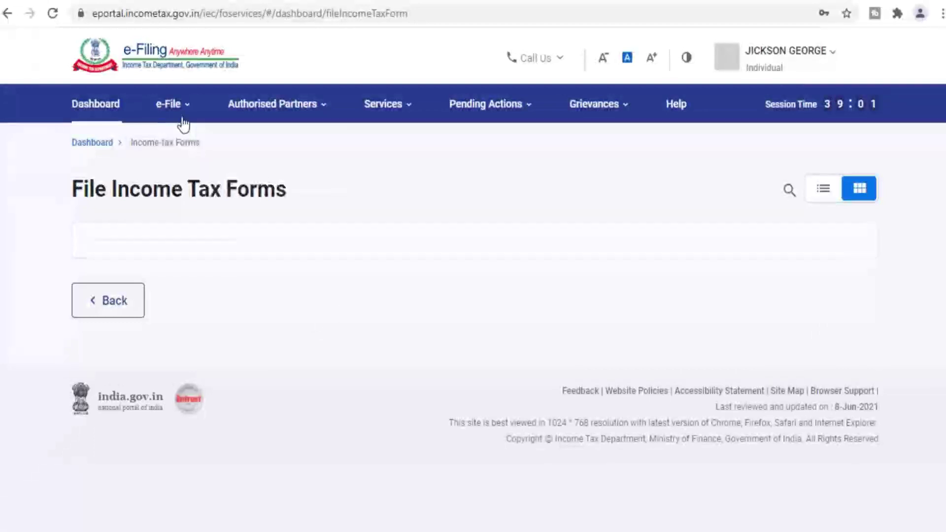
- Look over the Authorised Partners options, and open the View/Download E-PAN page to view its Aadhaar number entry
{"action": "mouse_move", "coordinate": [285, 119]}
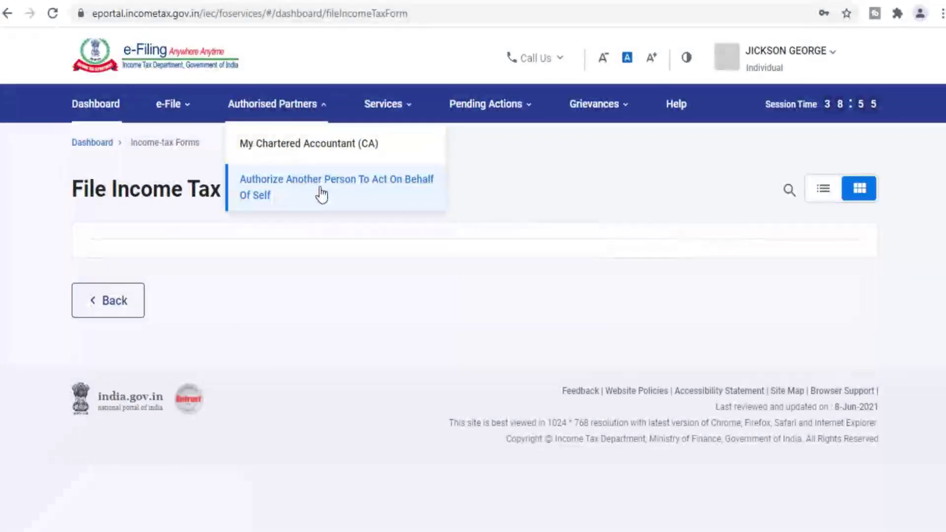
{"action": "mouse_move", "coordinate": [408, 116]}
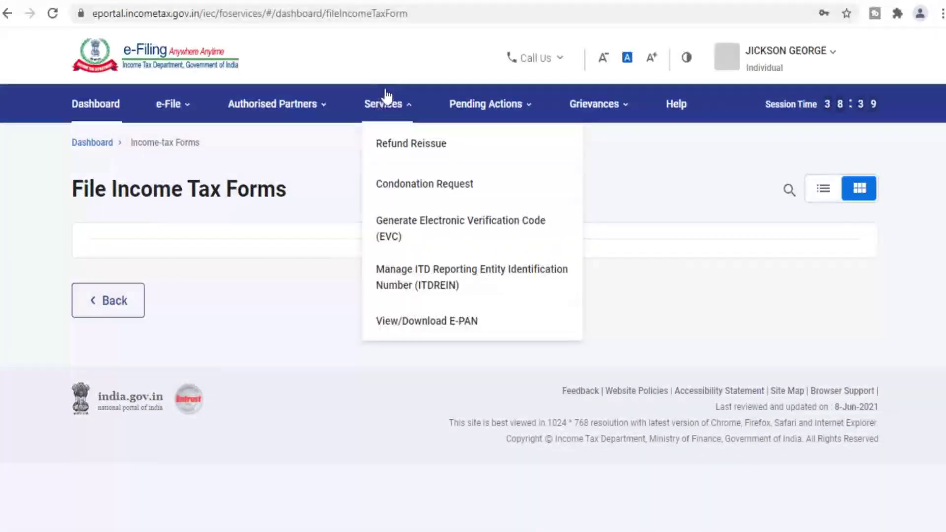
{"action": "left_click", "coordinate": [430, 321]}
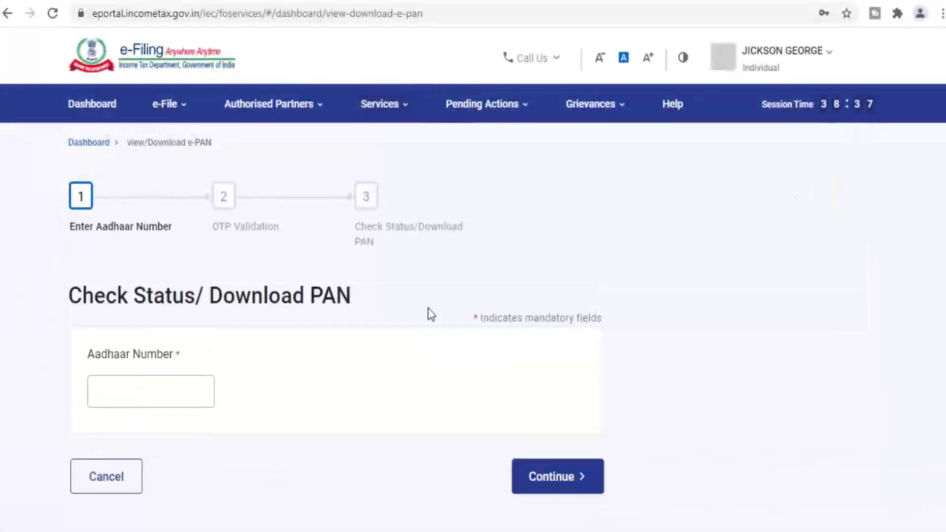
{"action": "left_click", "coordinate": [180, 387]}
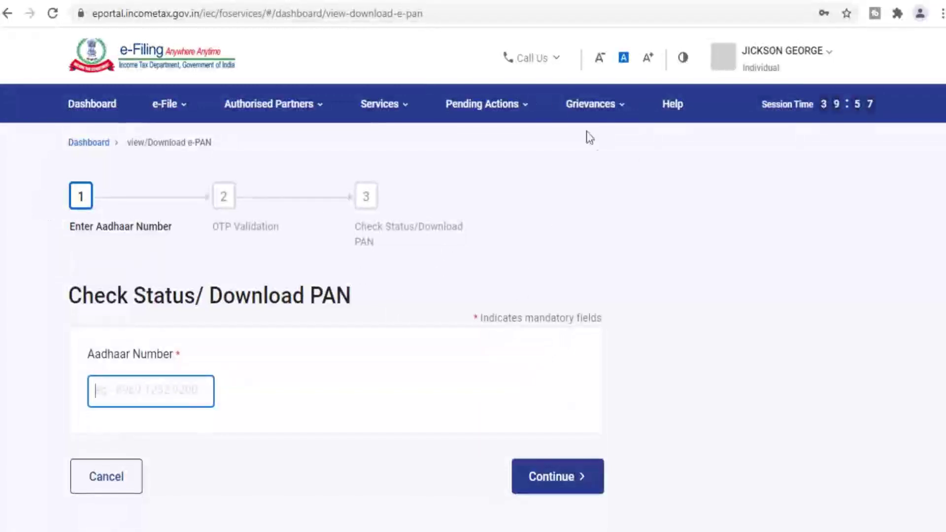
{"action": "left_click", "coordinate": [470, 104]}
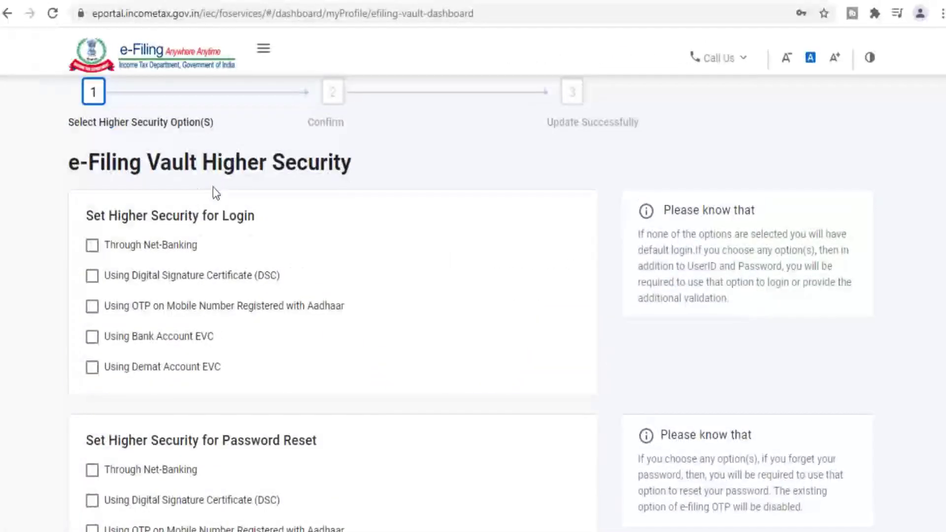
- Examine the e-Filing Vault Higher Security options for login and for password reset without selecting any
{"action": "scroll", "coordinate": [413, 174], "scroll_direction": "up", "scroll_amount": 3}
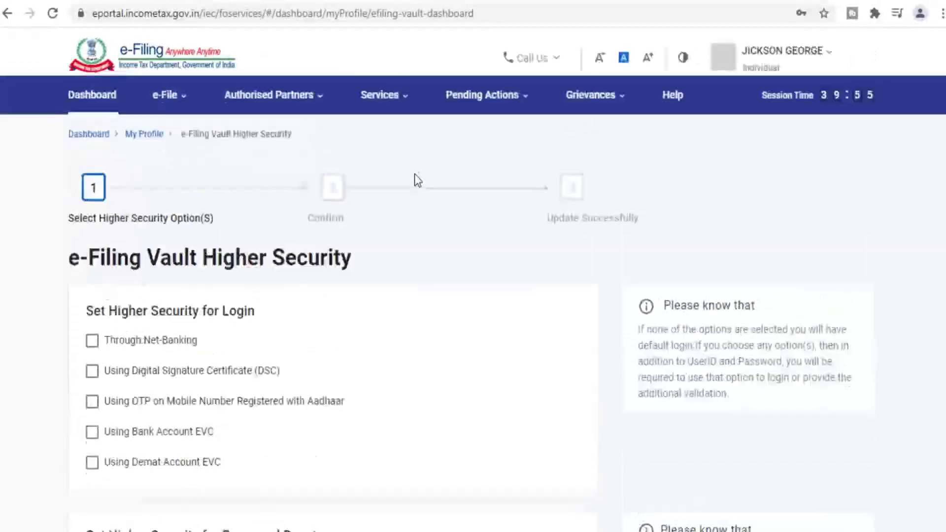
{"action": "scroll", "coordinate": [423, 178], "scroll_direction": "down", "scroll_amount": 1}
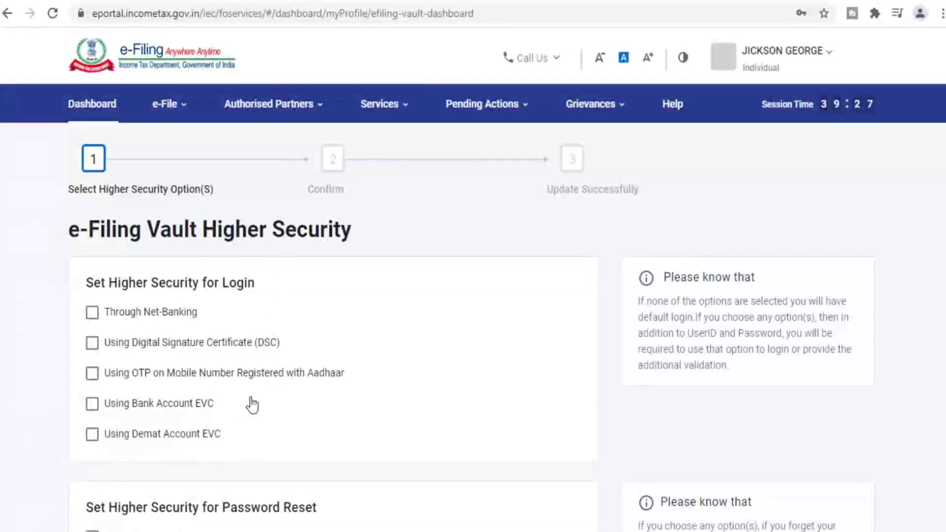
{"action": "scroll", "coordinate": [415, 372], "scroll_direction": "down", "scroll_amount": 3}
{"action": "scroll", "coordinate": [416, 373], "scroll_direction": "down", "scroll_amount": 2}
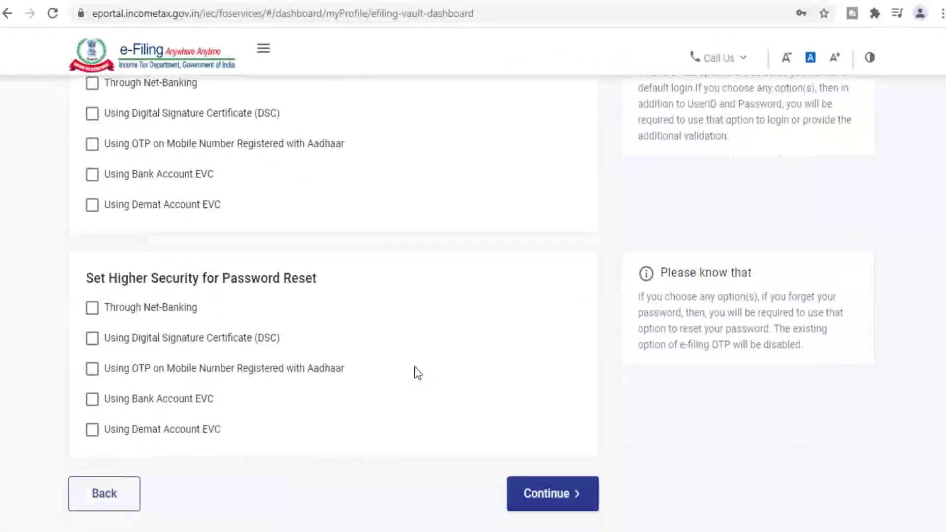
{"action": "scroll", "coordinate": [517, 371], "scroll_direction": "up", "scroll_amount": 2}
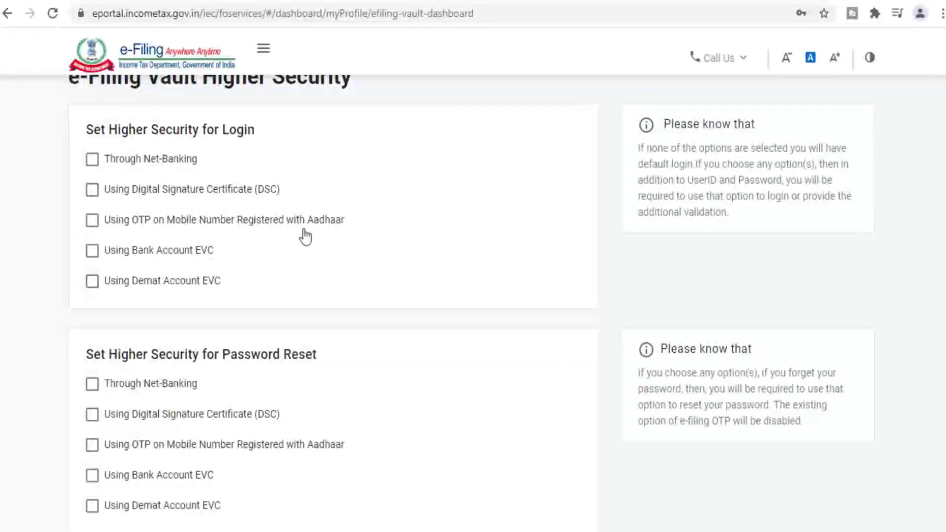
{"action": "scroll", "coordinate": [285, 286], "scroll_direction": "up", "scroll_amount": 2}
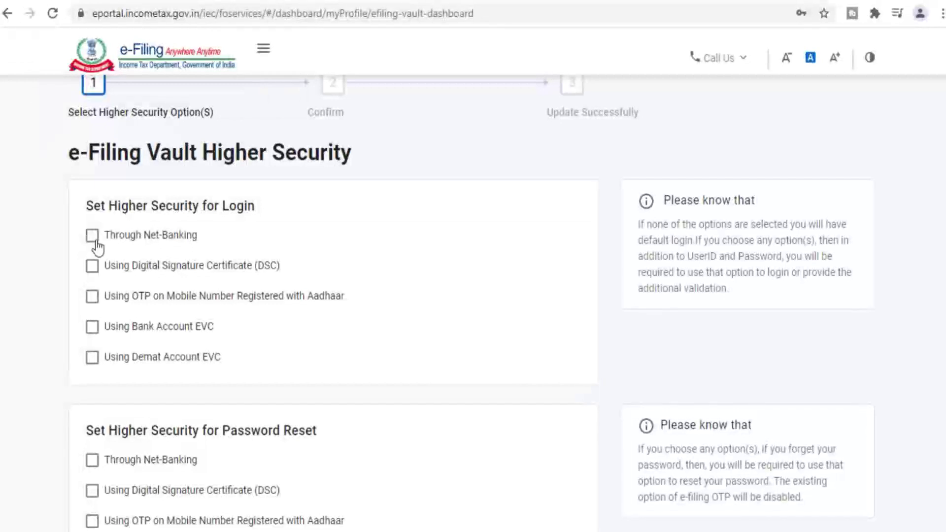
{"action": "scroll", "coordinate": [527, 286], "scroll_direction": "down", "scroll_amount": 2}
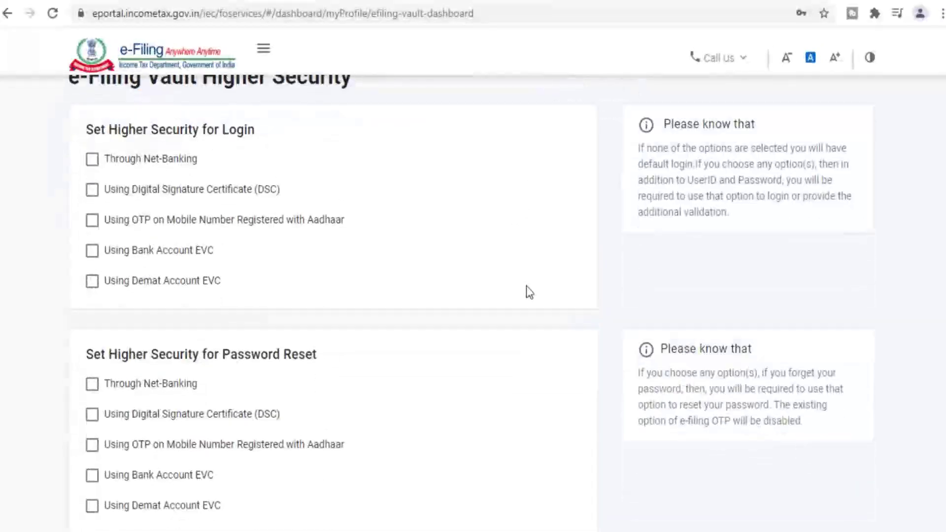
- Look over the Pending Actions options of the e-Filing portal, including the services under Compliance Portal, without opening any
{"action": "scroll", "coordinate": [527, 286], "scroll_direction": "up", "scroll_amount": 2}
{"action": "scroll", "coordinate": [526, 286], "scroll_direction": "down", "scroll_amount": 1}
{"action": "scroll", "coordinate": [527, 291], "scroll_direction": "down", "scroll_amount": 5}
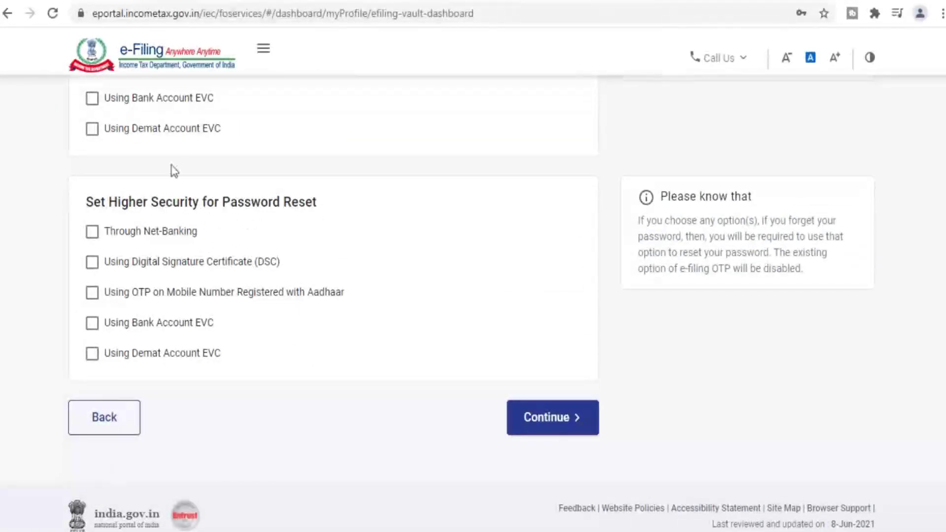
{"action": "scroll", "coordinate": [453, 346], "scroll_direction": "up", "scroll_amount": 6}
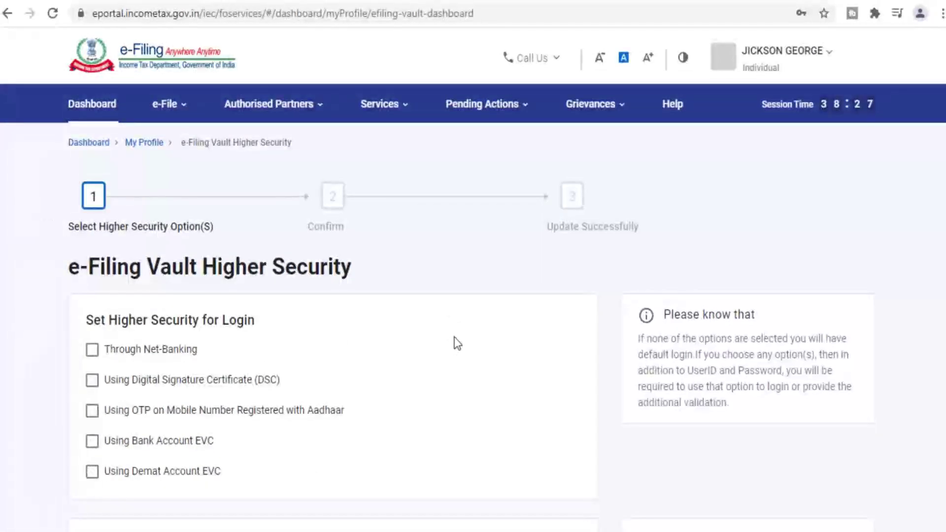
{"action": "left_click", "coordinate": [476, 111]}
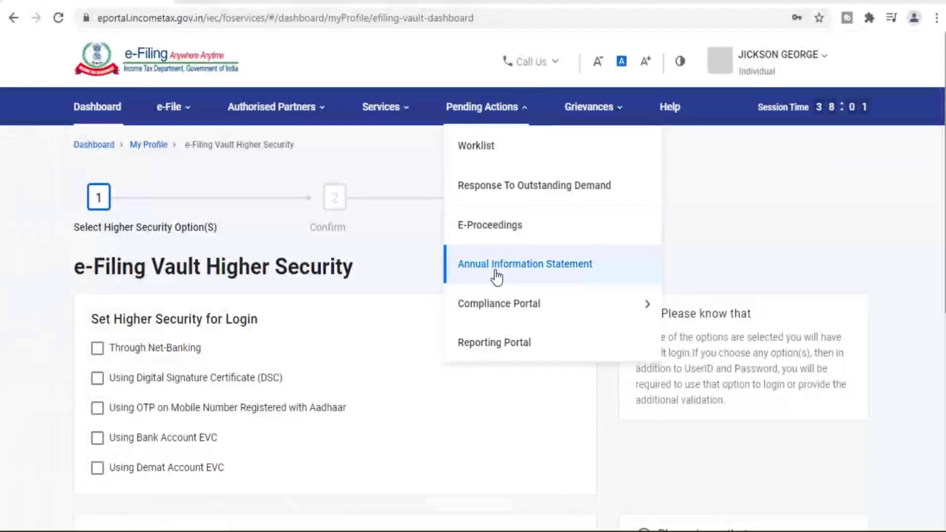
{"action": "mouse_move", "coordinate": [503, 319]}
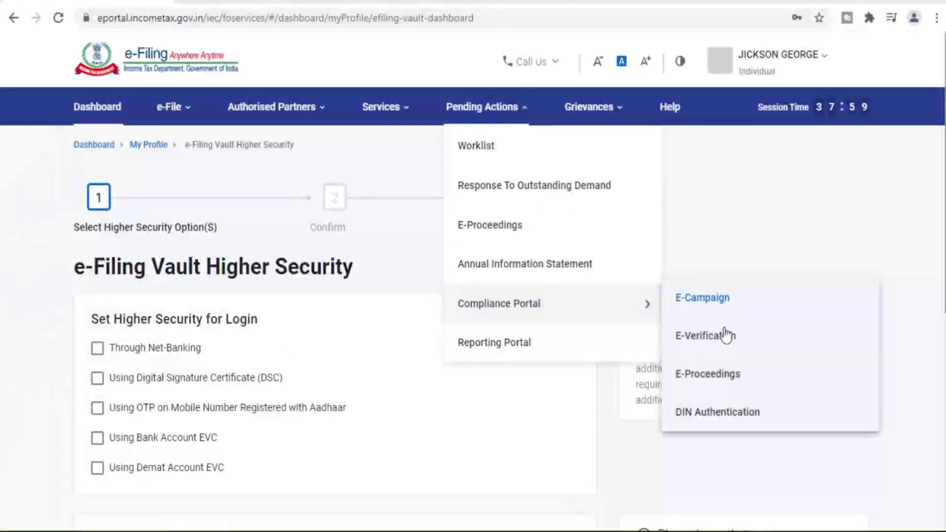
{"action": "mouse_move", "coordinate": [437, 103]}
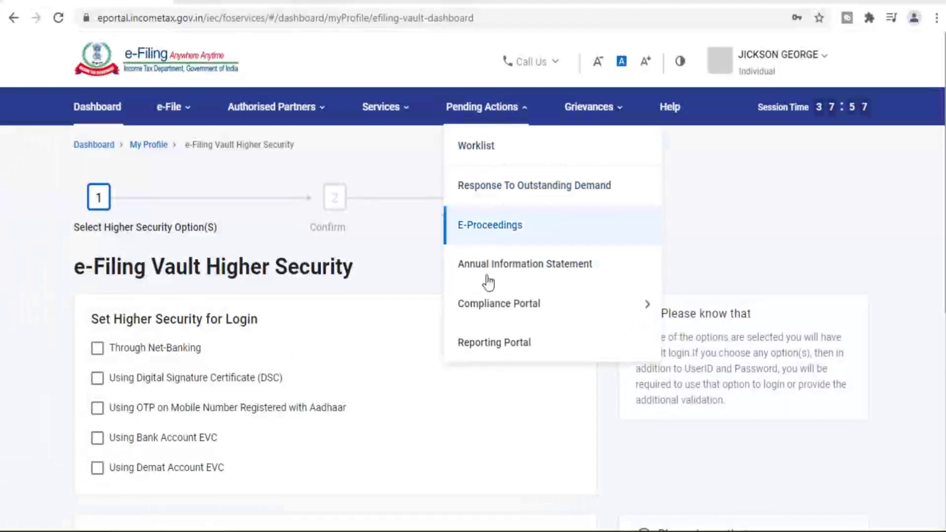
{"action": "mouse_move", "coordinate": [593, 103]}
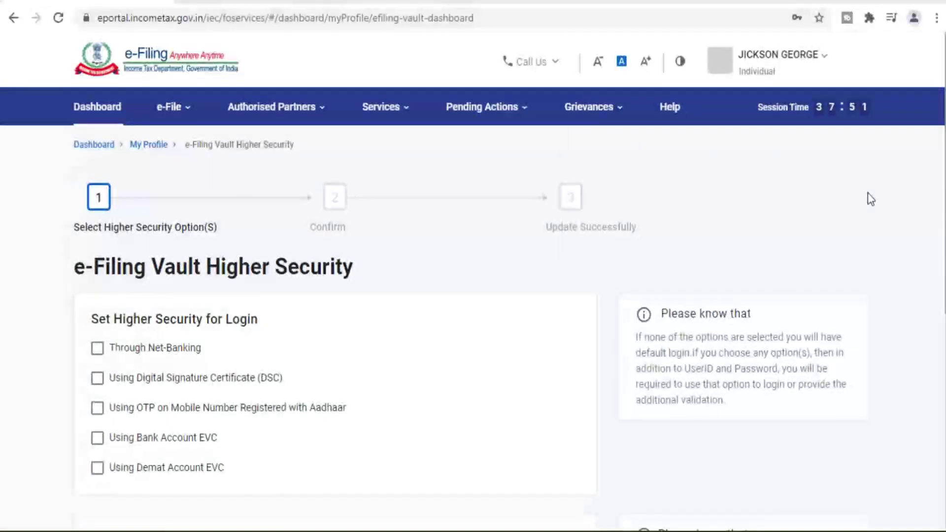
{"action": "scroll", "coordinate": [870, 198], "scroll_direction": "down", "scroll_amount": 6}
{"action": "scroll", "coordinate": [868, 193], "scroll_direction": "up", "scroll_amount": 7}
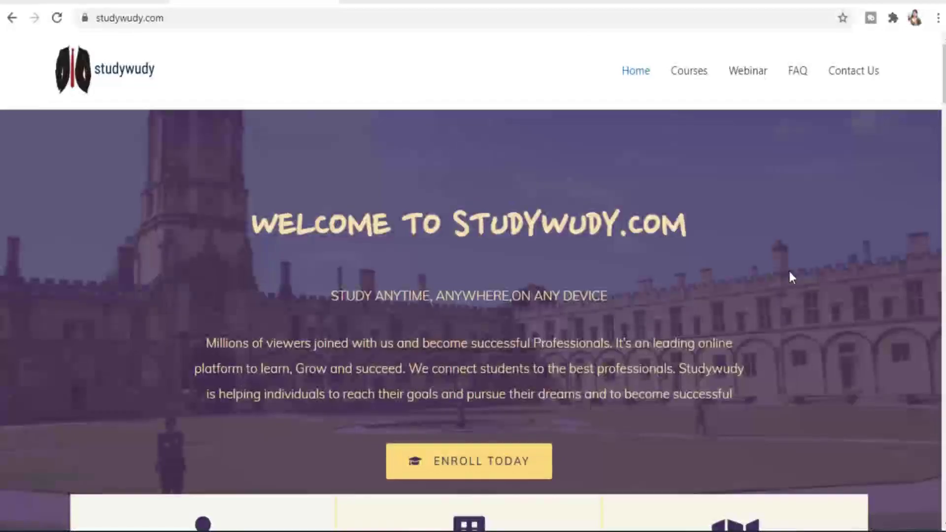
- Browse the studywudy.com home page through the Our Courses section to view the GST, Income Tax and Excel courses on offer
{"action": "scroll", "coordinate": [789, 274], "scroll_direction": "down", "scroll_amount": 5}
{"action": "scroll", "coordinate": [791, 275], "scroll_direction": "down", "scroll_amount": 15}
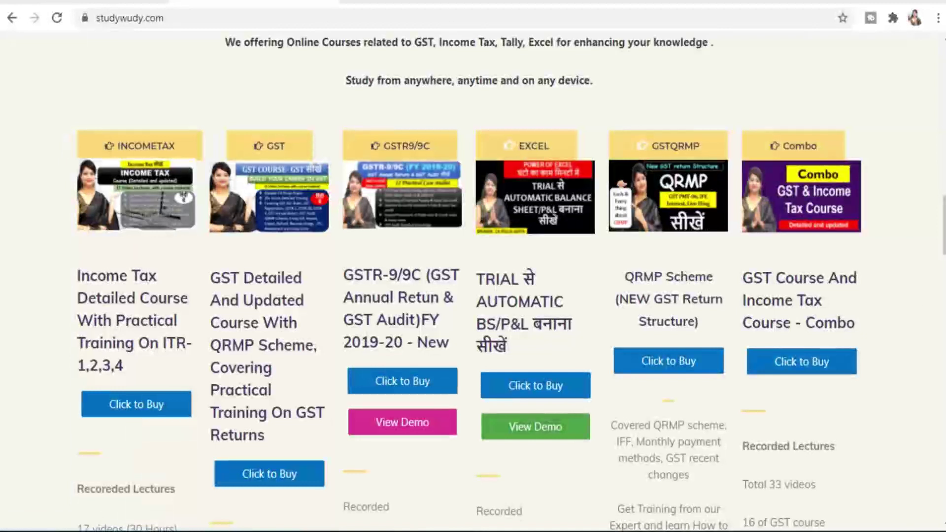
{"action": "scroll", "coordinate": [904, 307], "scroll_direction": "up", "scroll_amount": 10}
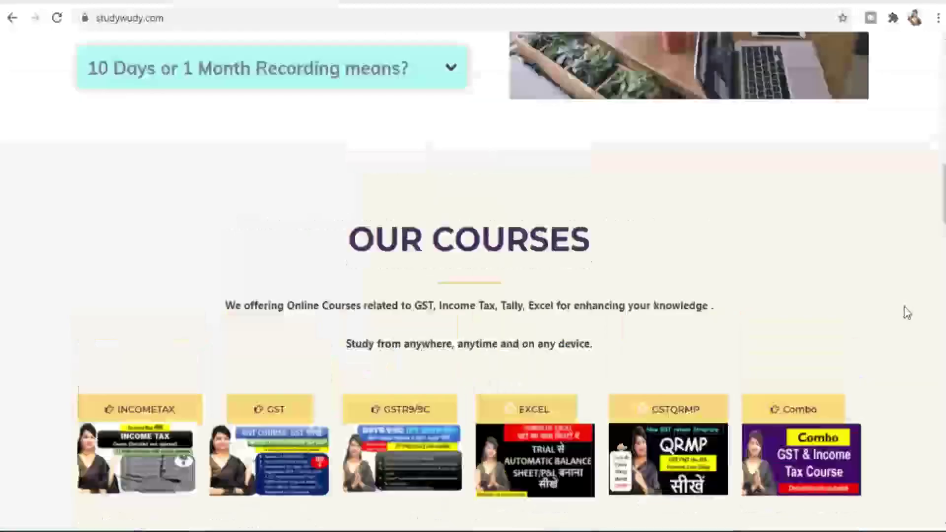
{"action": "scroll", "coordinate": [905, 309], "scroll_direction": "up", "scroll_amount": 5}
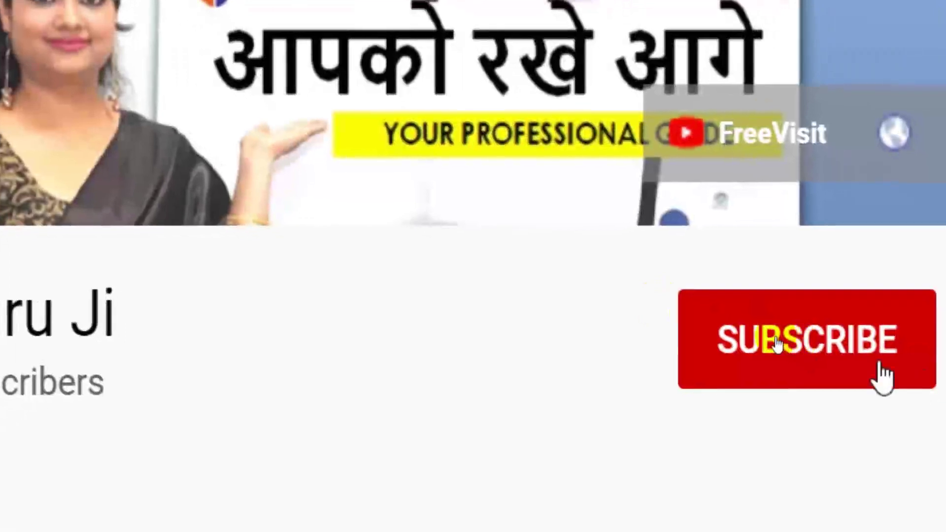
- Subscribe to the CA Guru Ji channel on YouTube and set its notifications to All
{"action": "left_click", "coordinate": [791, 345]}
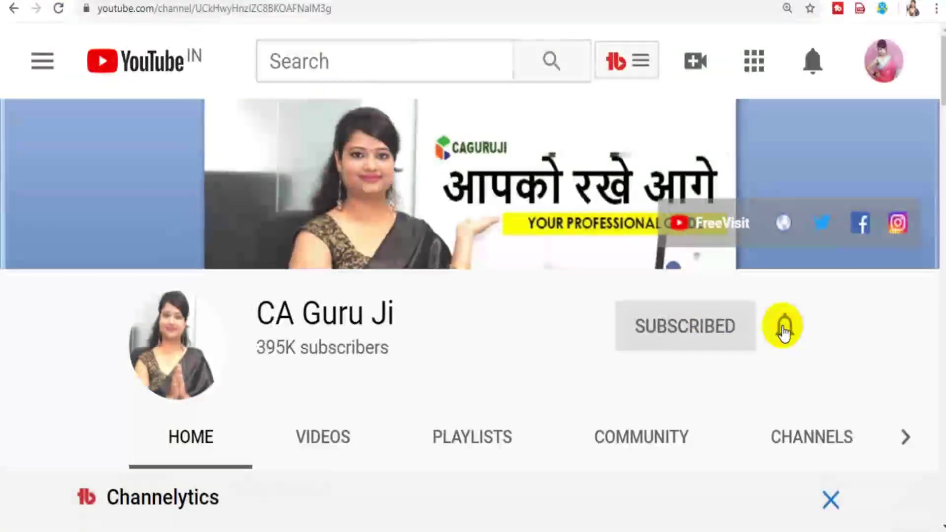
{"action": "left_click", "coordinate": [895, 340]}
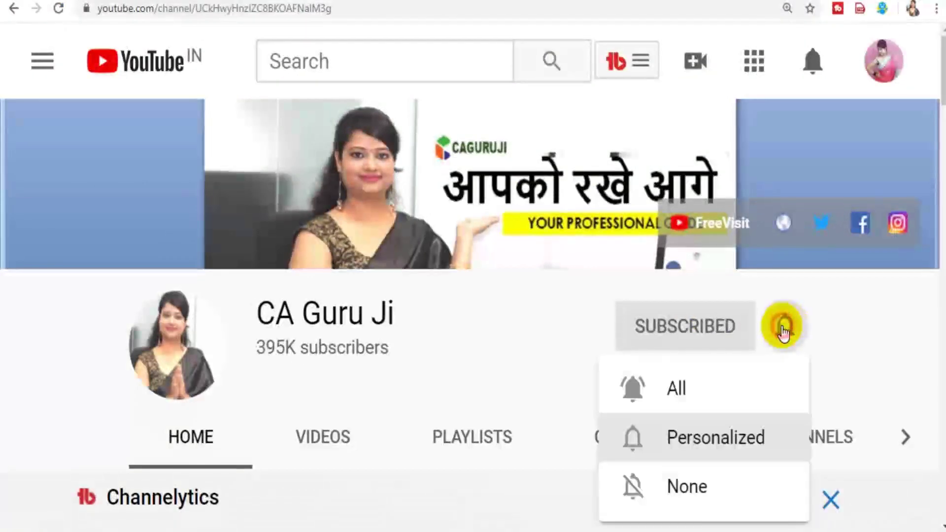
{"action": "left_click", "coordinate": [689, 387]}
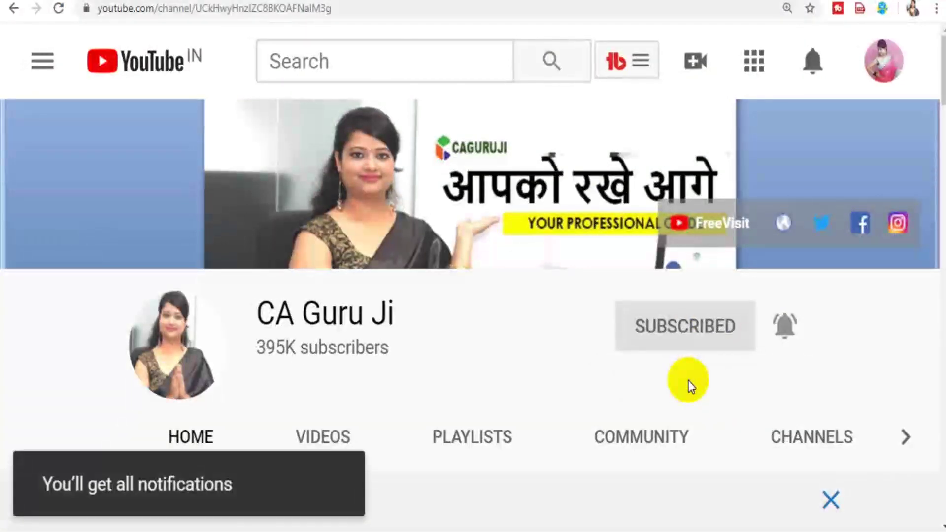